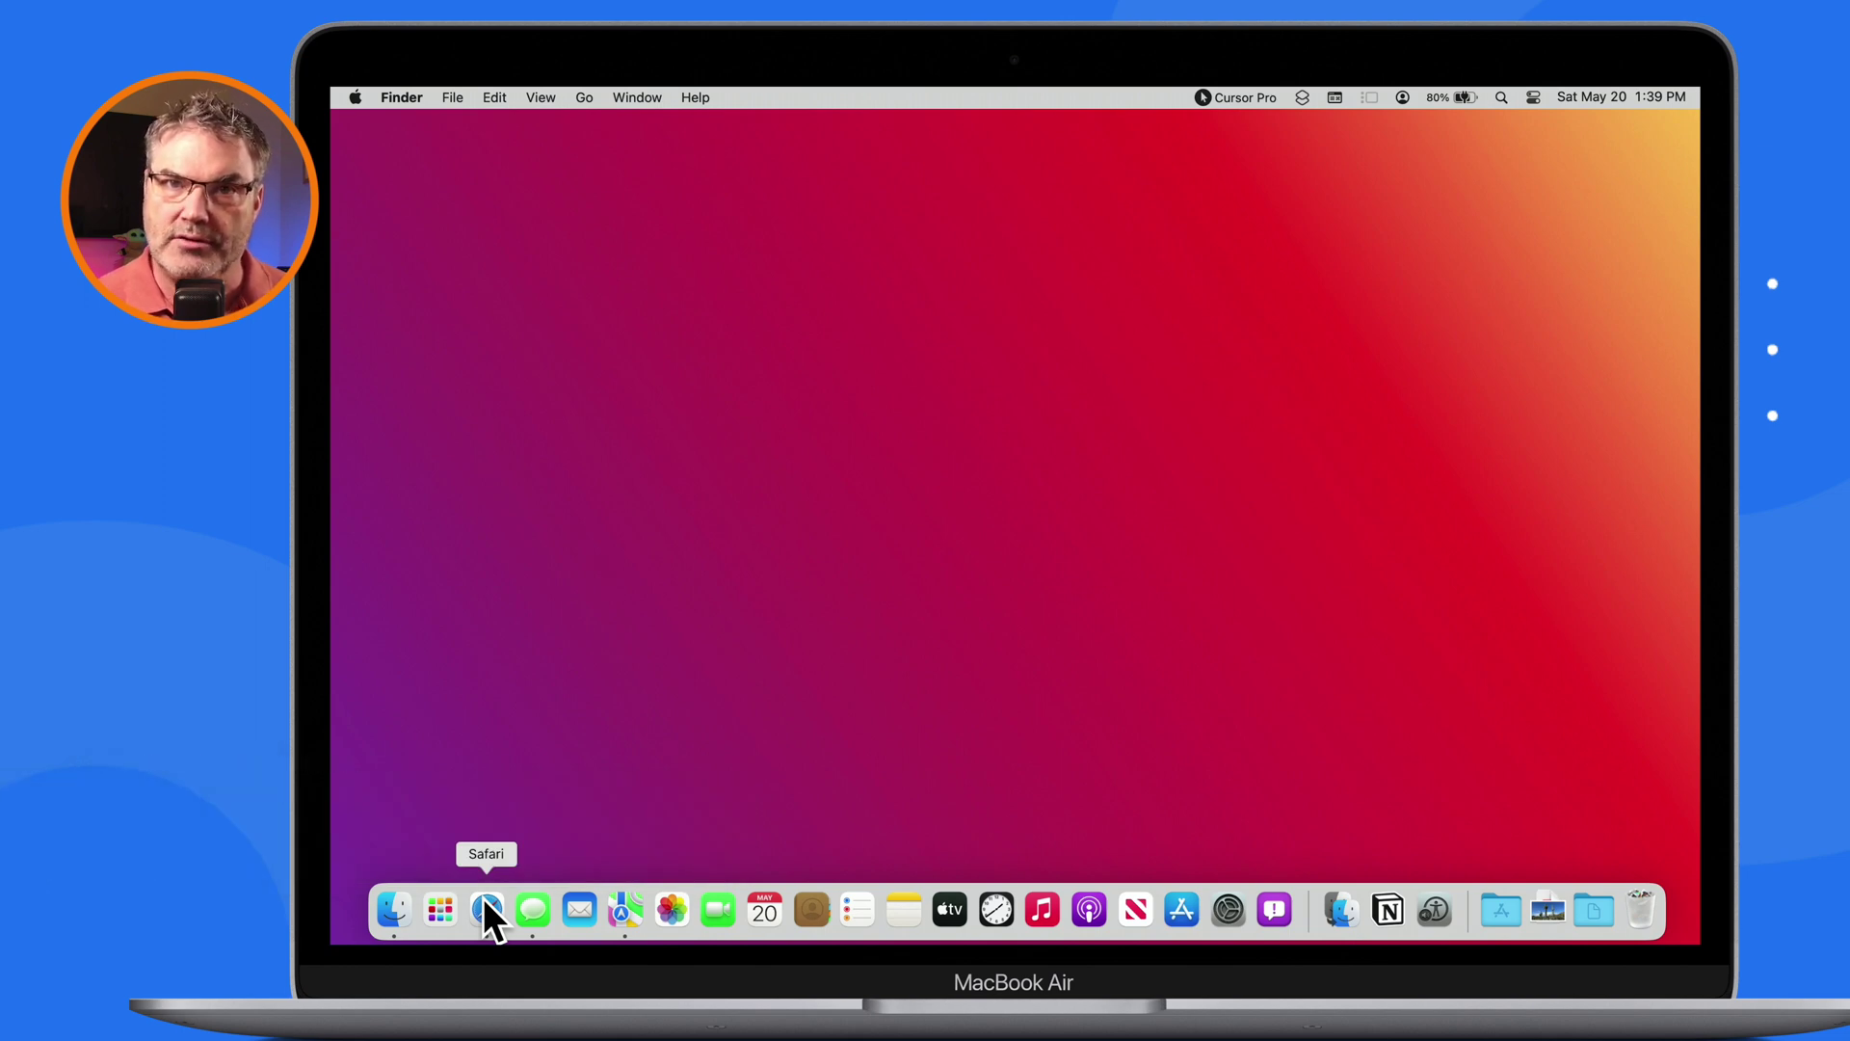
# Open Safari and go to the Macworld website
pyautogui.click(487, 909)
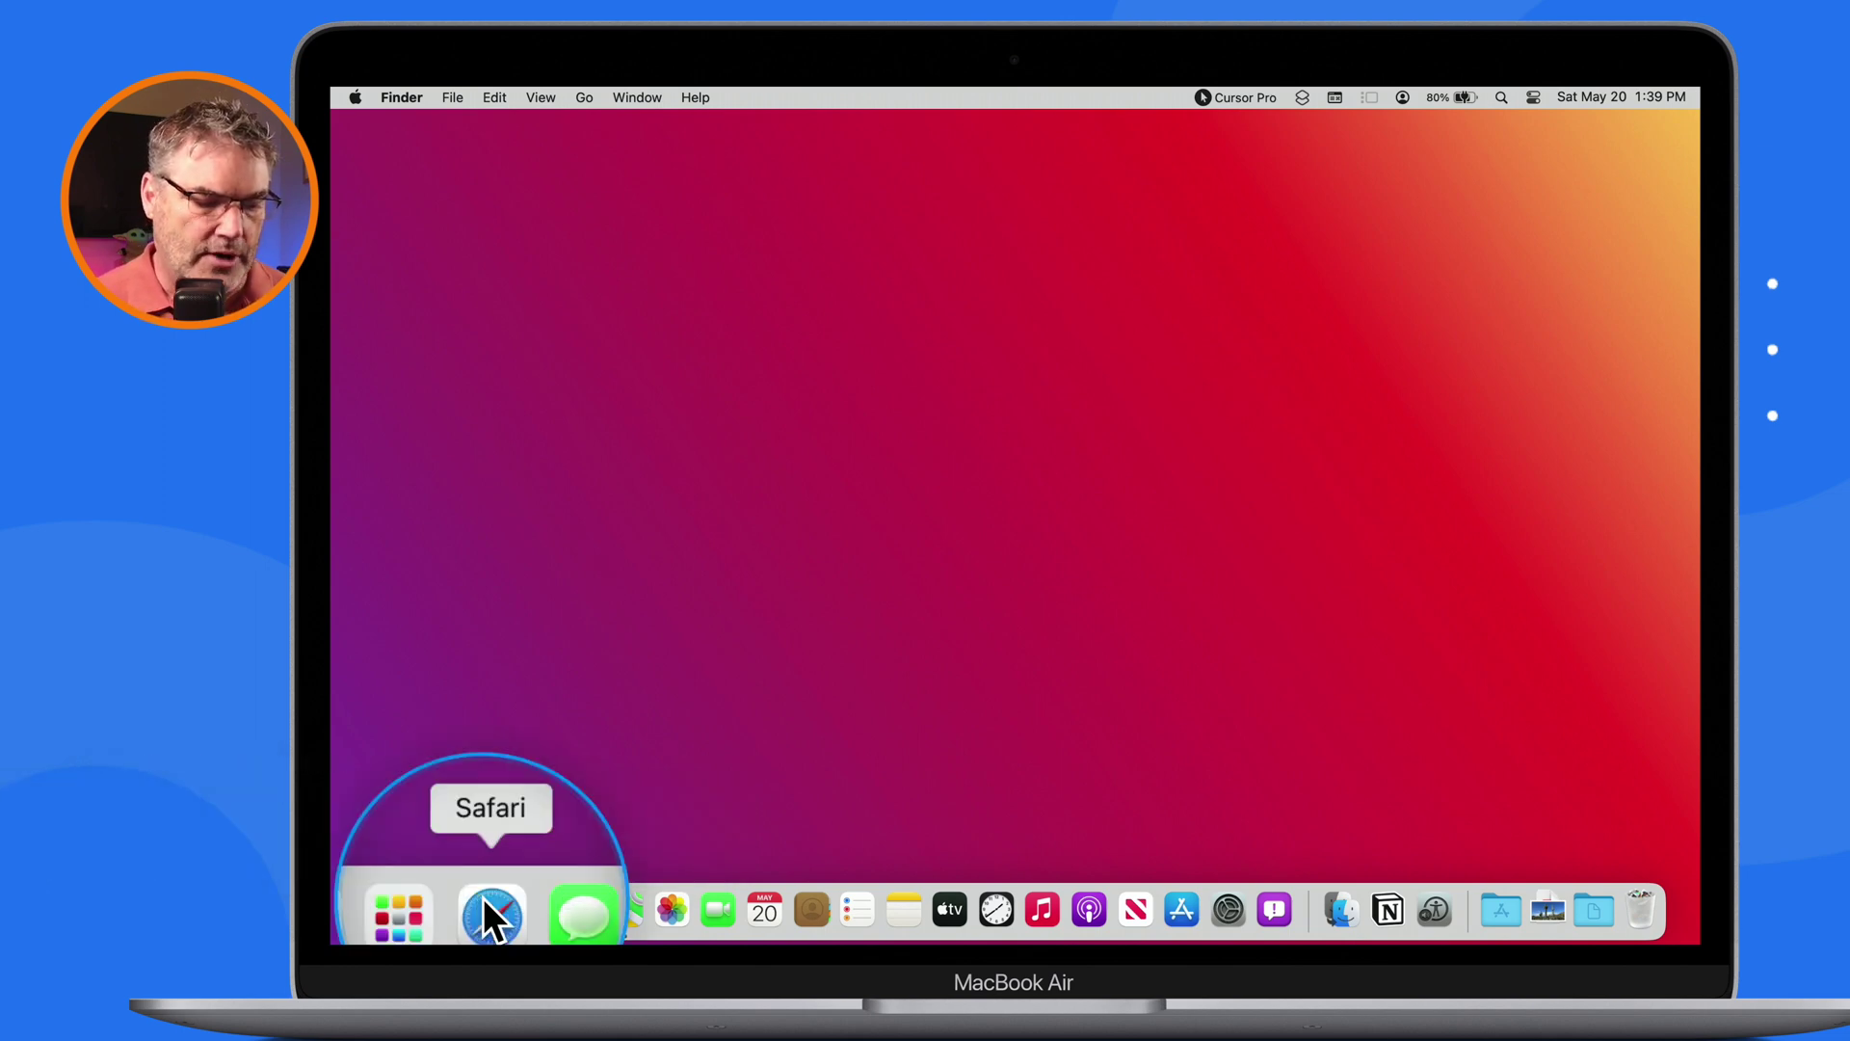
pyautogui.write('macworld')
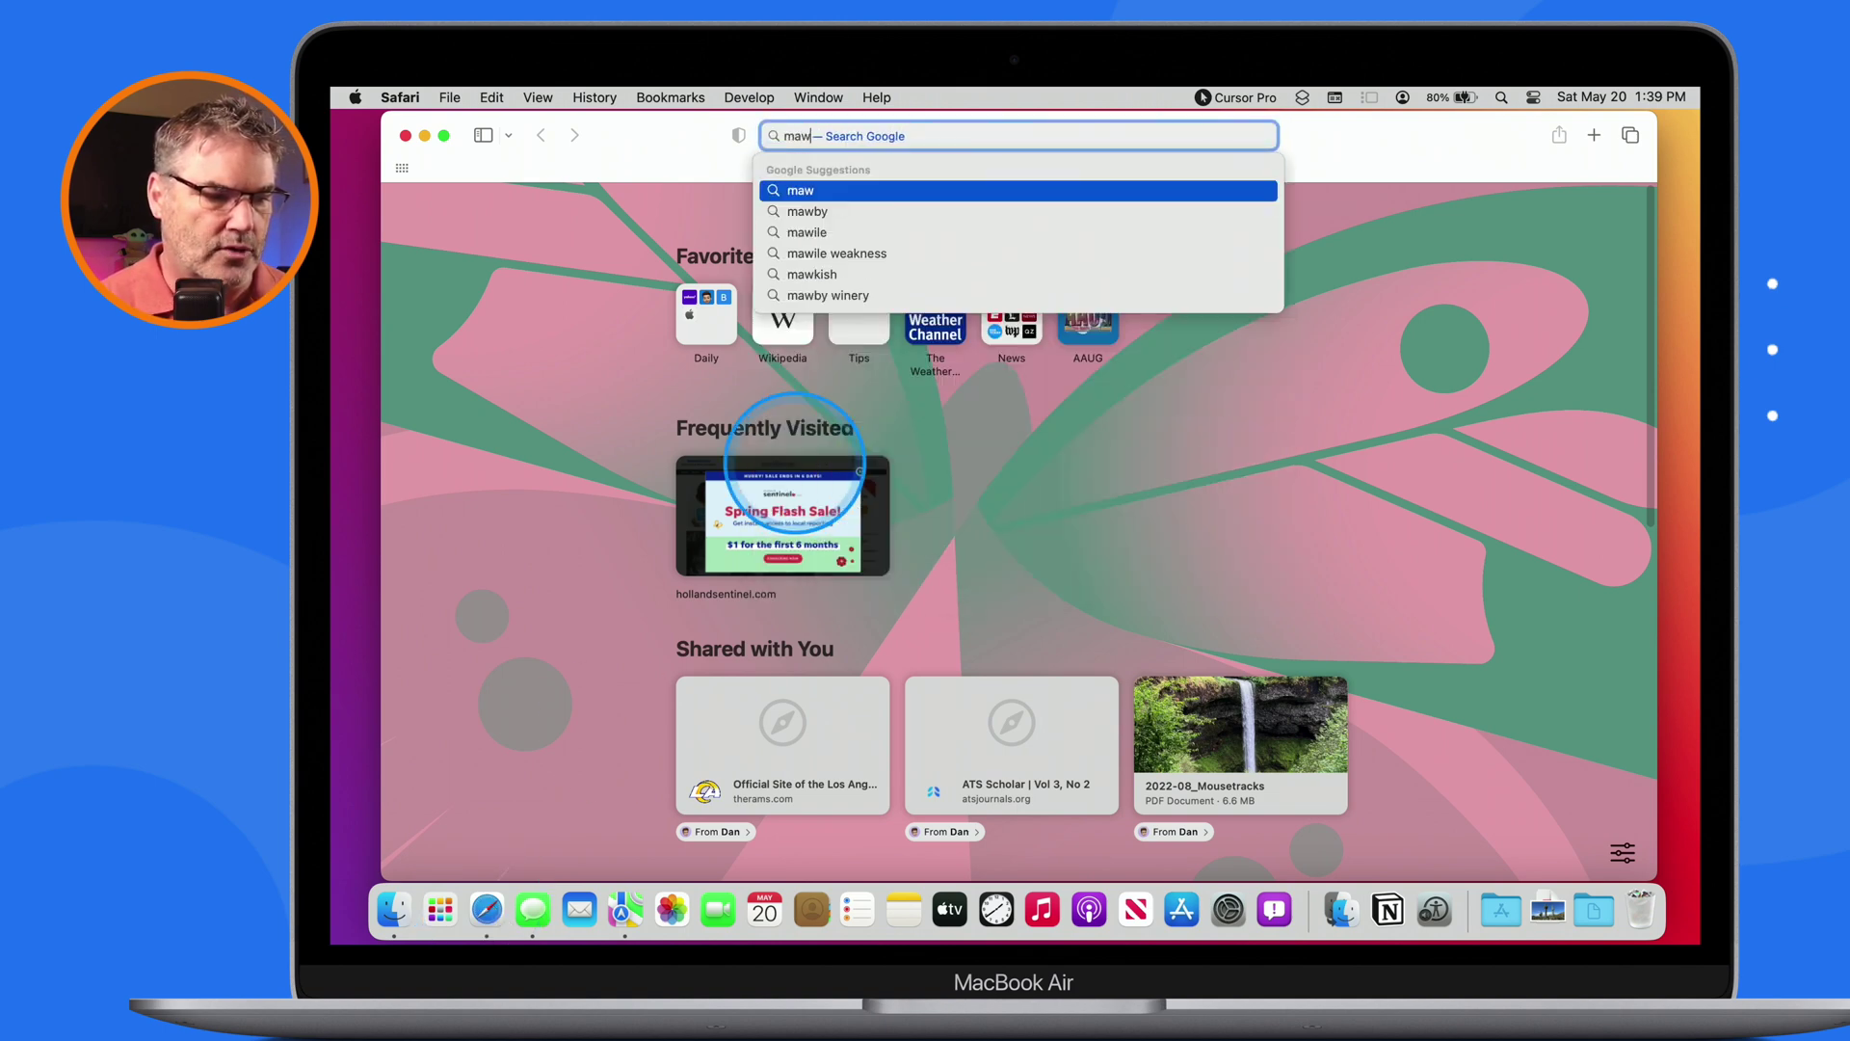
pyautogui.press('Return')
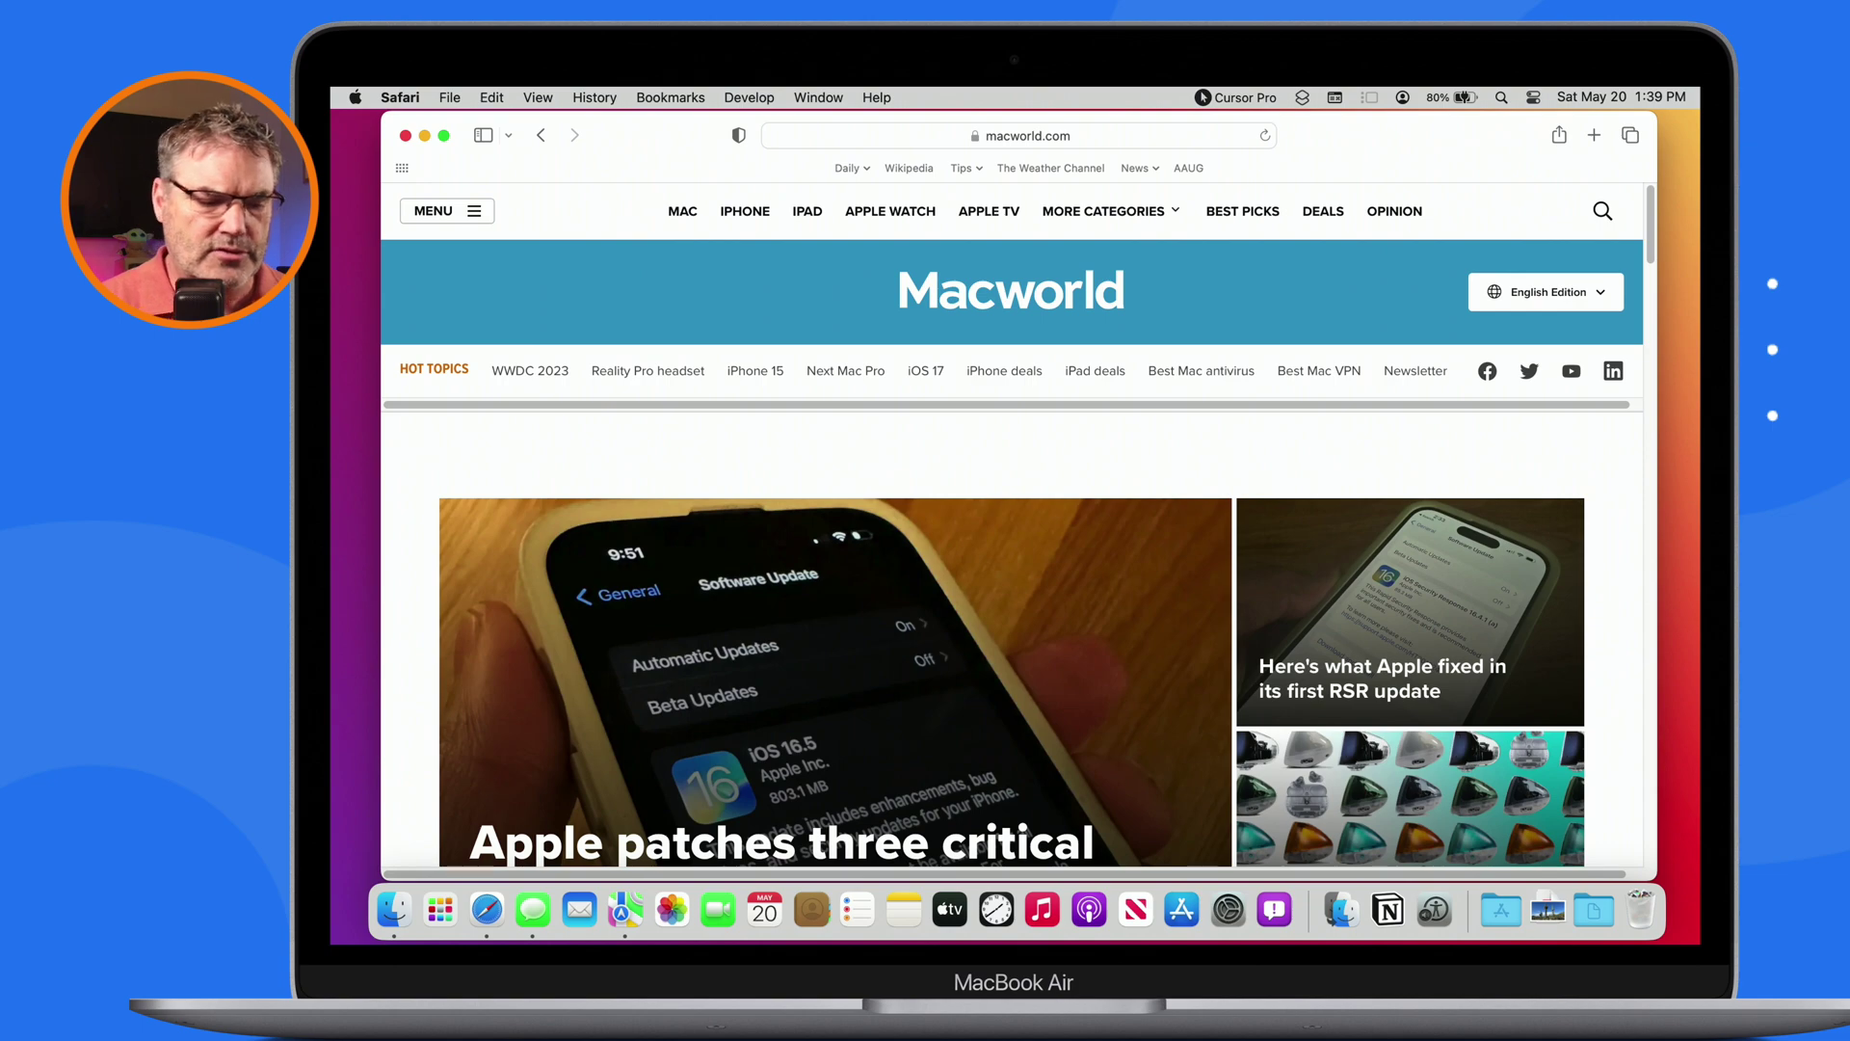
# Add the link of the latest story "iOS 16.6 beta released just weeks before iOS 17's debut" to the Reading List
pyautogui.scroll(-8, 1012, 526)
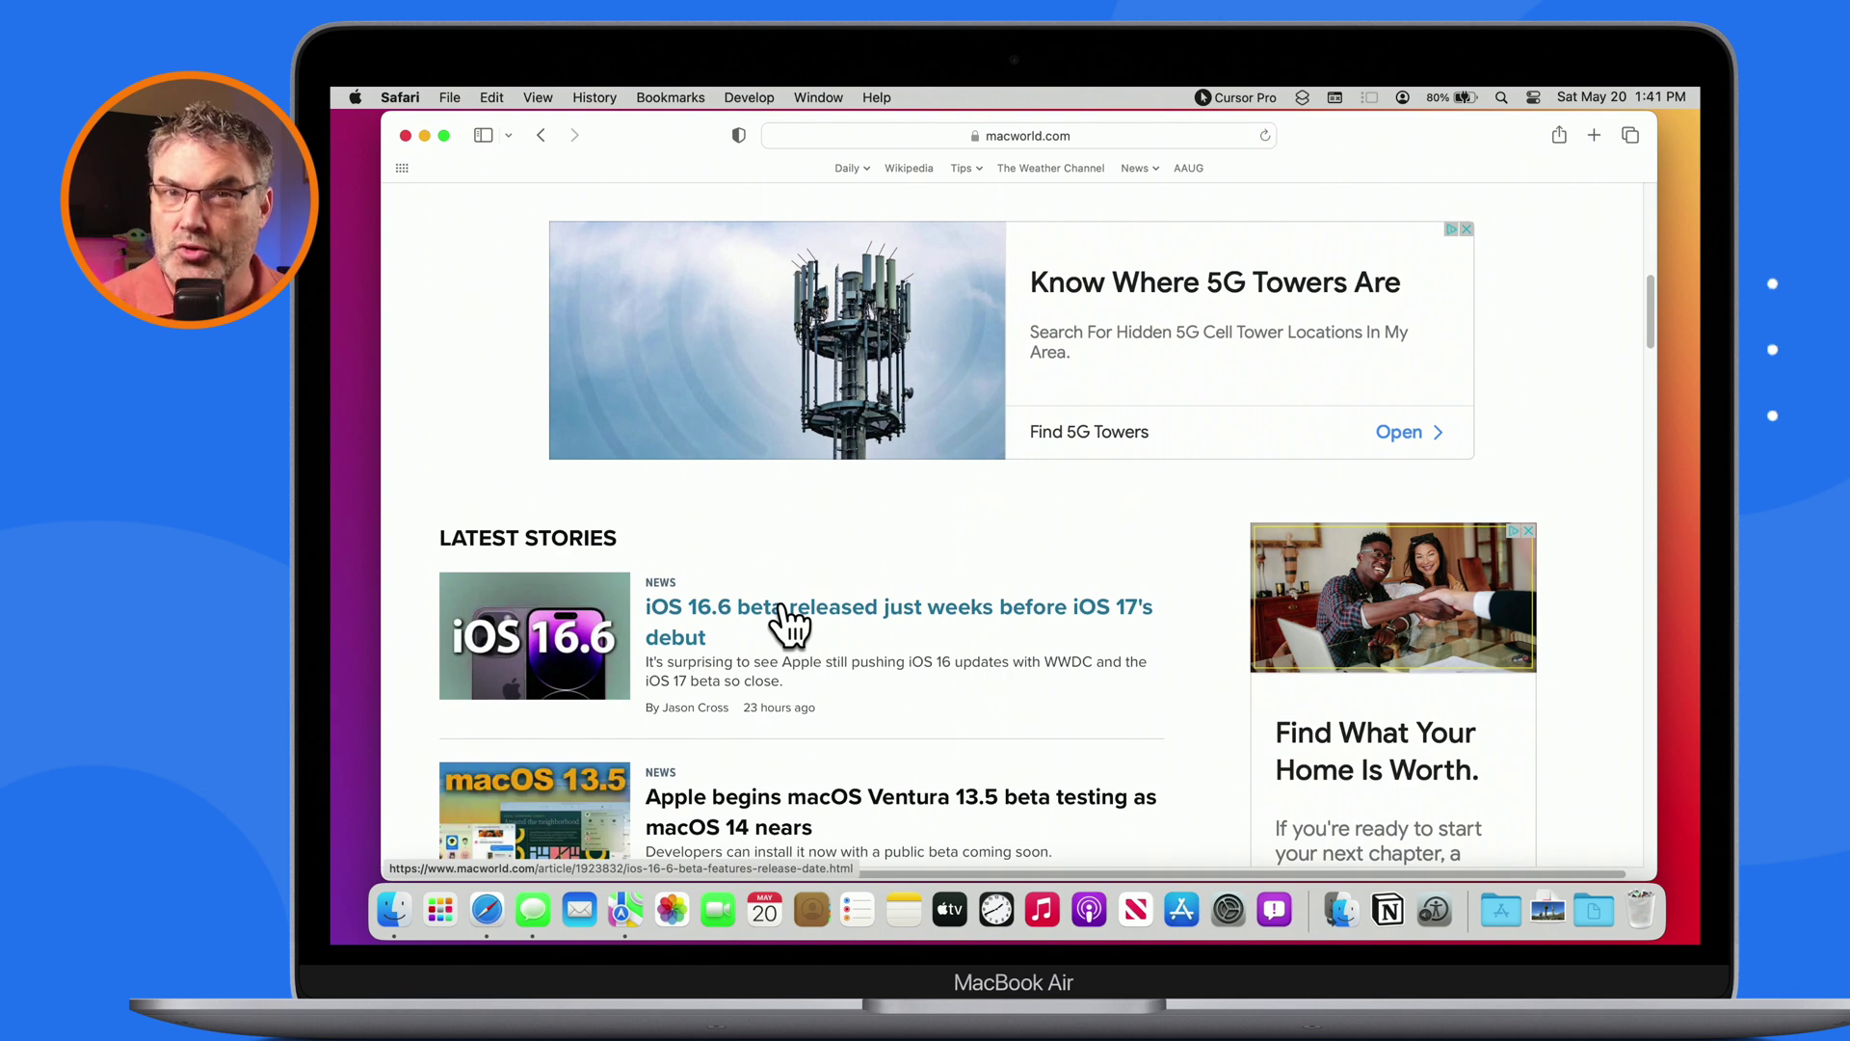
pyautogui.press('ctrl')
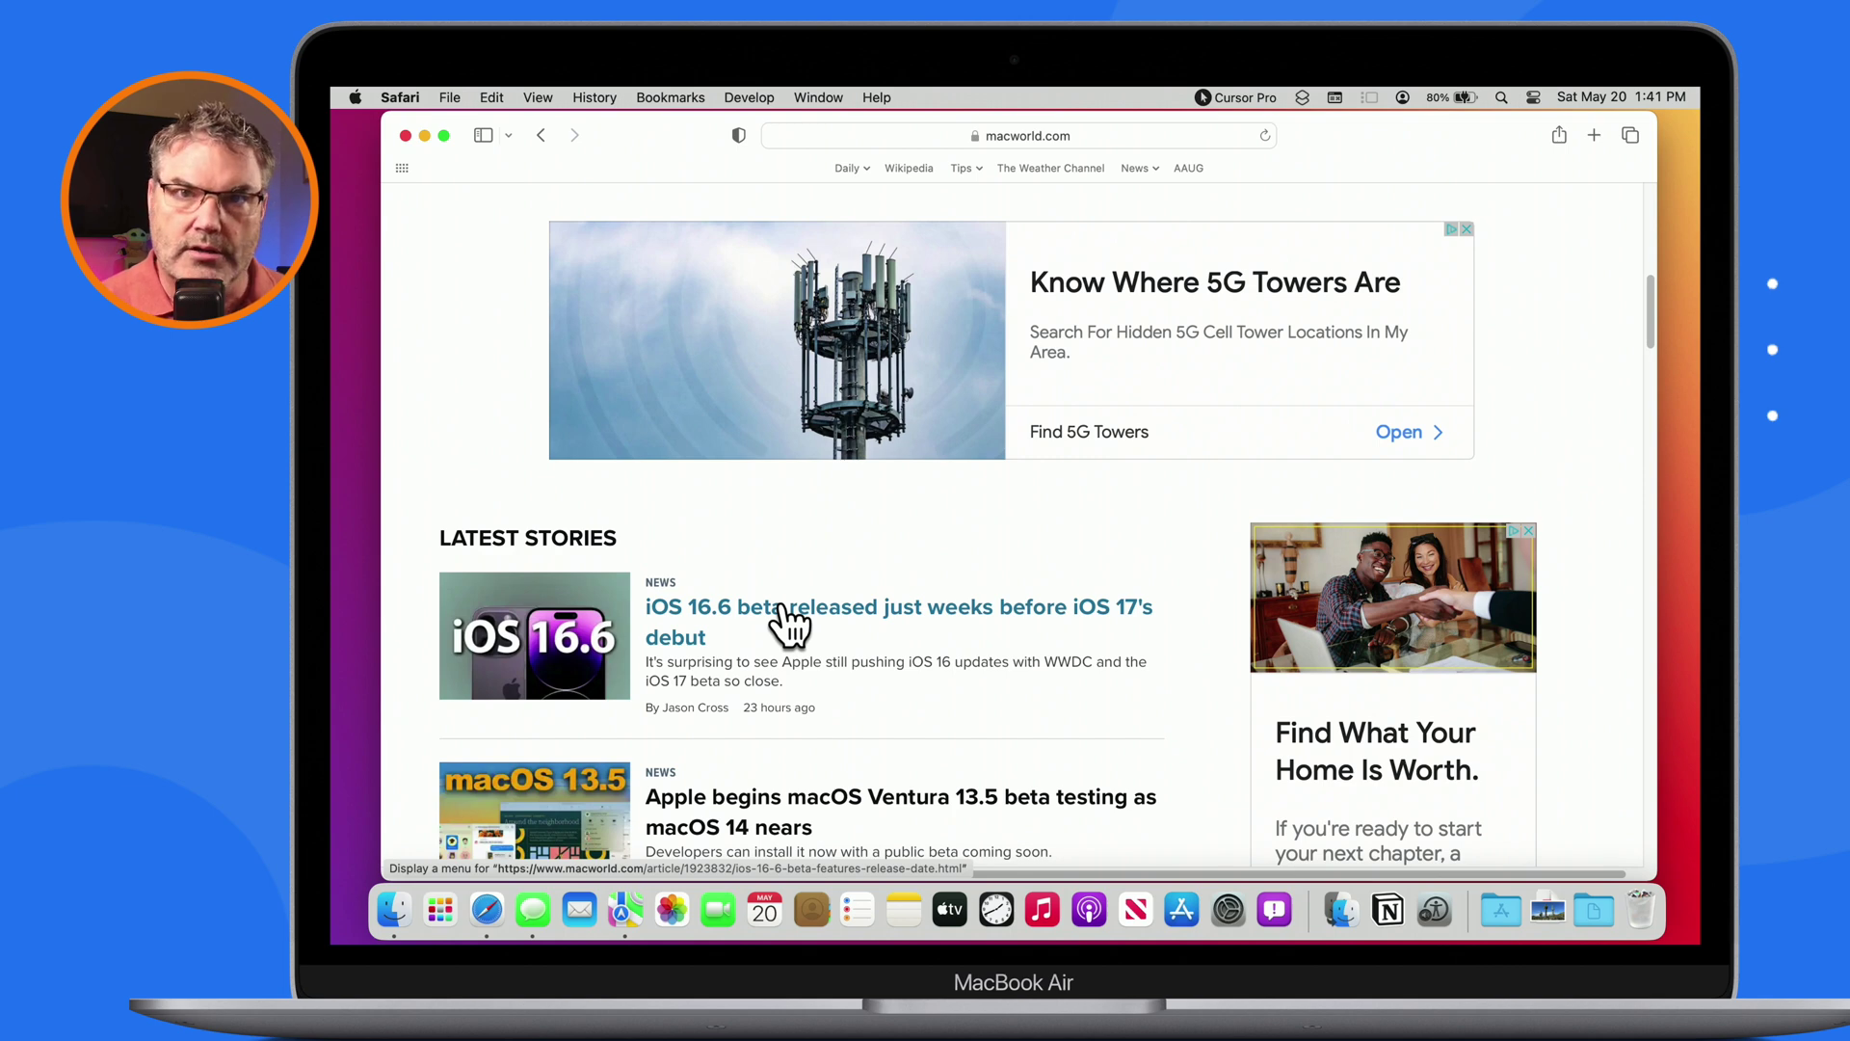
pyautogui.keyDown('ctrl'); pyautogui.click(784, 606); pyautogui.keyUp('ctrl')
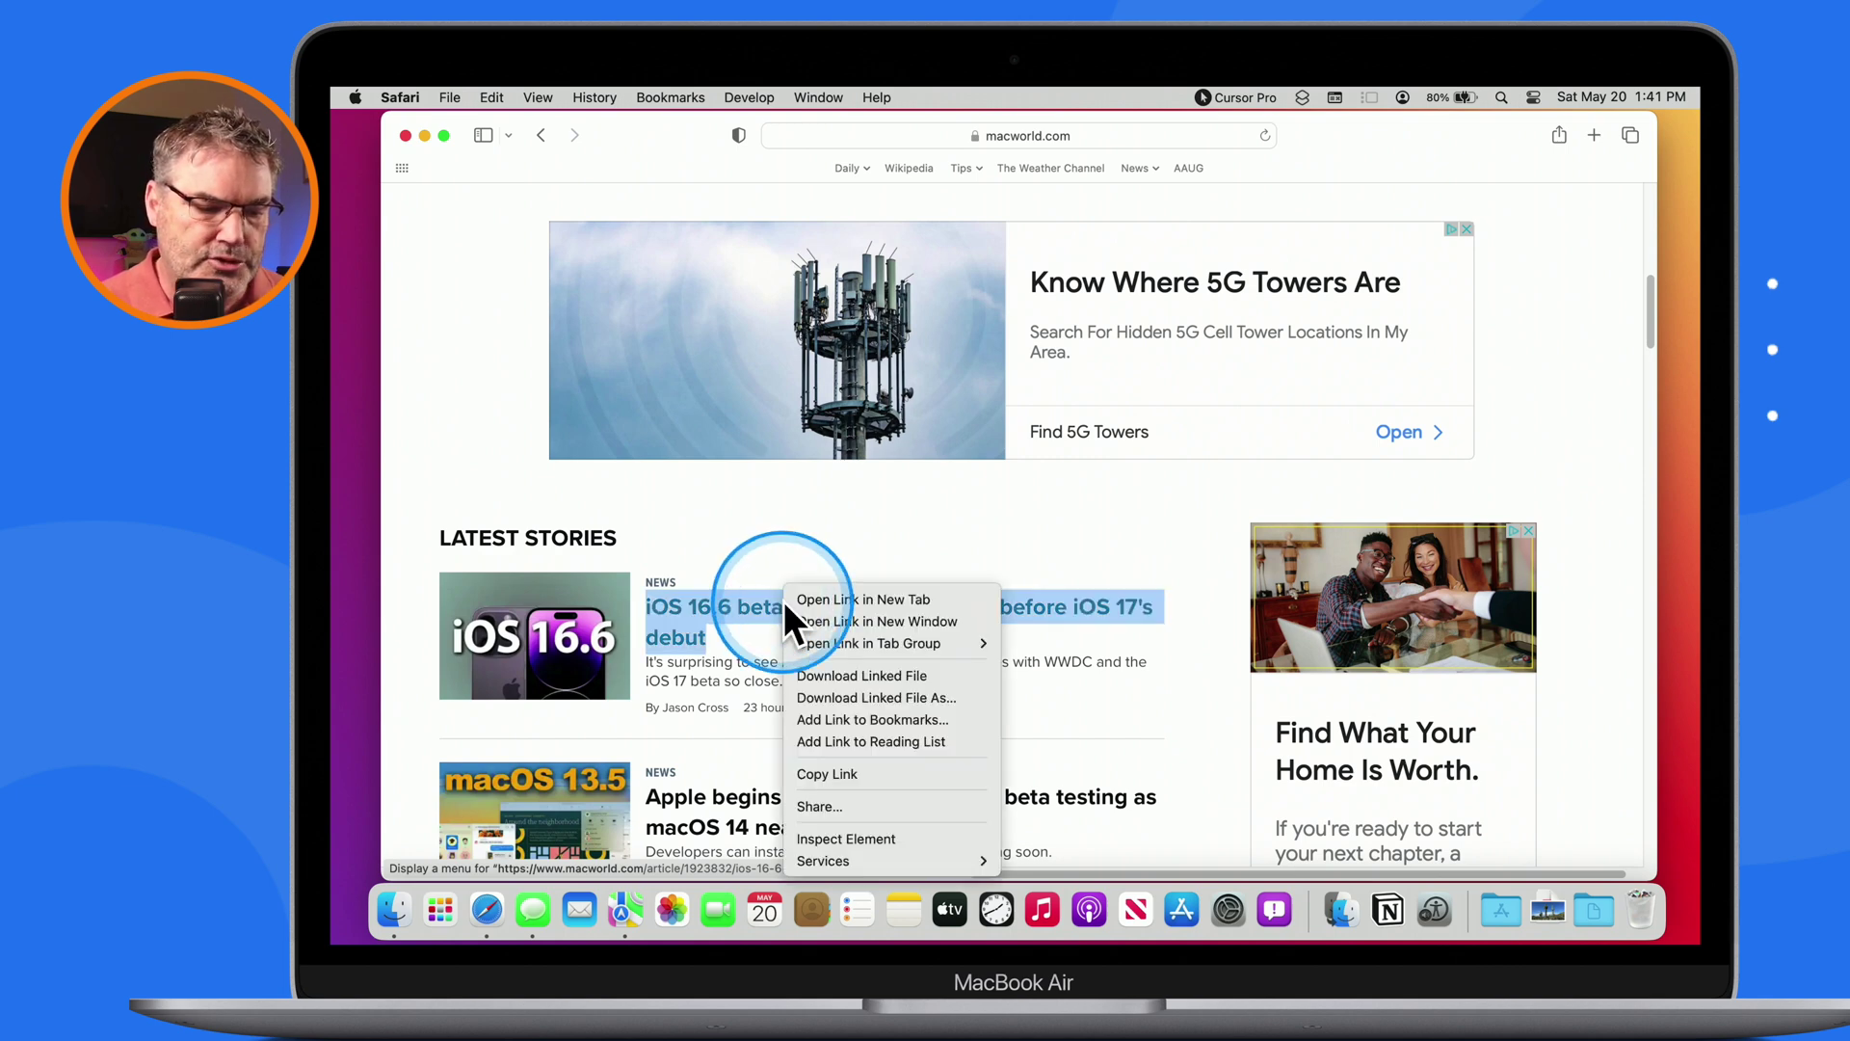
pyautogui.click(870, 739)
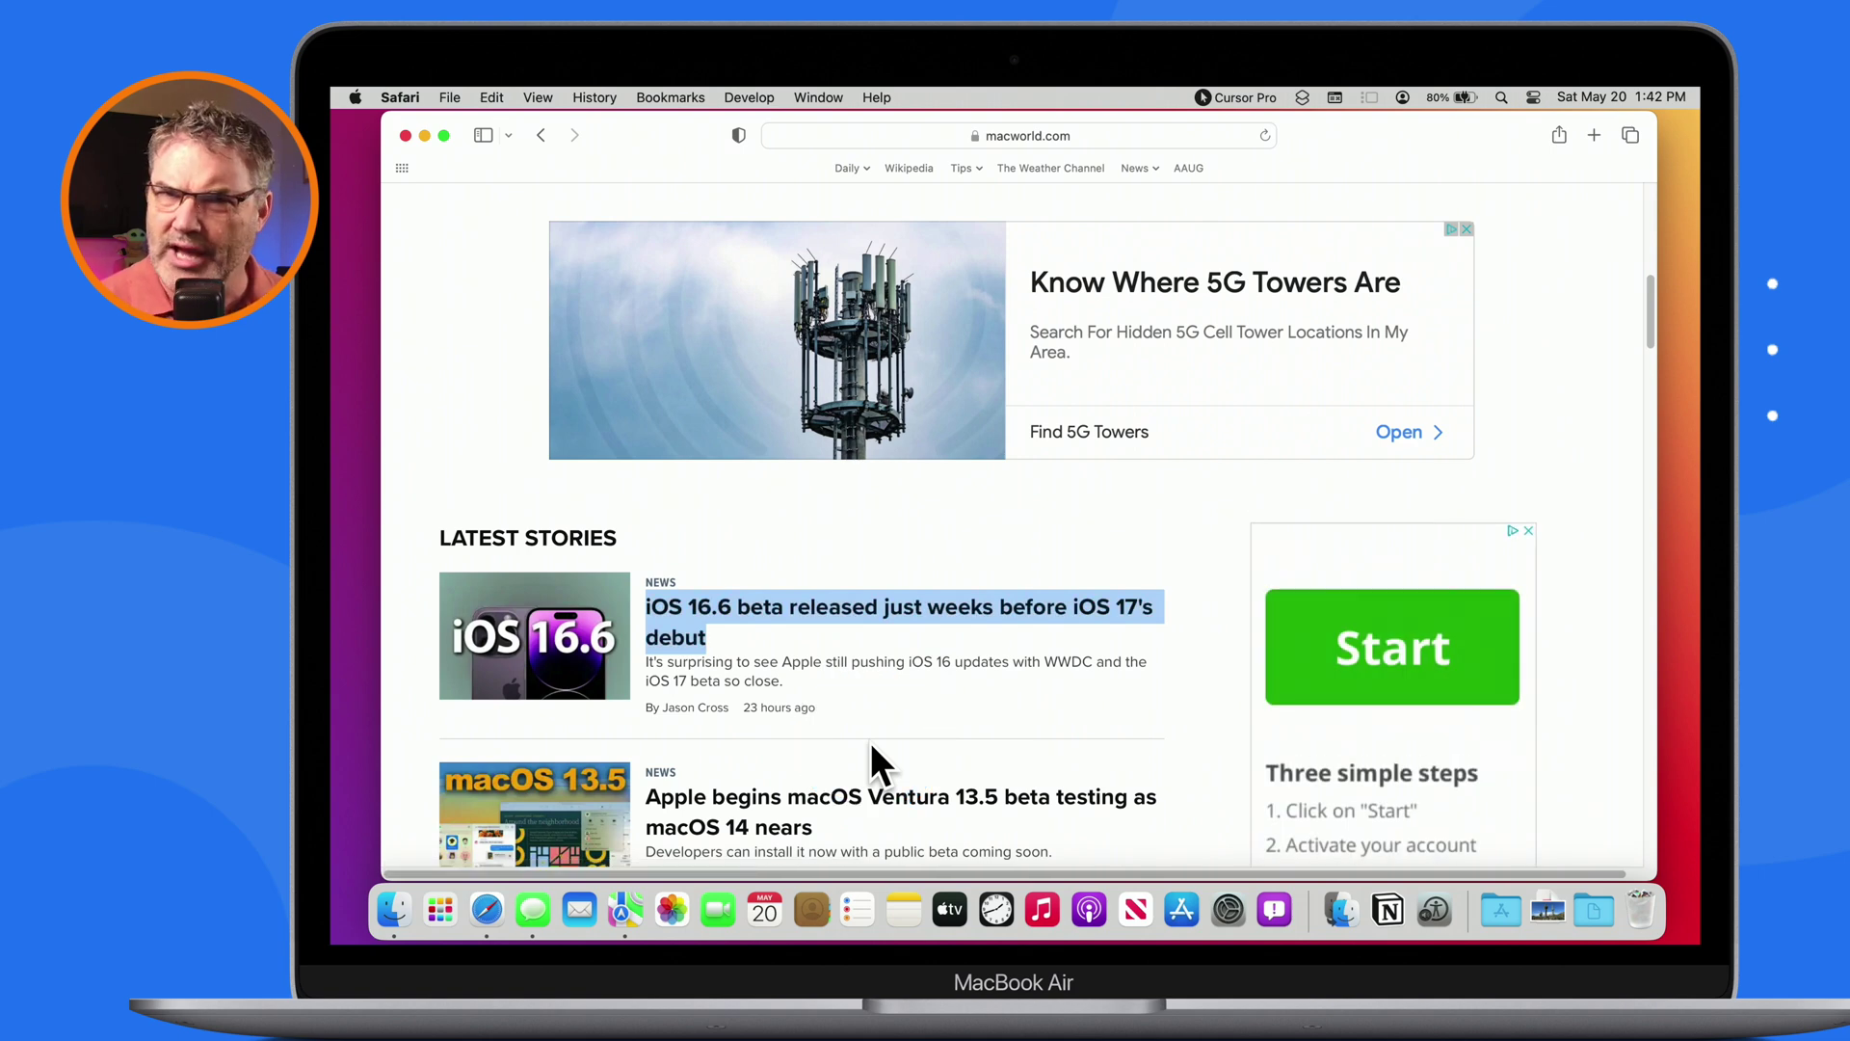
# Add the link of the story "Apple begins macOS Ventura 13.5 beta testing as macOS 14 nears" to the Reading List
pyautogui.scroll(-2, 871, 742)
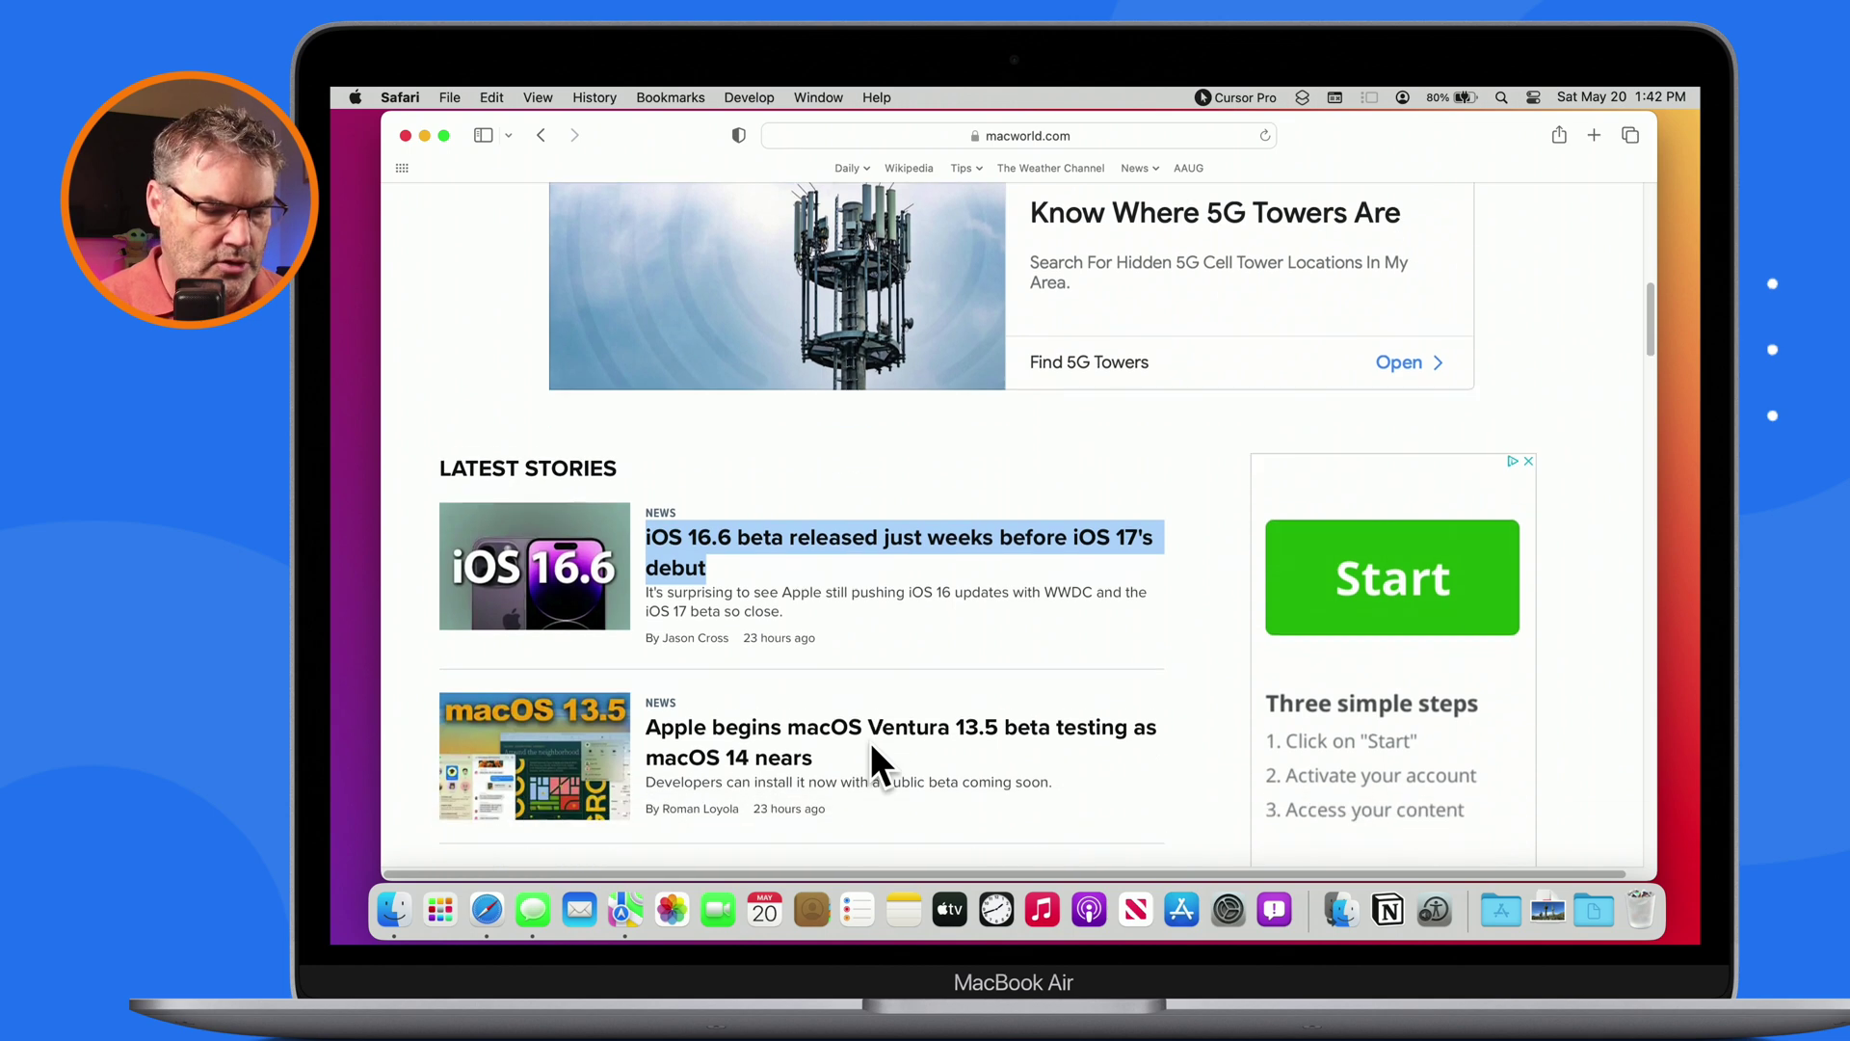
pyautogui.click(865, 693)
pyautogui.press('ctrl+alt+super+m')
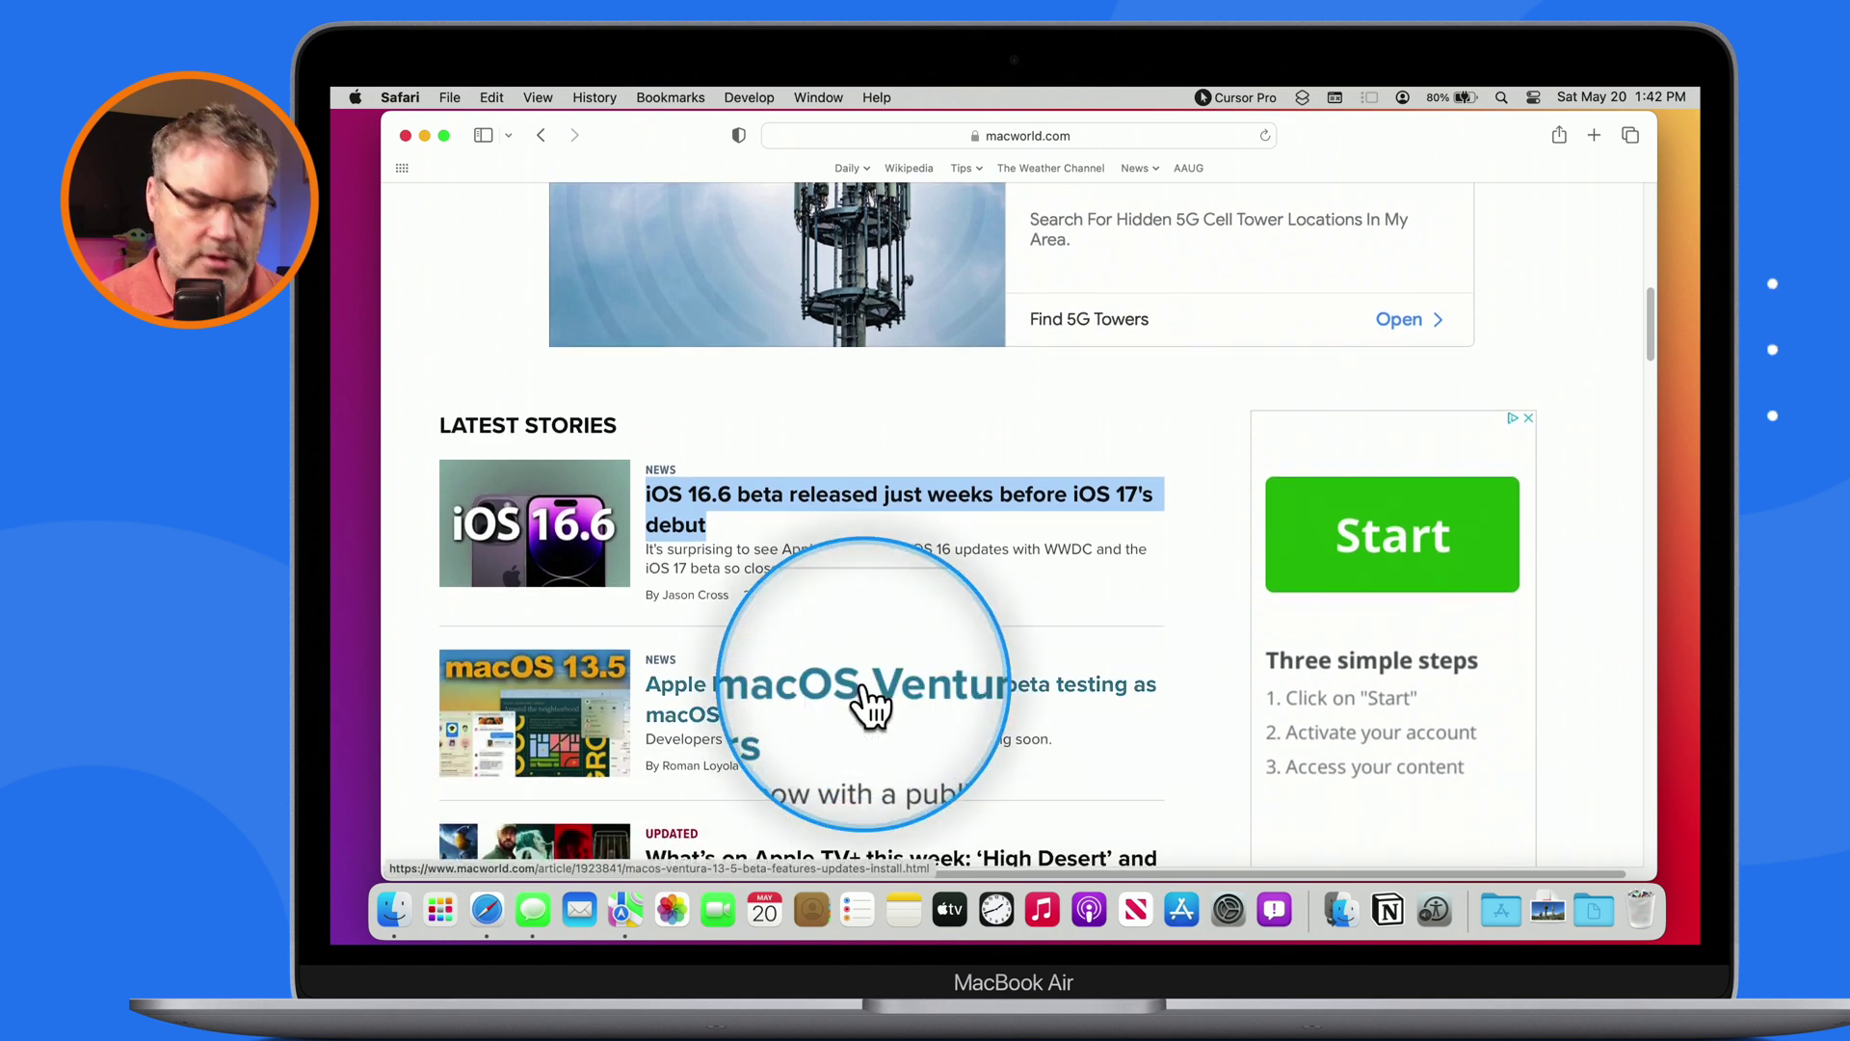
pyautogui.rightClick(866, 693)
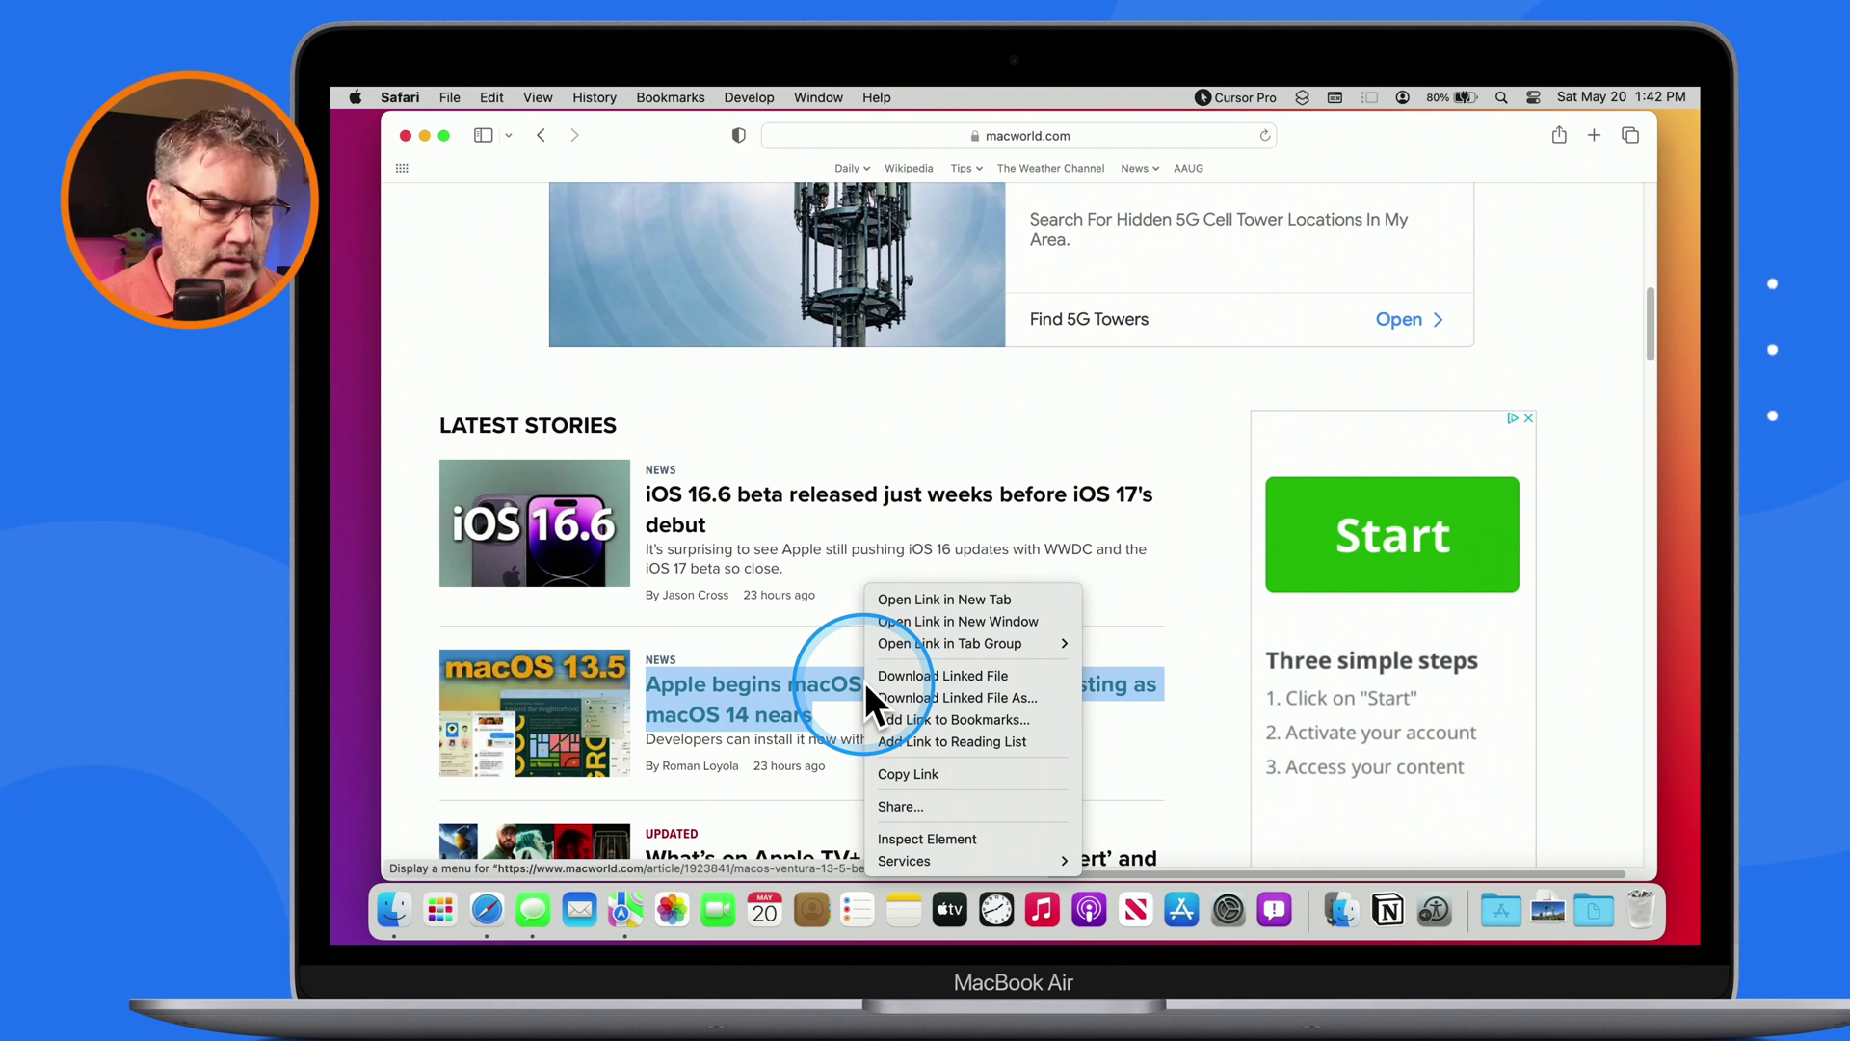
pyautogui.press('ctrl+alt+super+m')
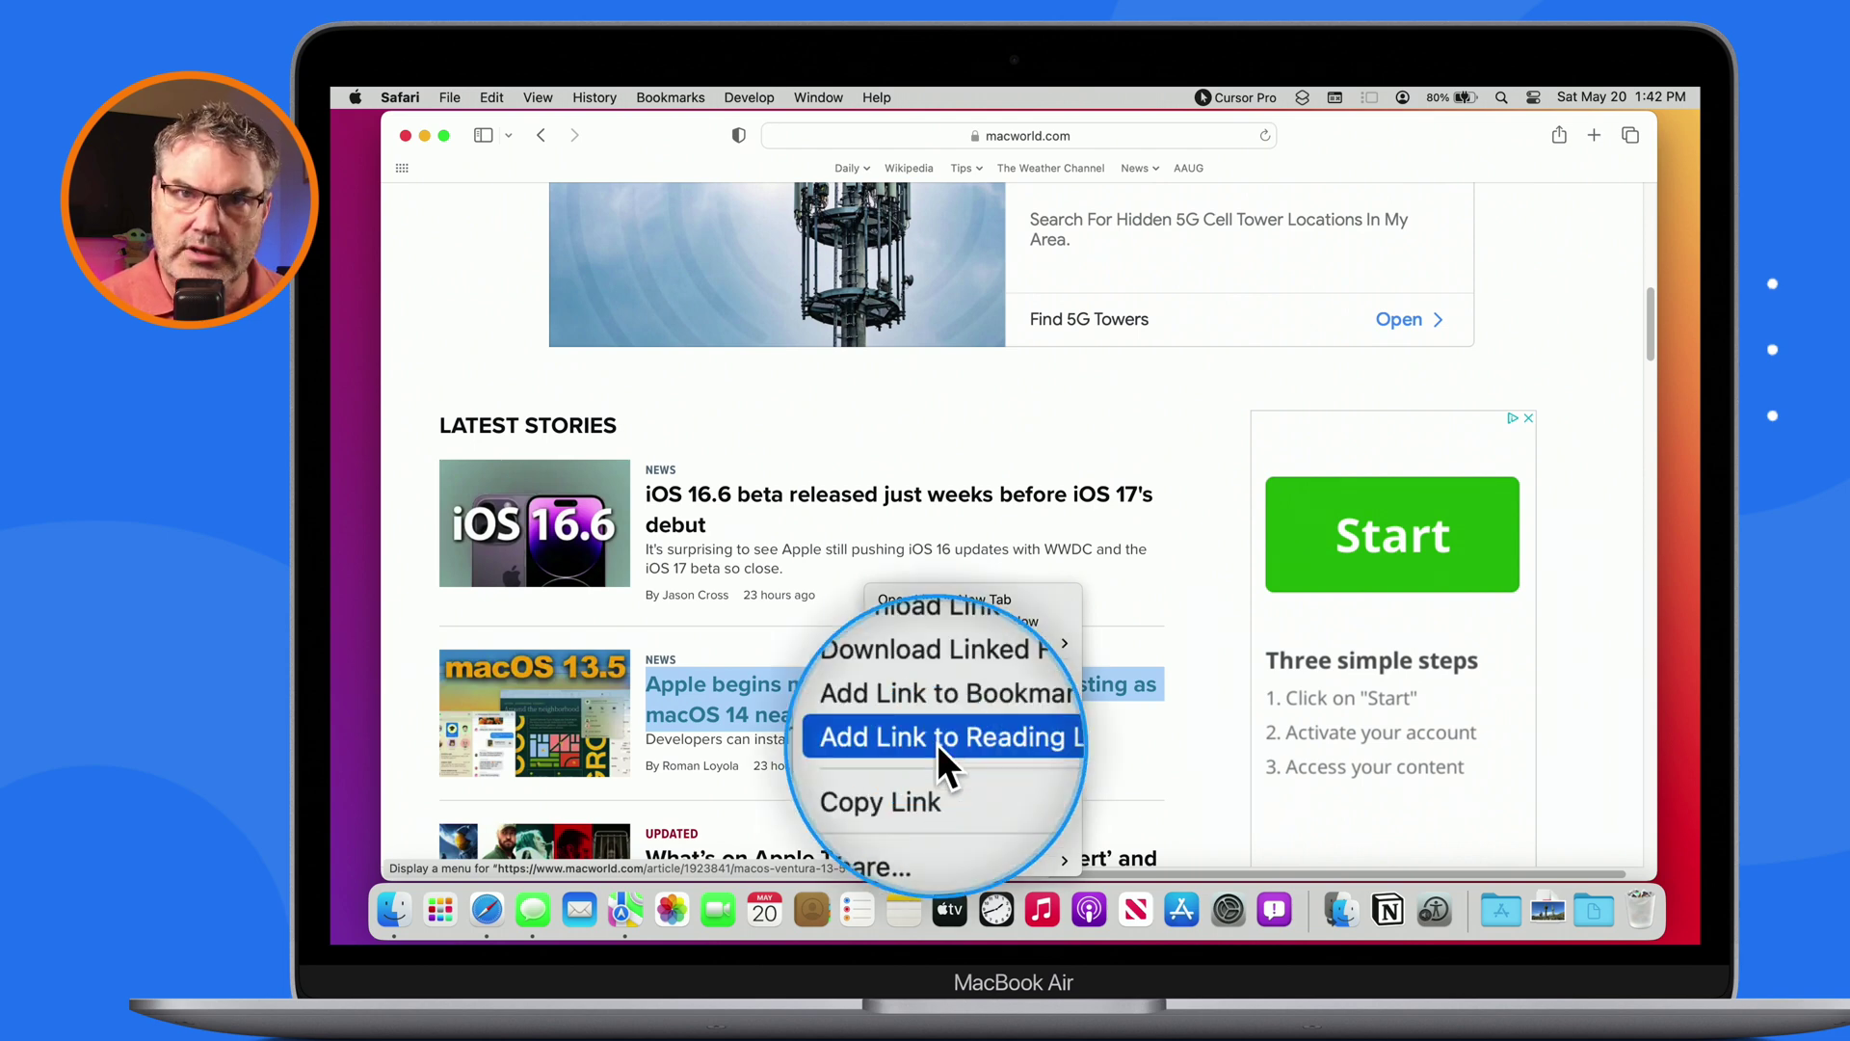
pyautogui.click(938, 744)
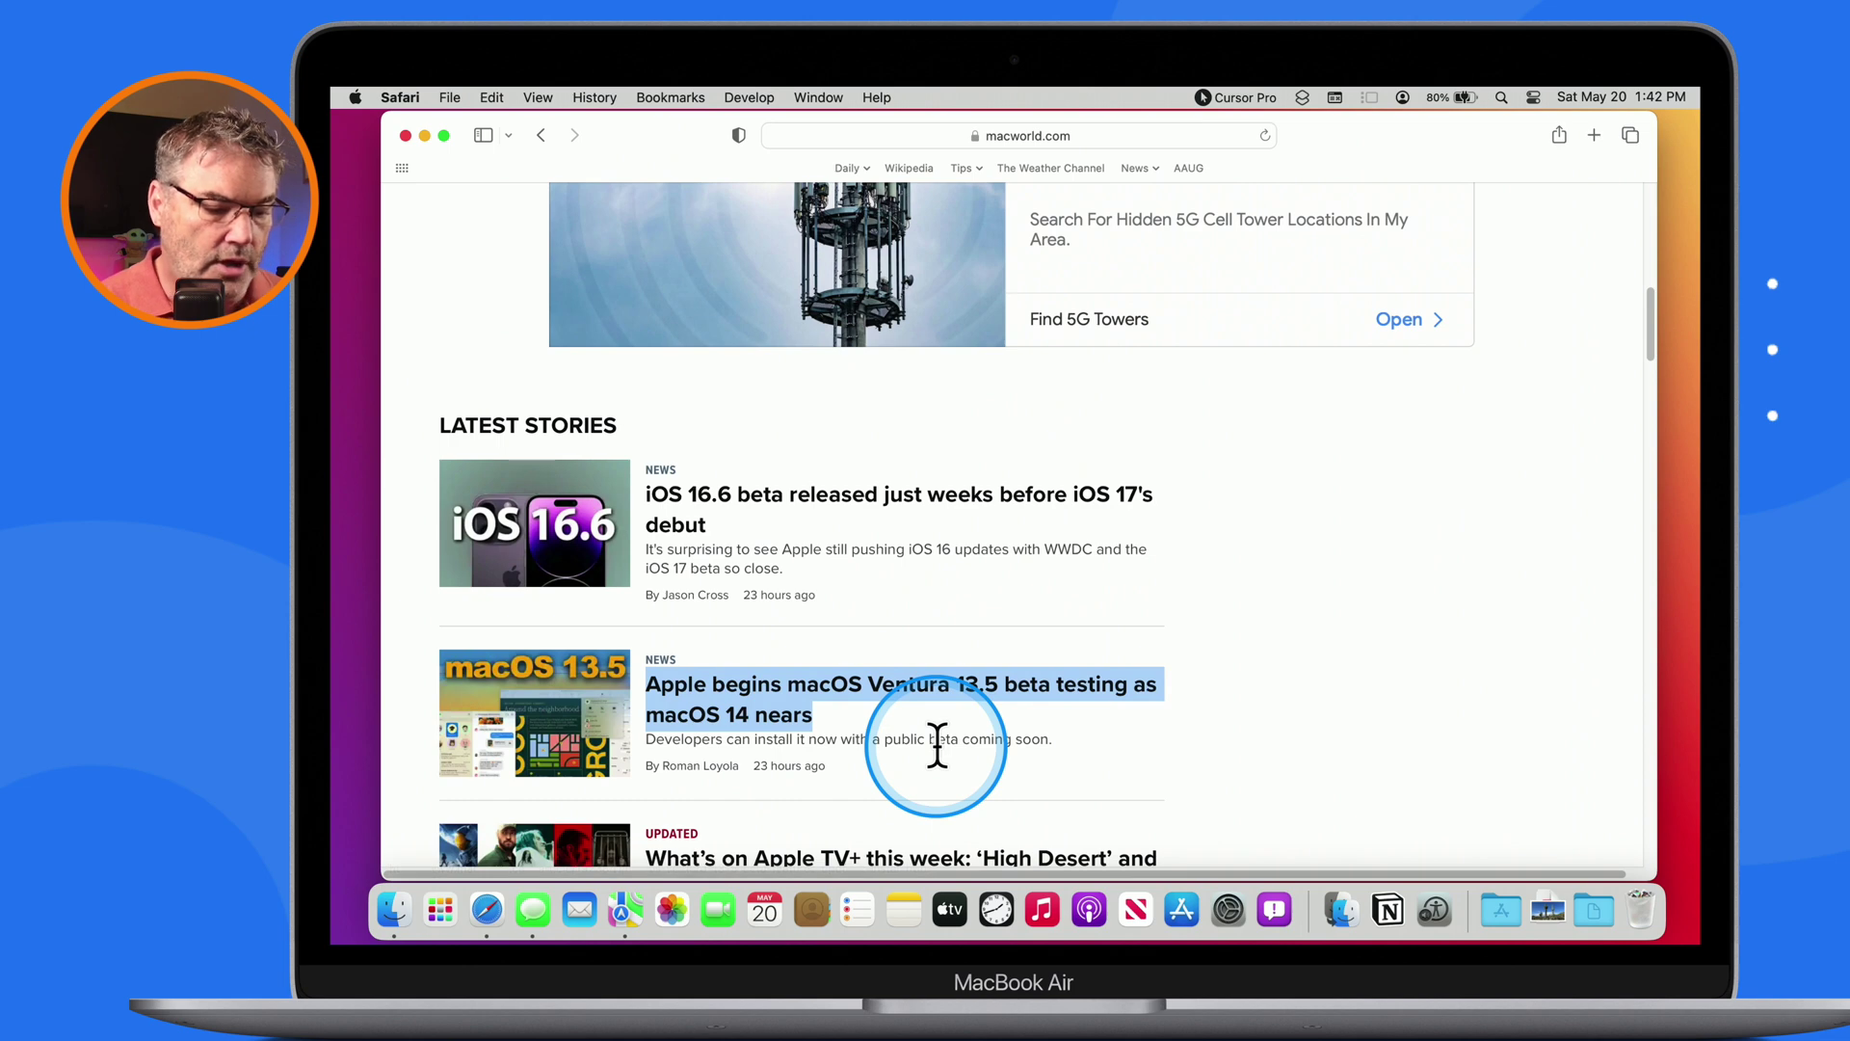
# Open the article "What's on Apple TV+ this week" and add its page to the Reading List
pyautogui.scroll(-5, 937, 745)
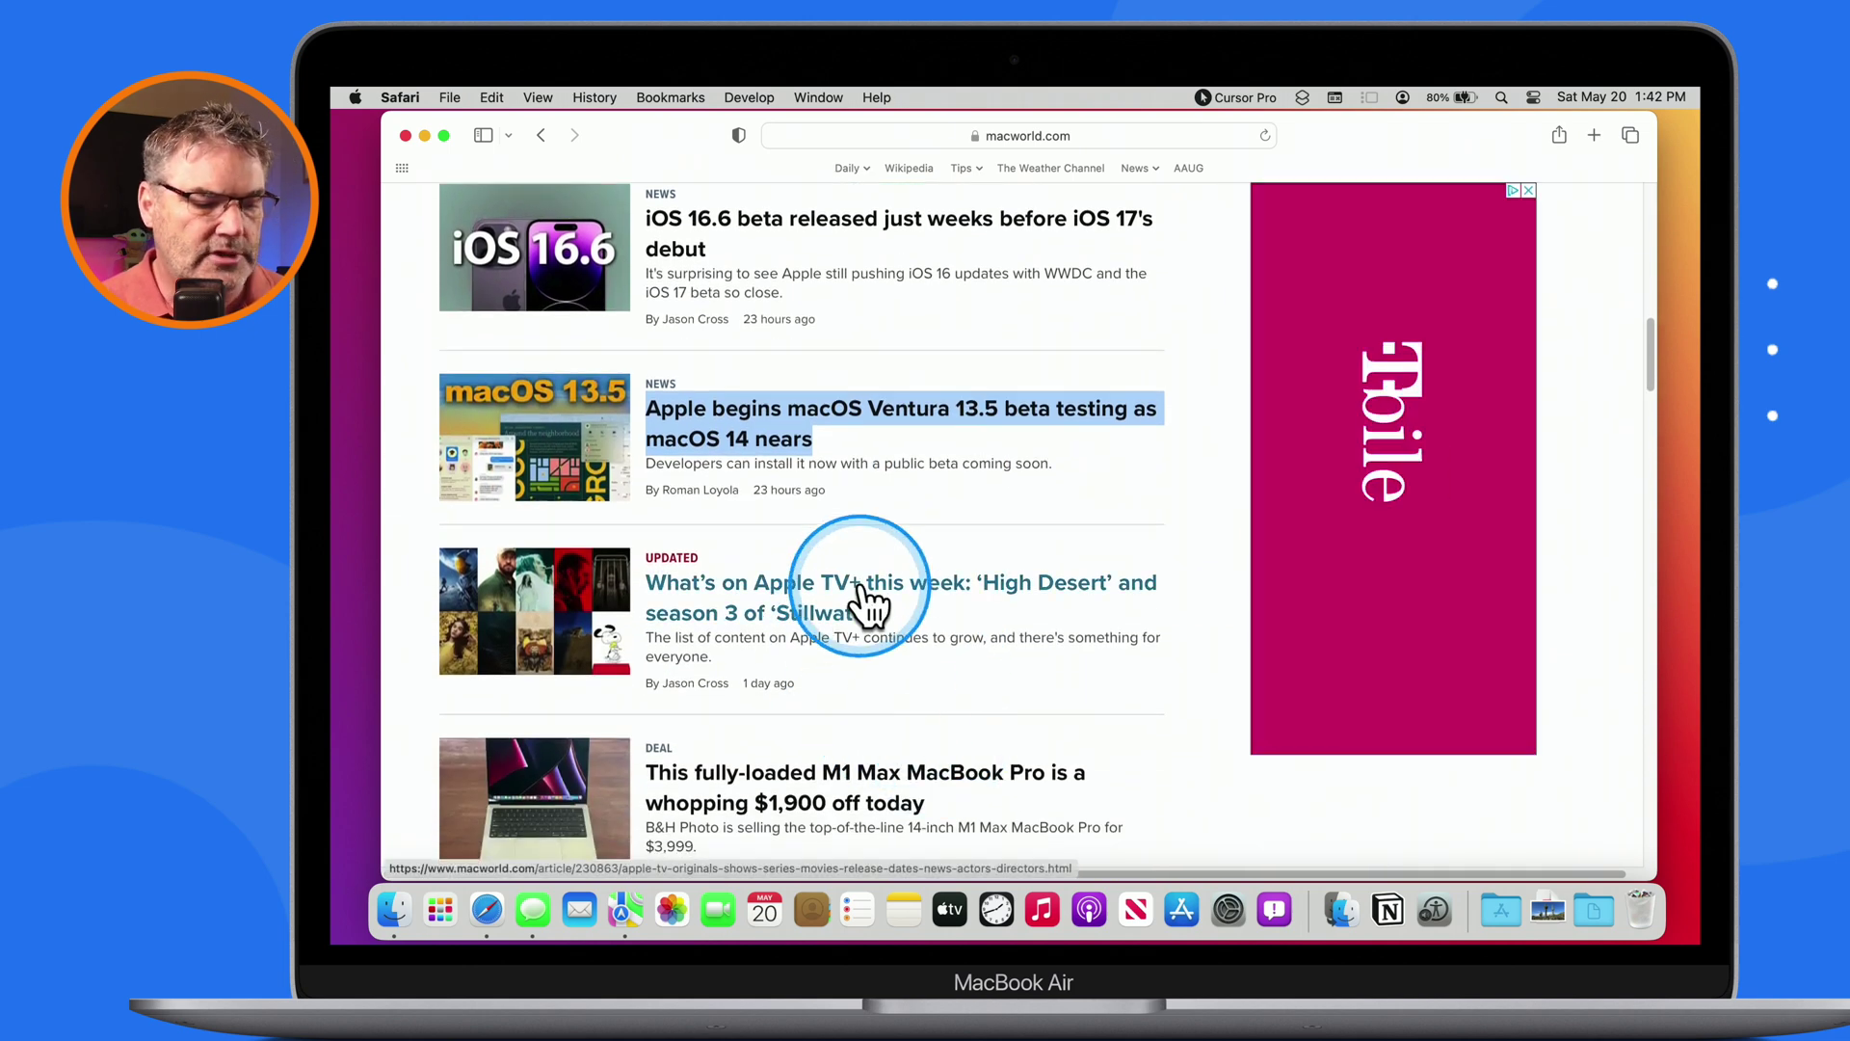
pyautogui.click(867, 588)
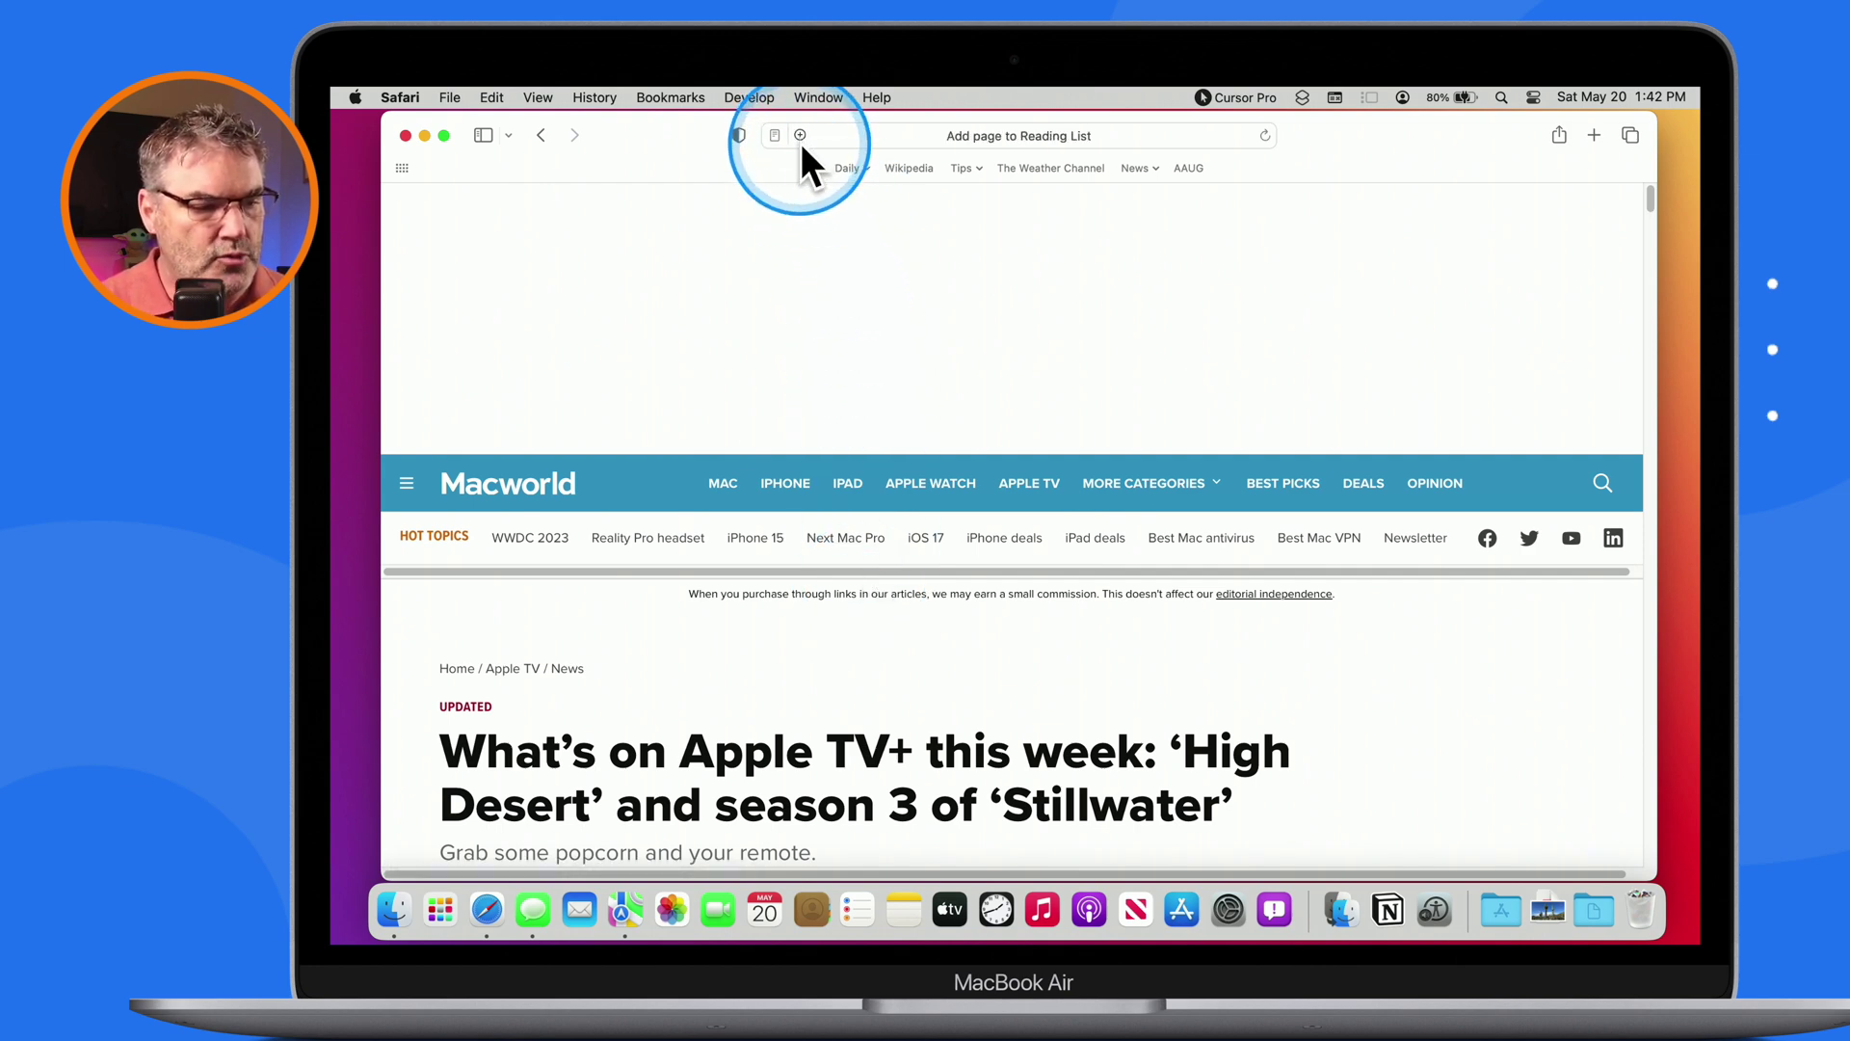
pyautogui.moveTo(801, 143)
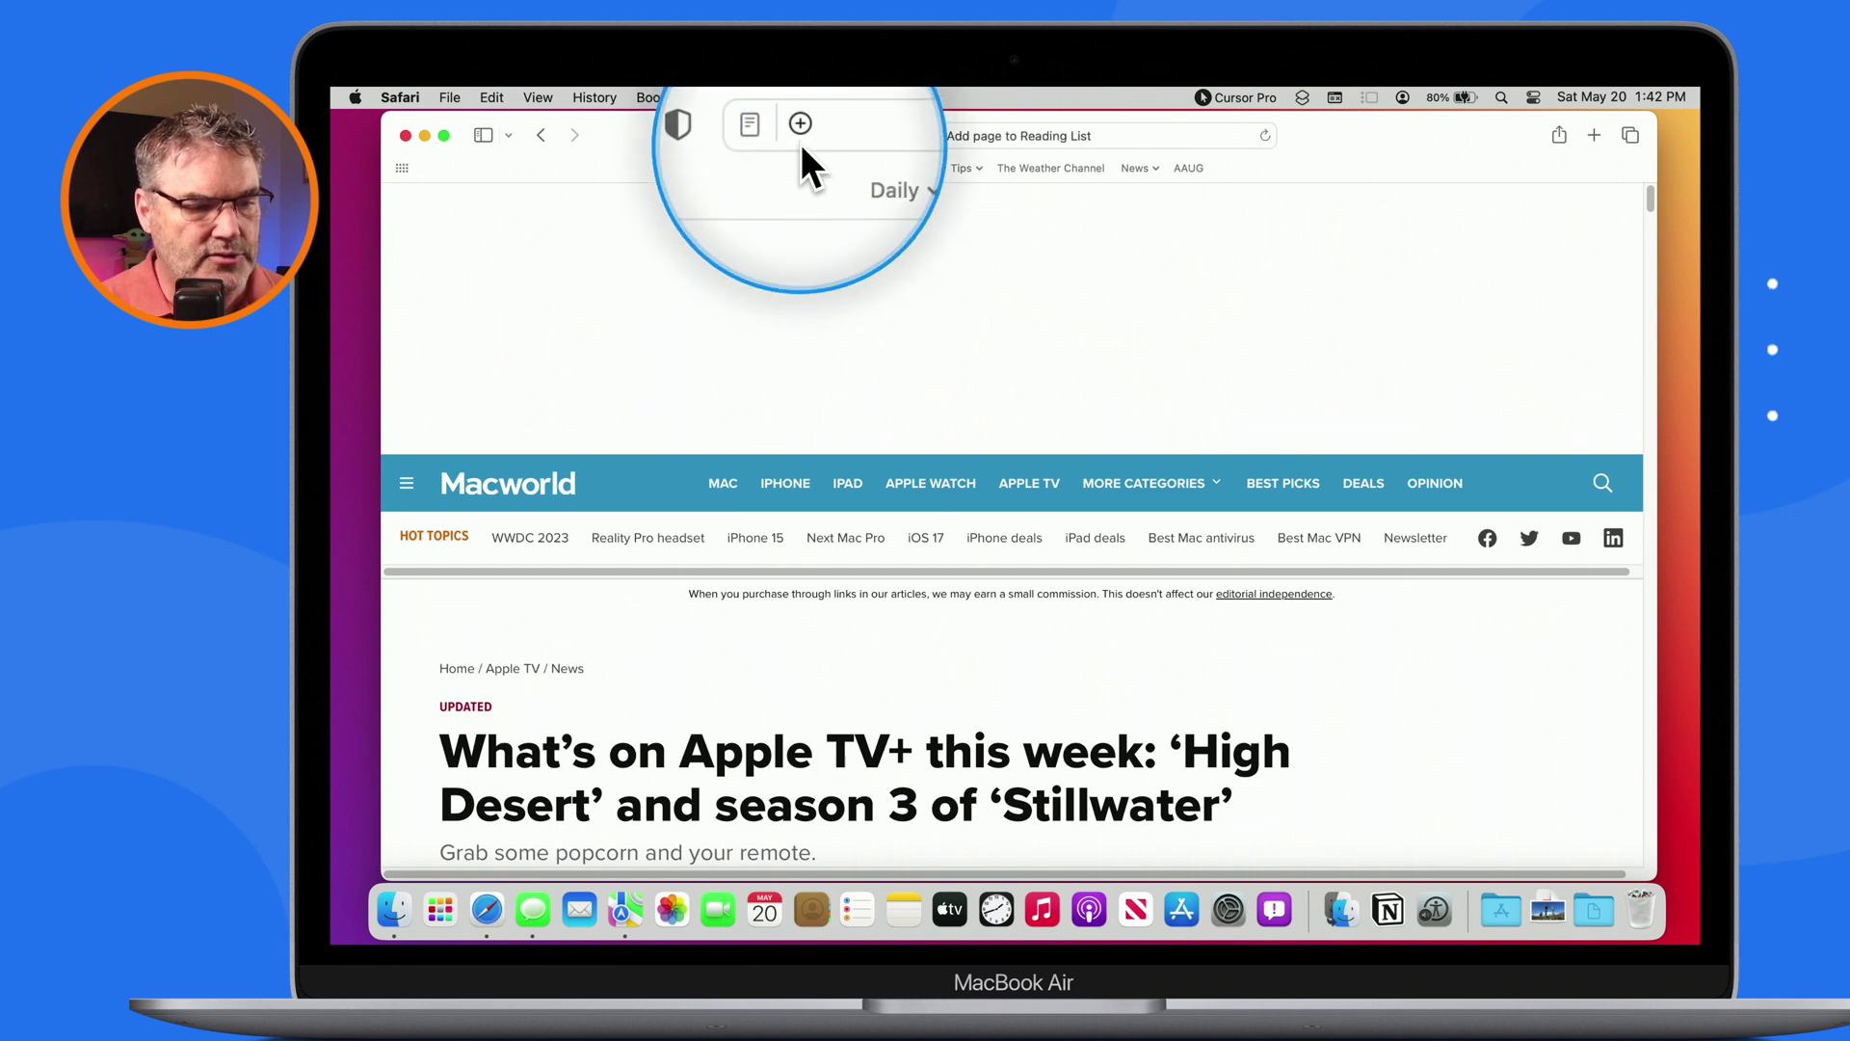
pyautogui.click(800, 143)
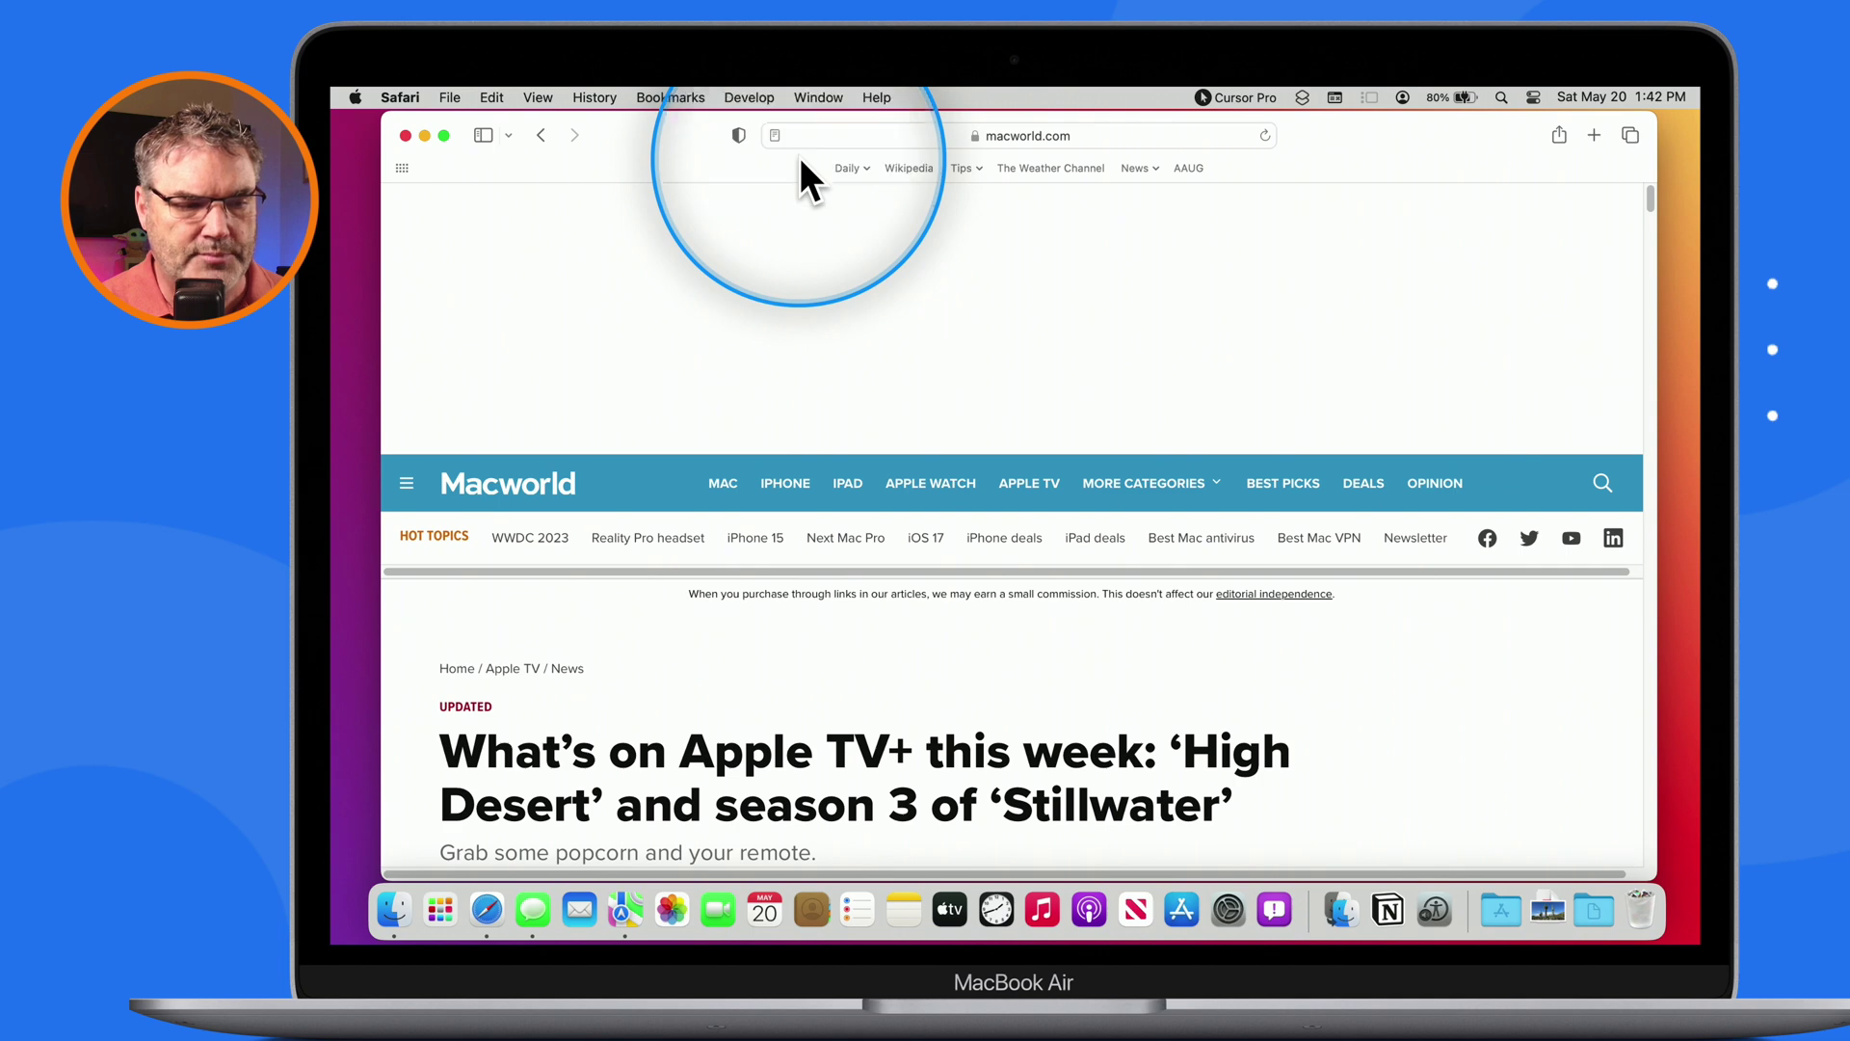
# Look at the Add to Reading List option among the article's sharing options and close them without choosing one
pyautogui.moveTo(799, 143)
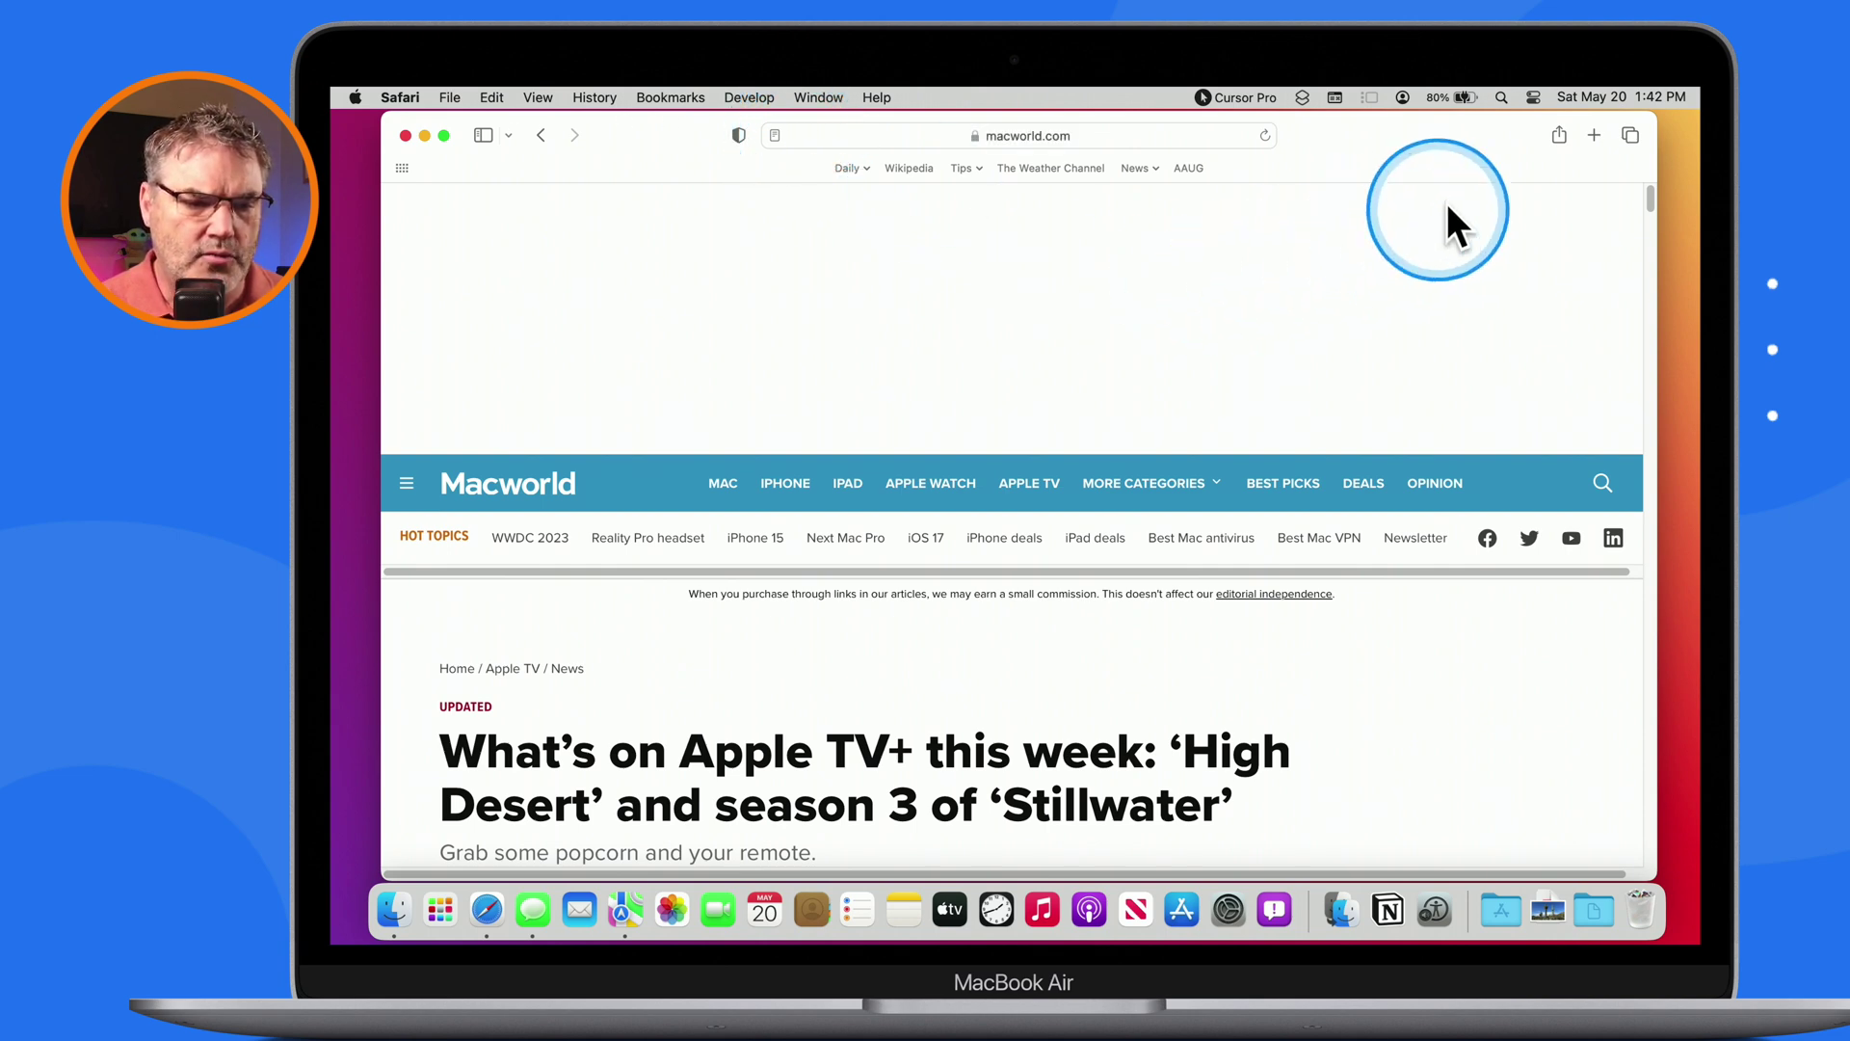
pyautogui.click(1557, 132)
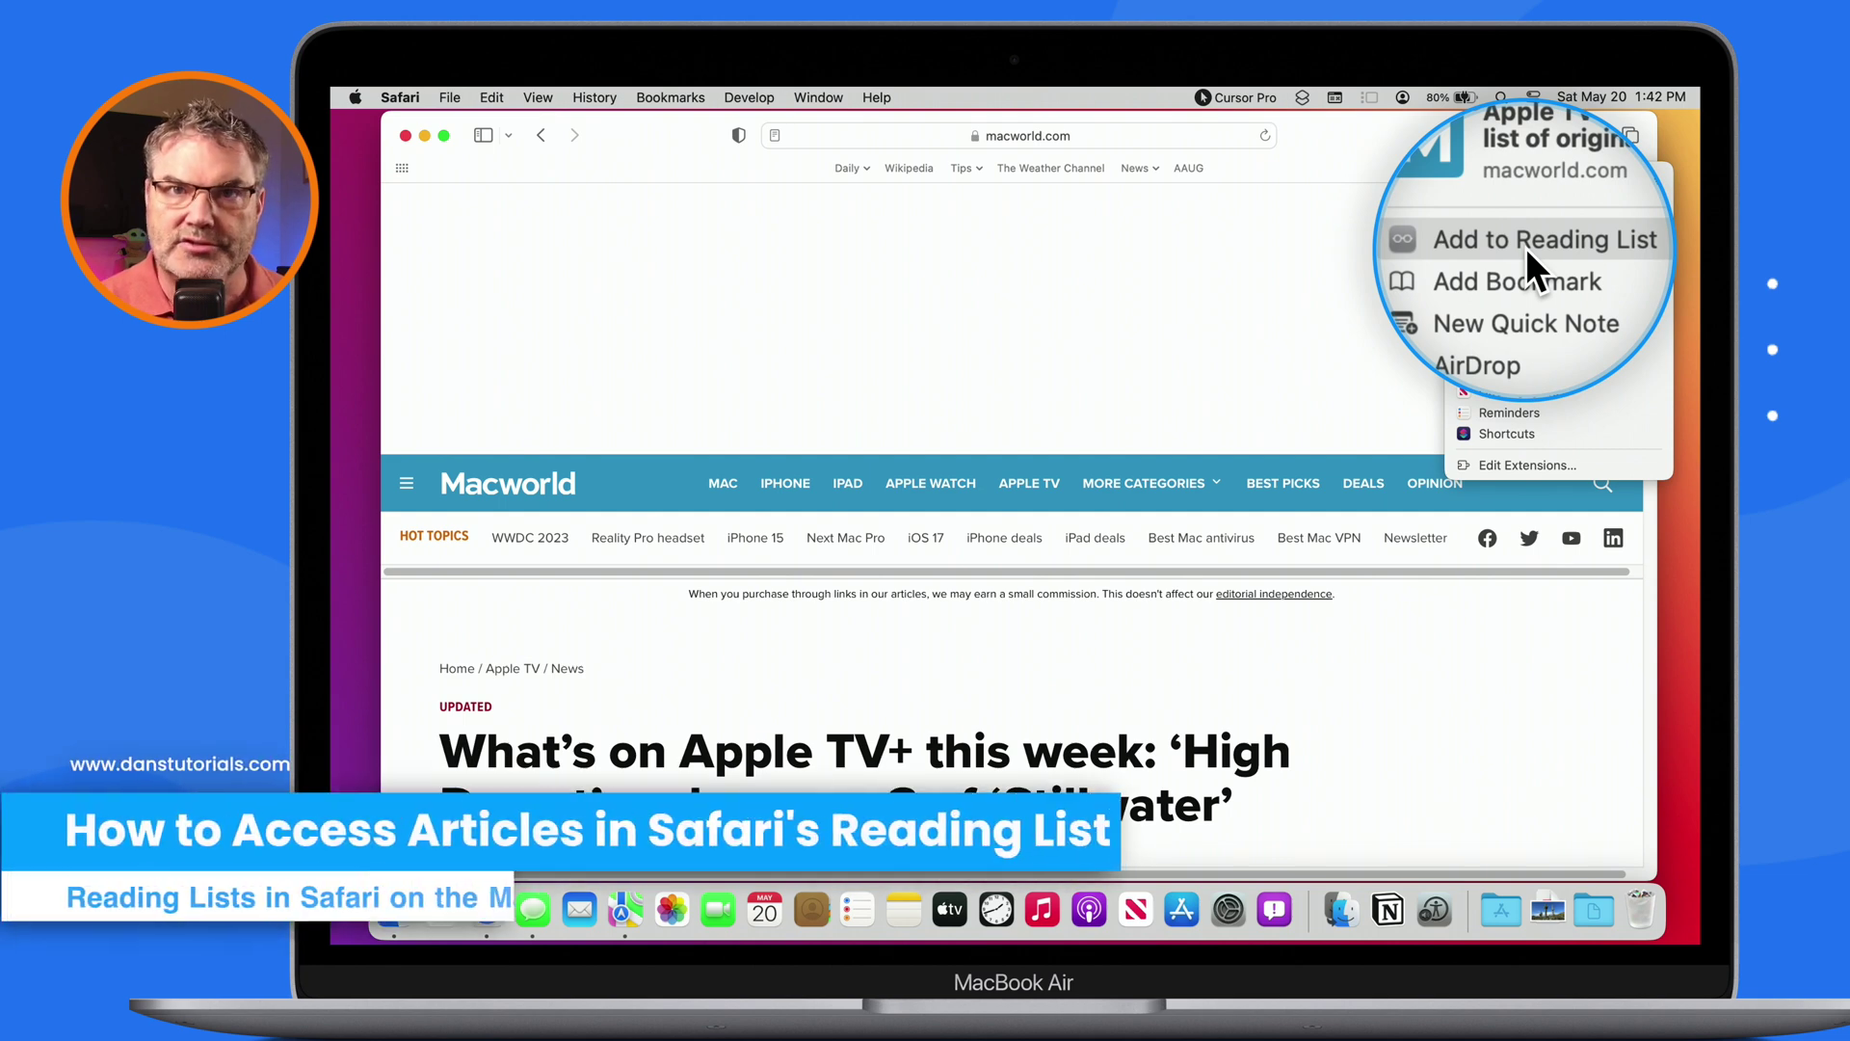
pyautogui.click(1080, 362)
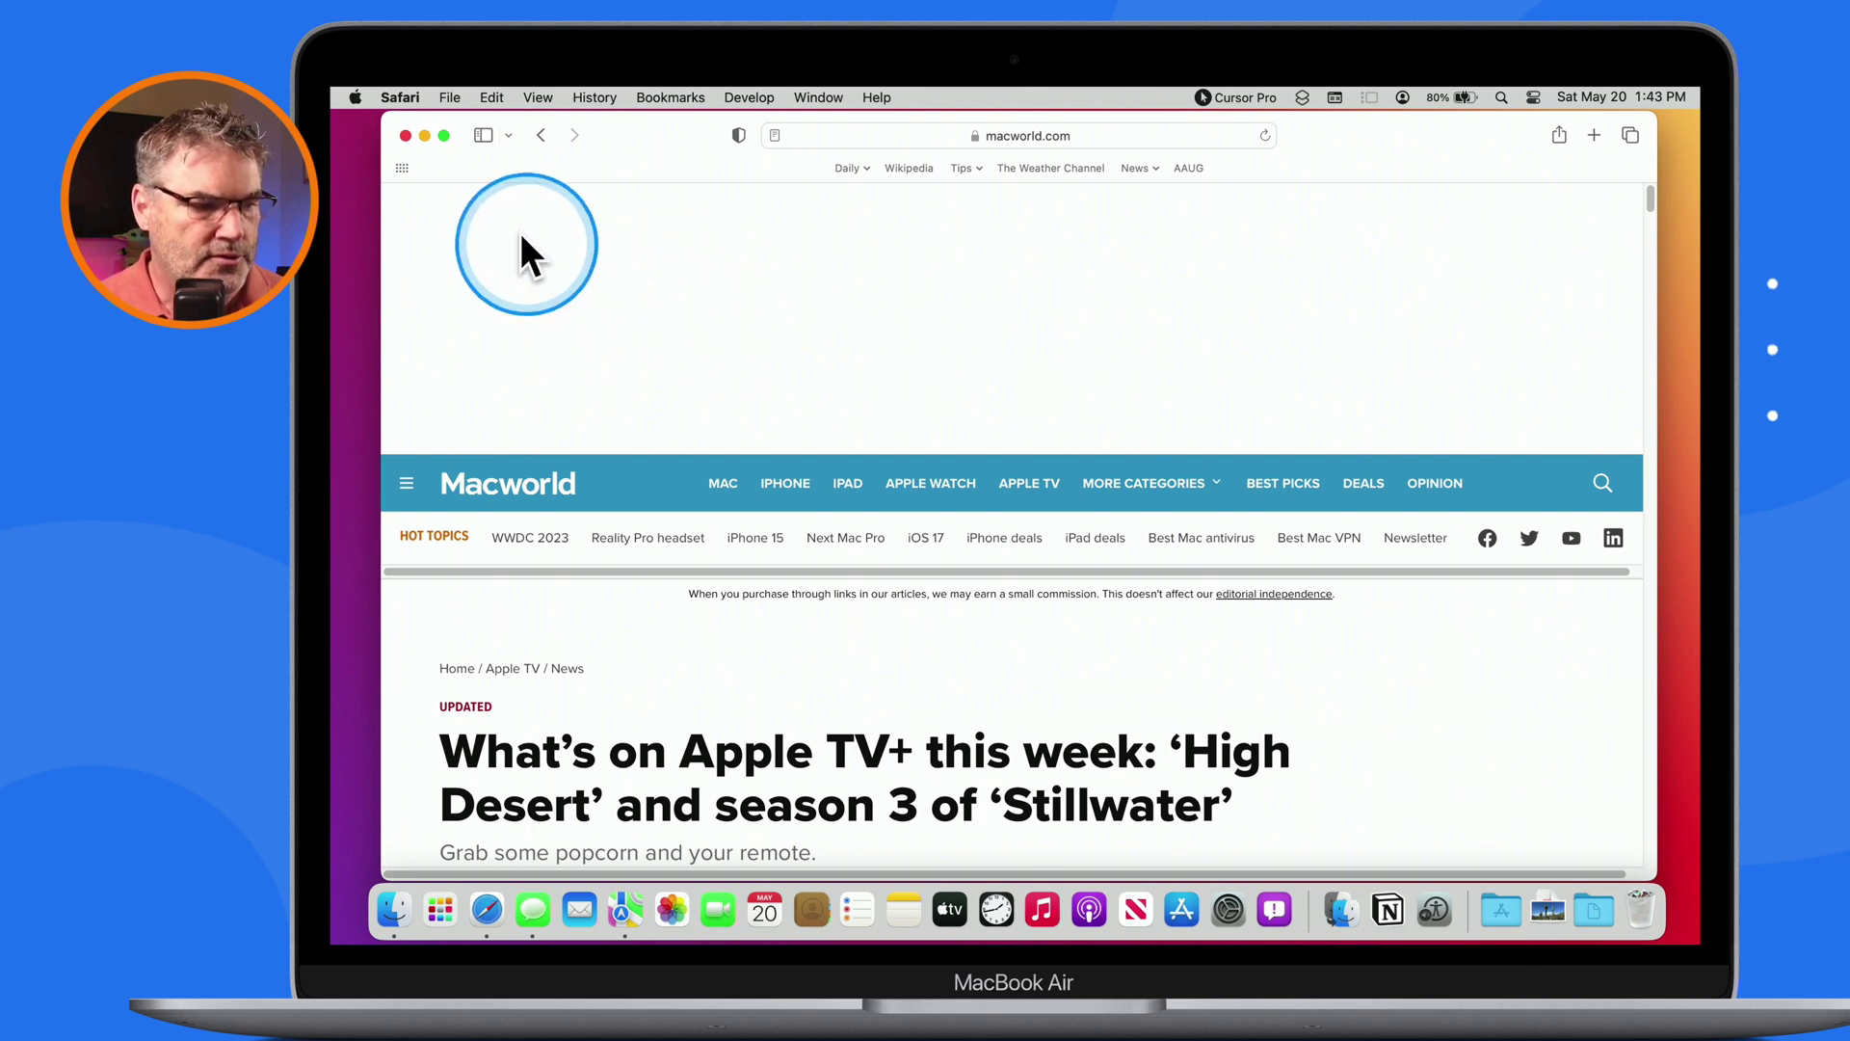
# Show the Reading List in the sidebar and open the saved "What's on Apple TV+ this week" article
pyautogui.click(484, 136)
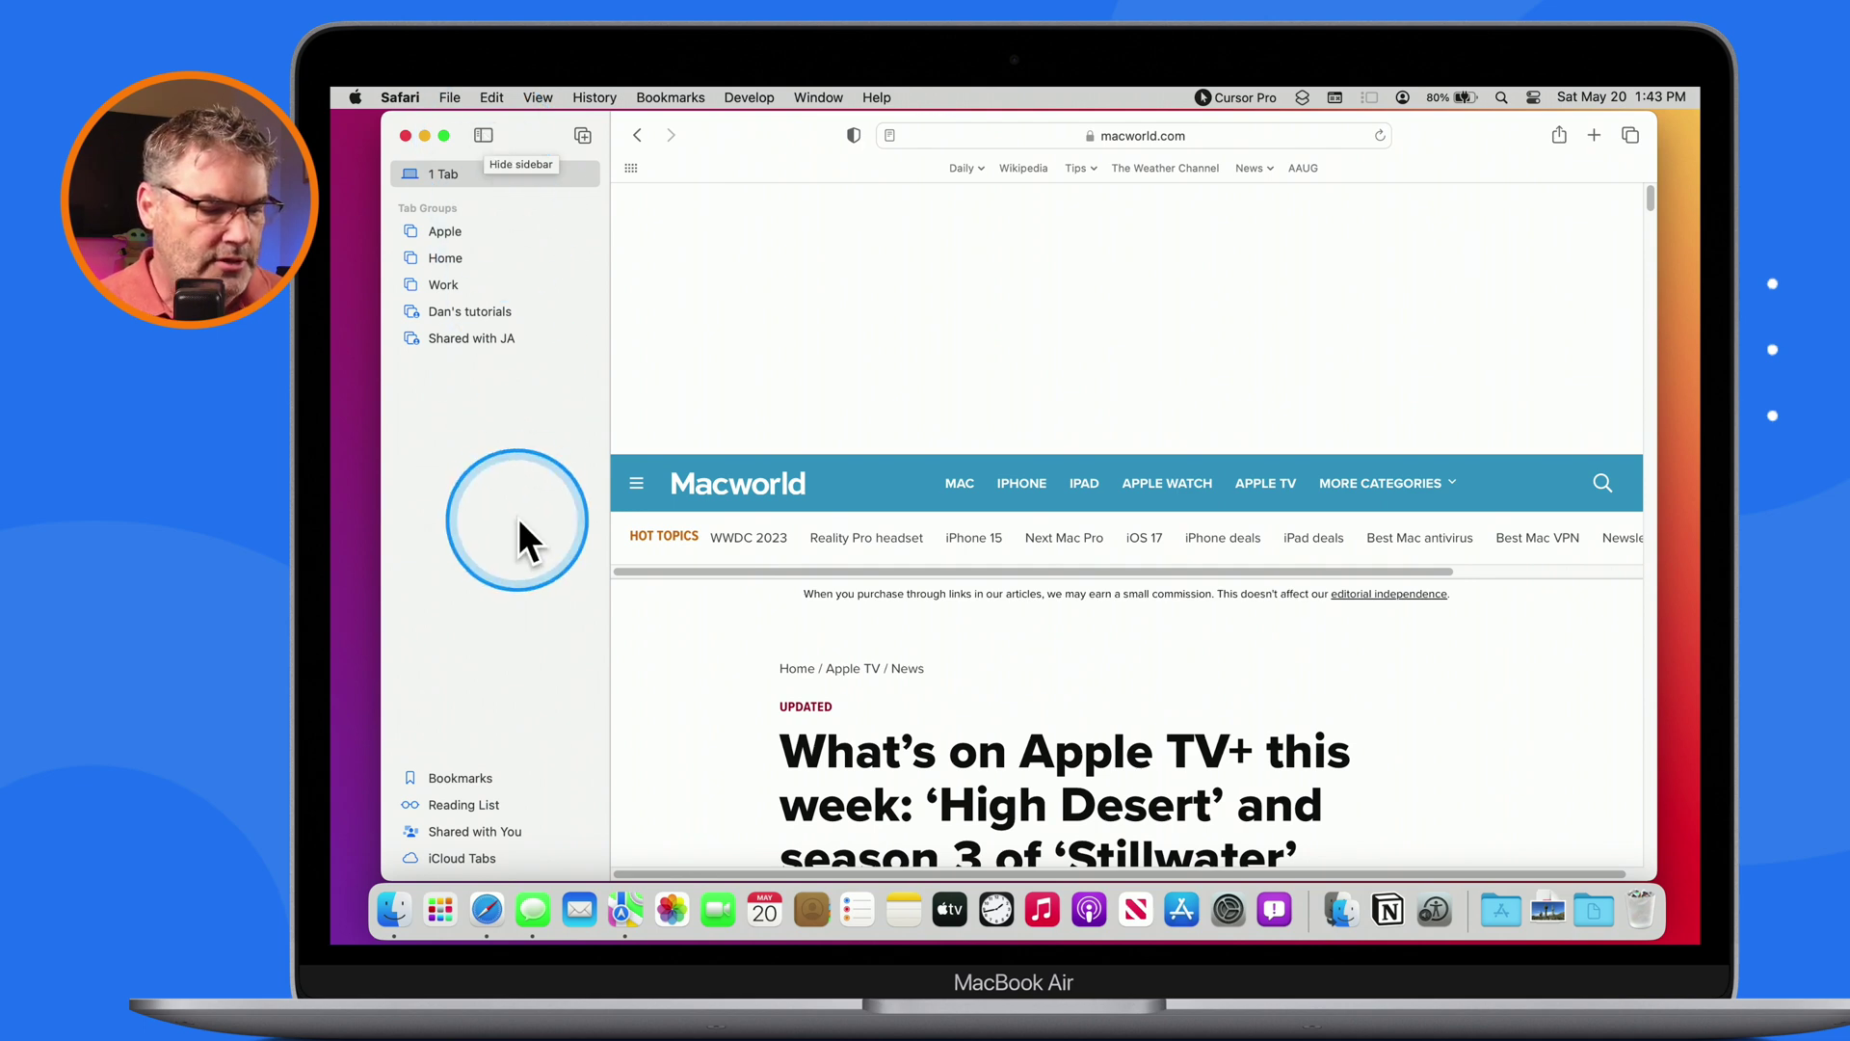
pyautogui.click(458, 804)
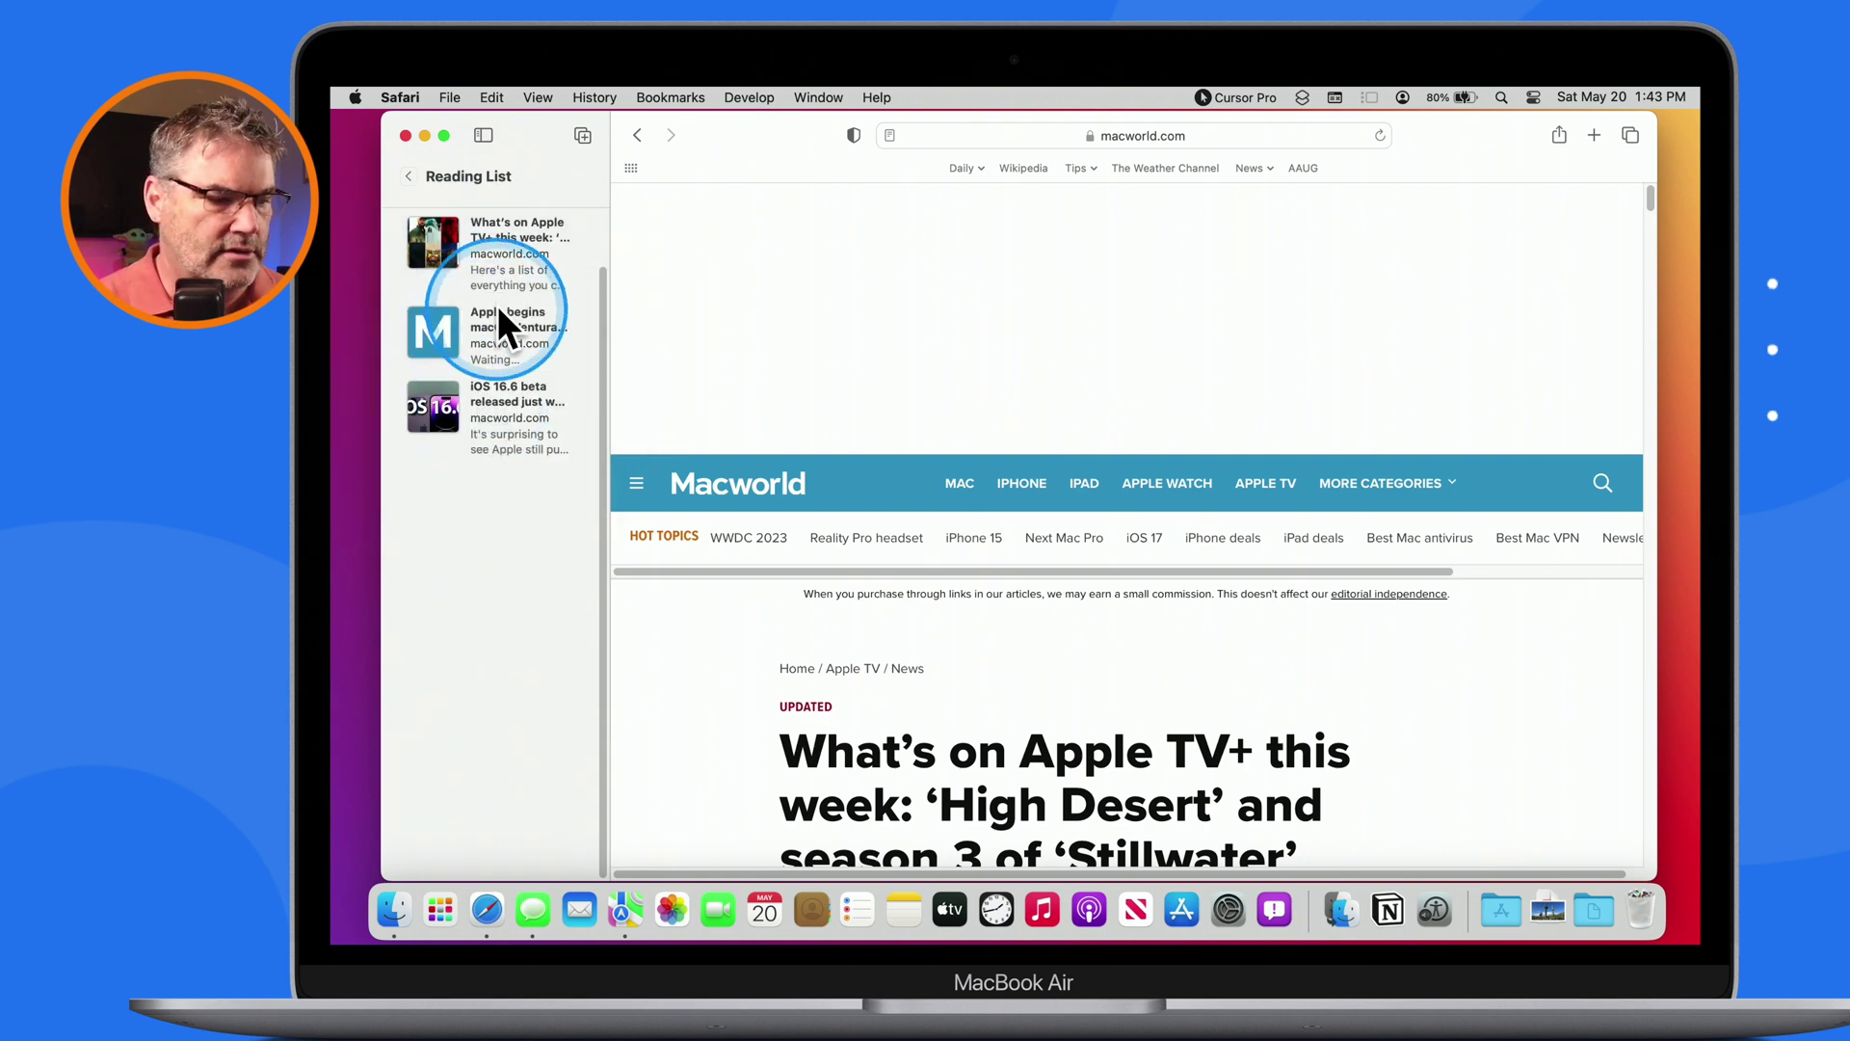
pyautogui.click(482, 253)
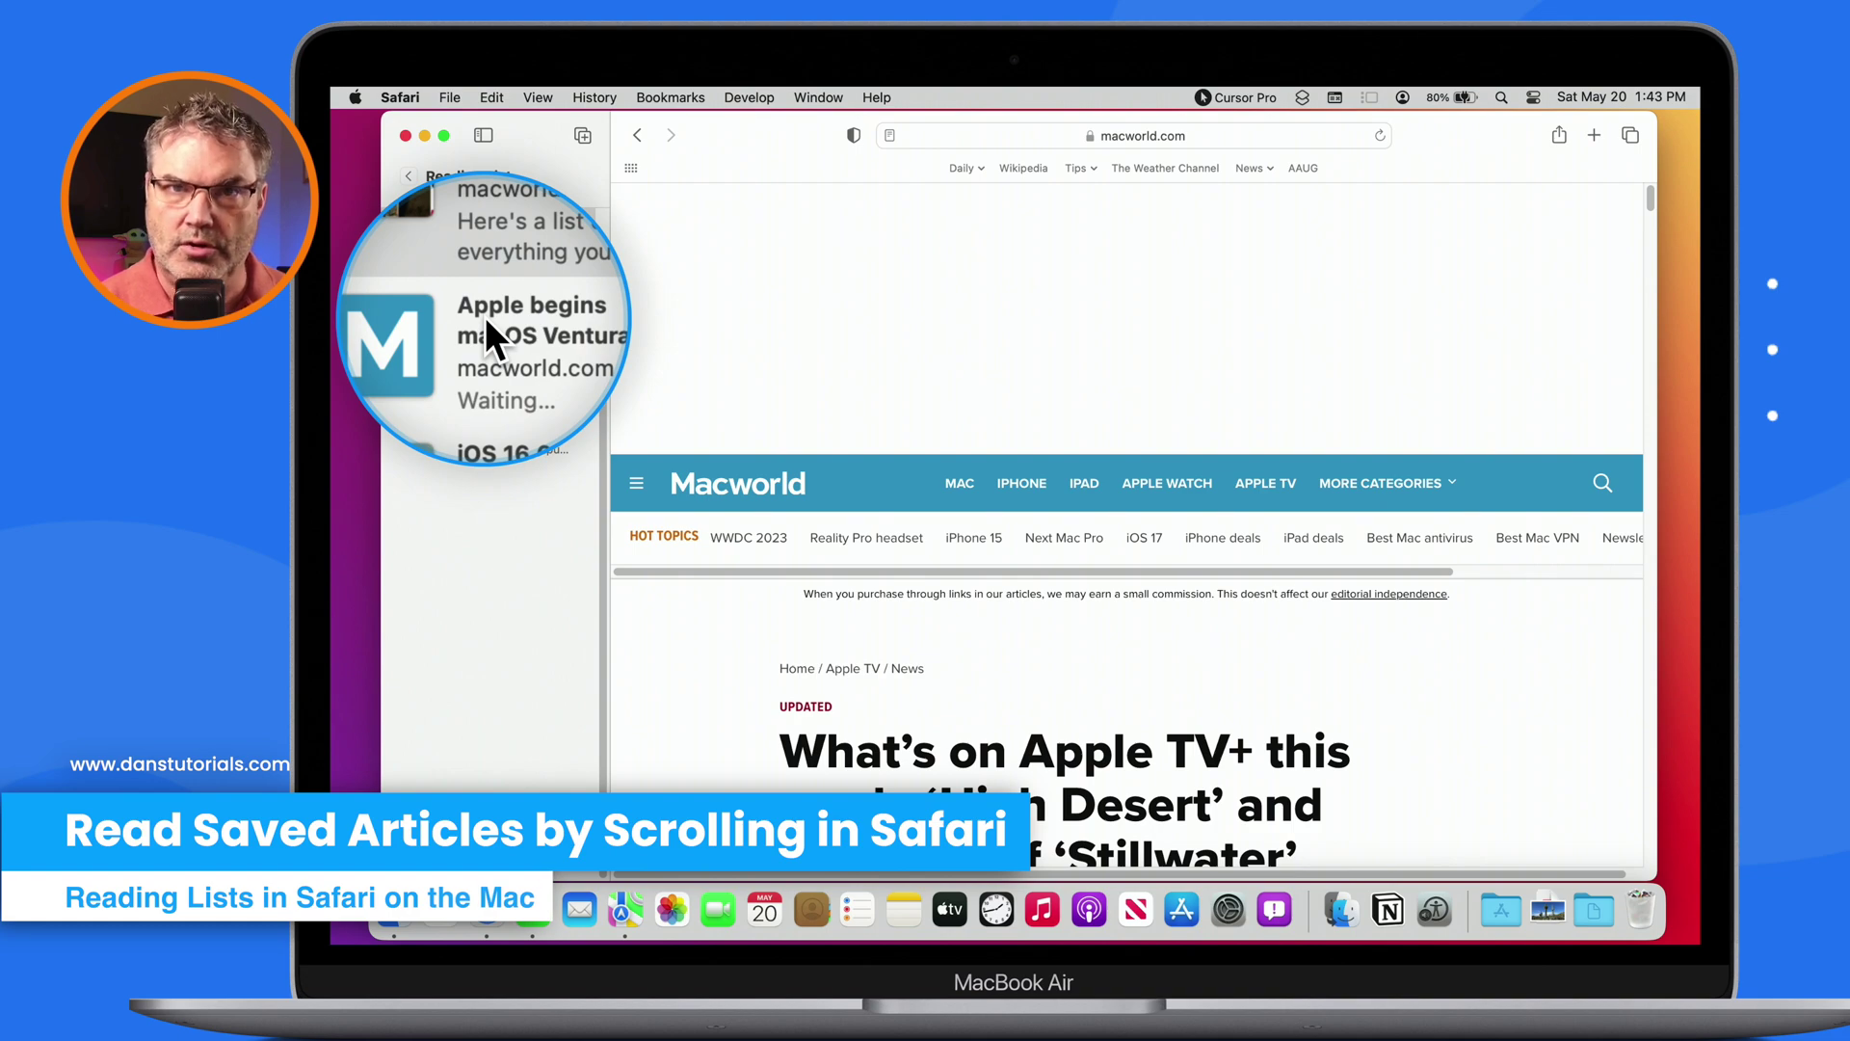
pyautogui.click(480, 253)
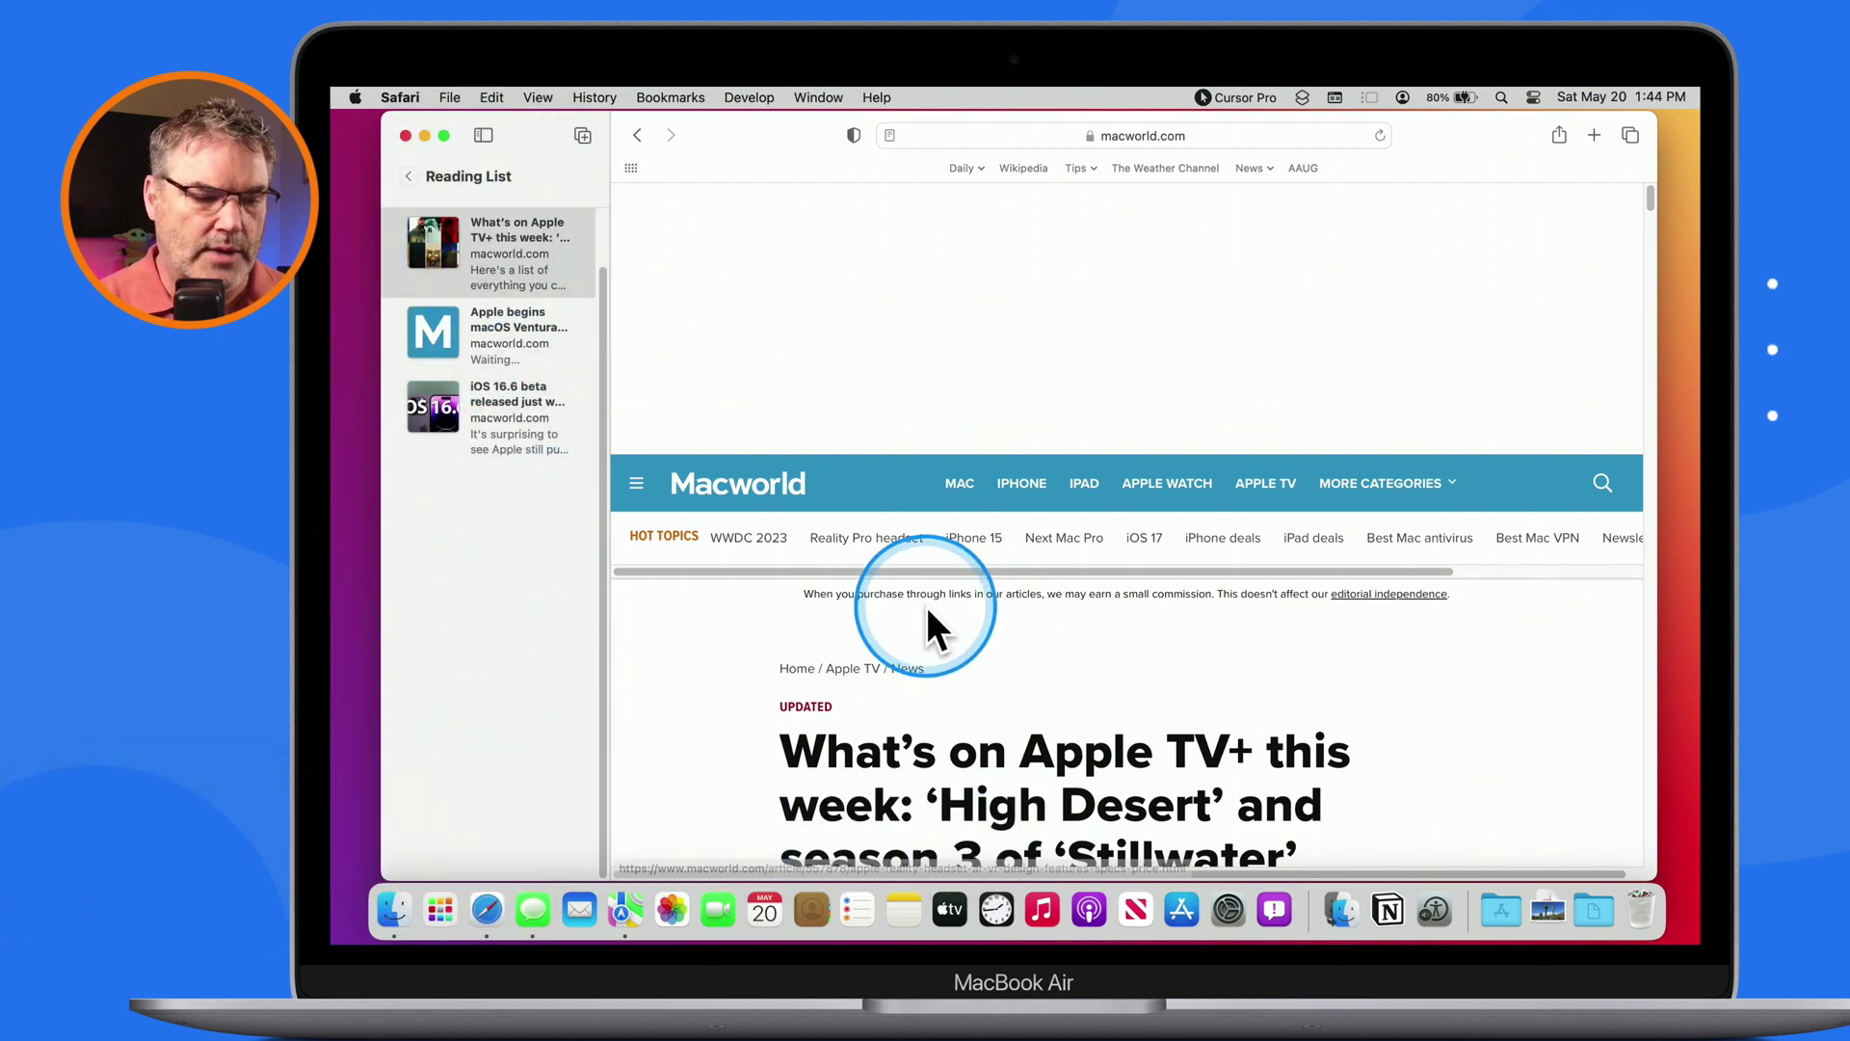
# Read the Apple TV+ article to its end, then continue through the saved macOS Ventura 13.5 article to the iOS 16.6 one
pyautogui.scroll(-15, 927, 612)
pyautogui.scroll(-20, 927, 617)
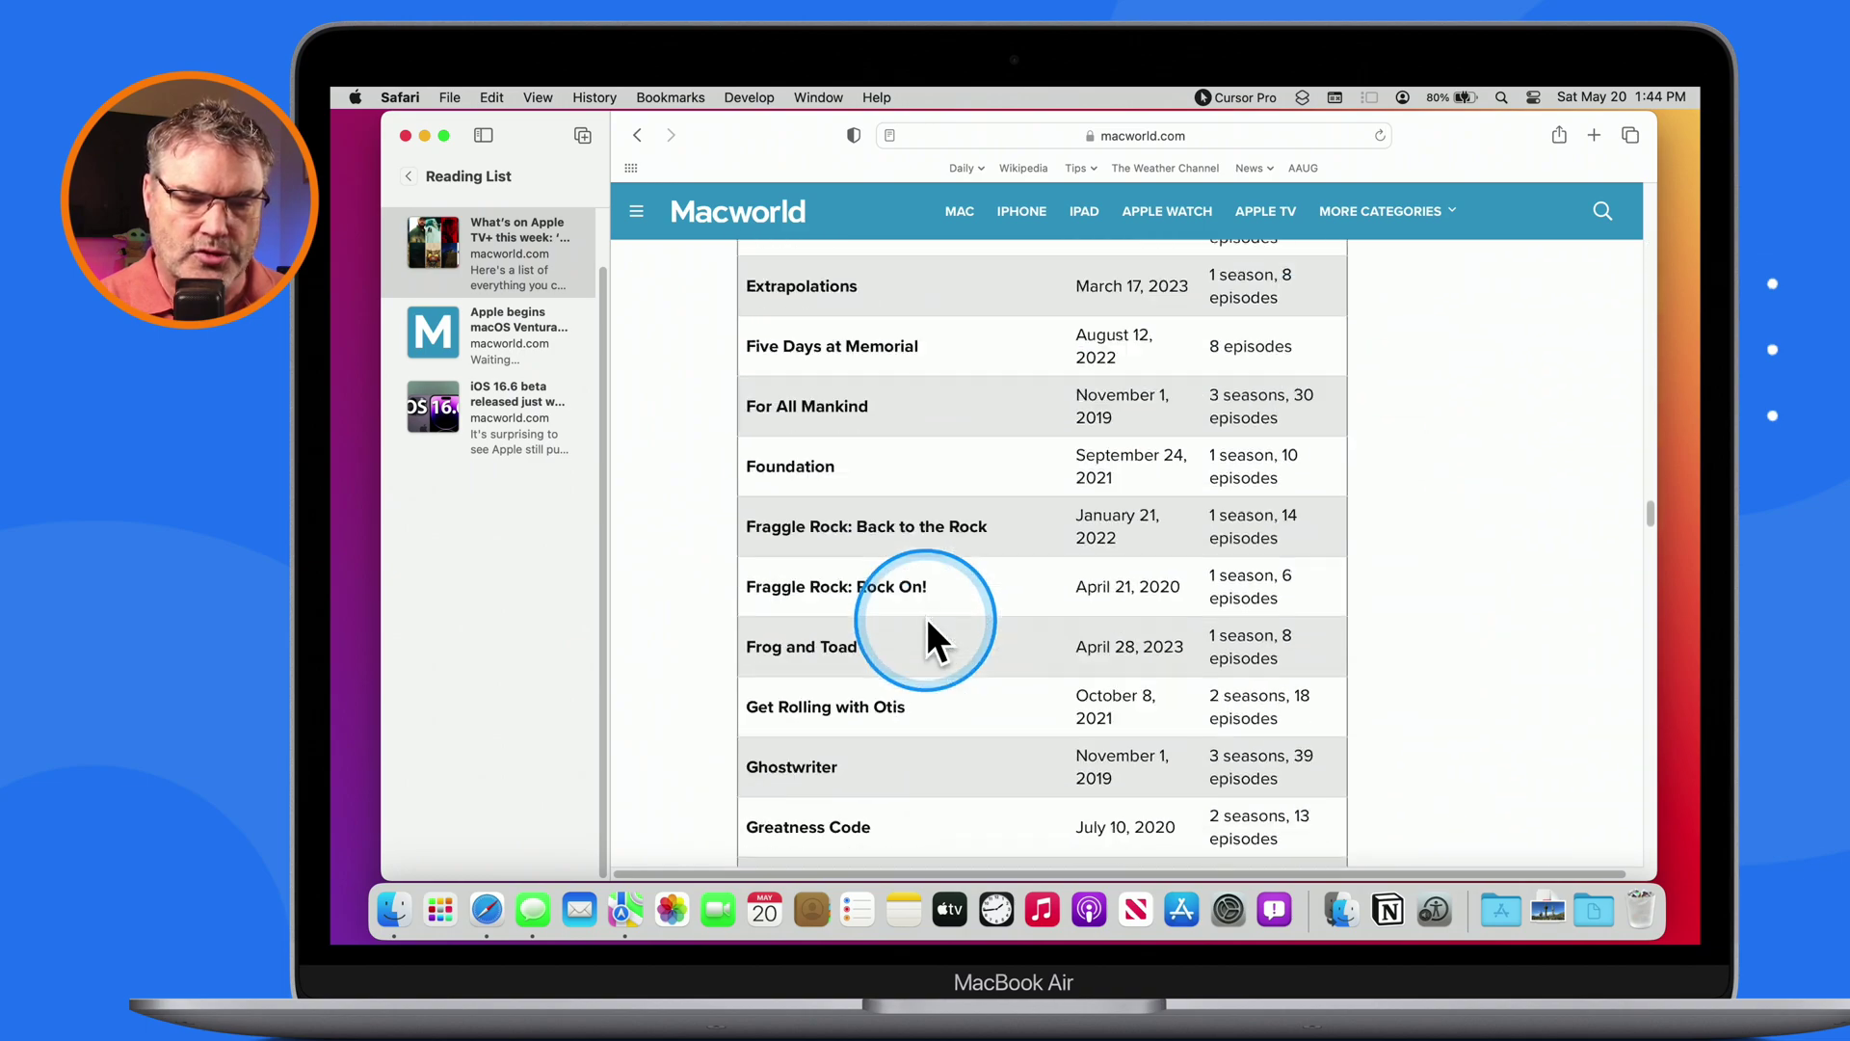
pyautogui.scroll(-20, 927, 629)
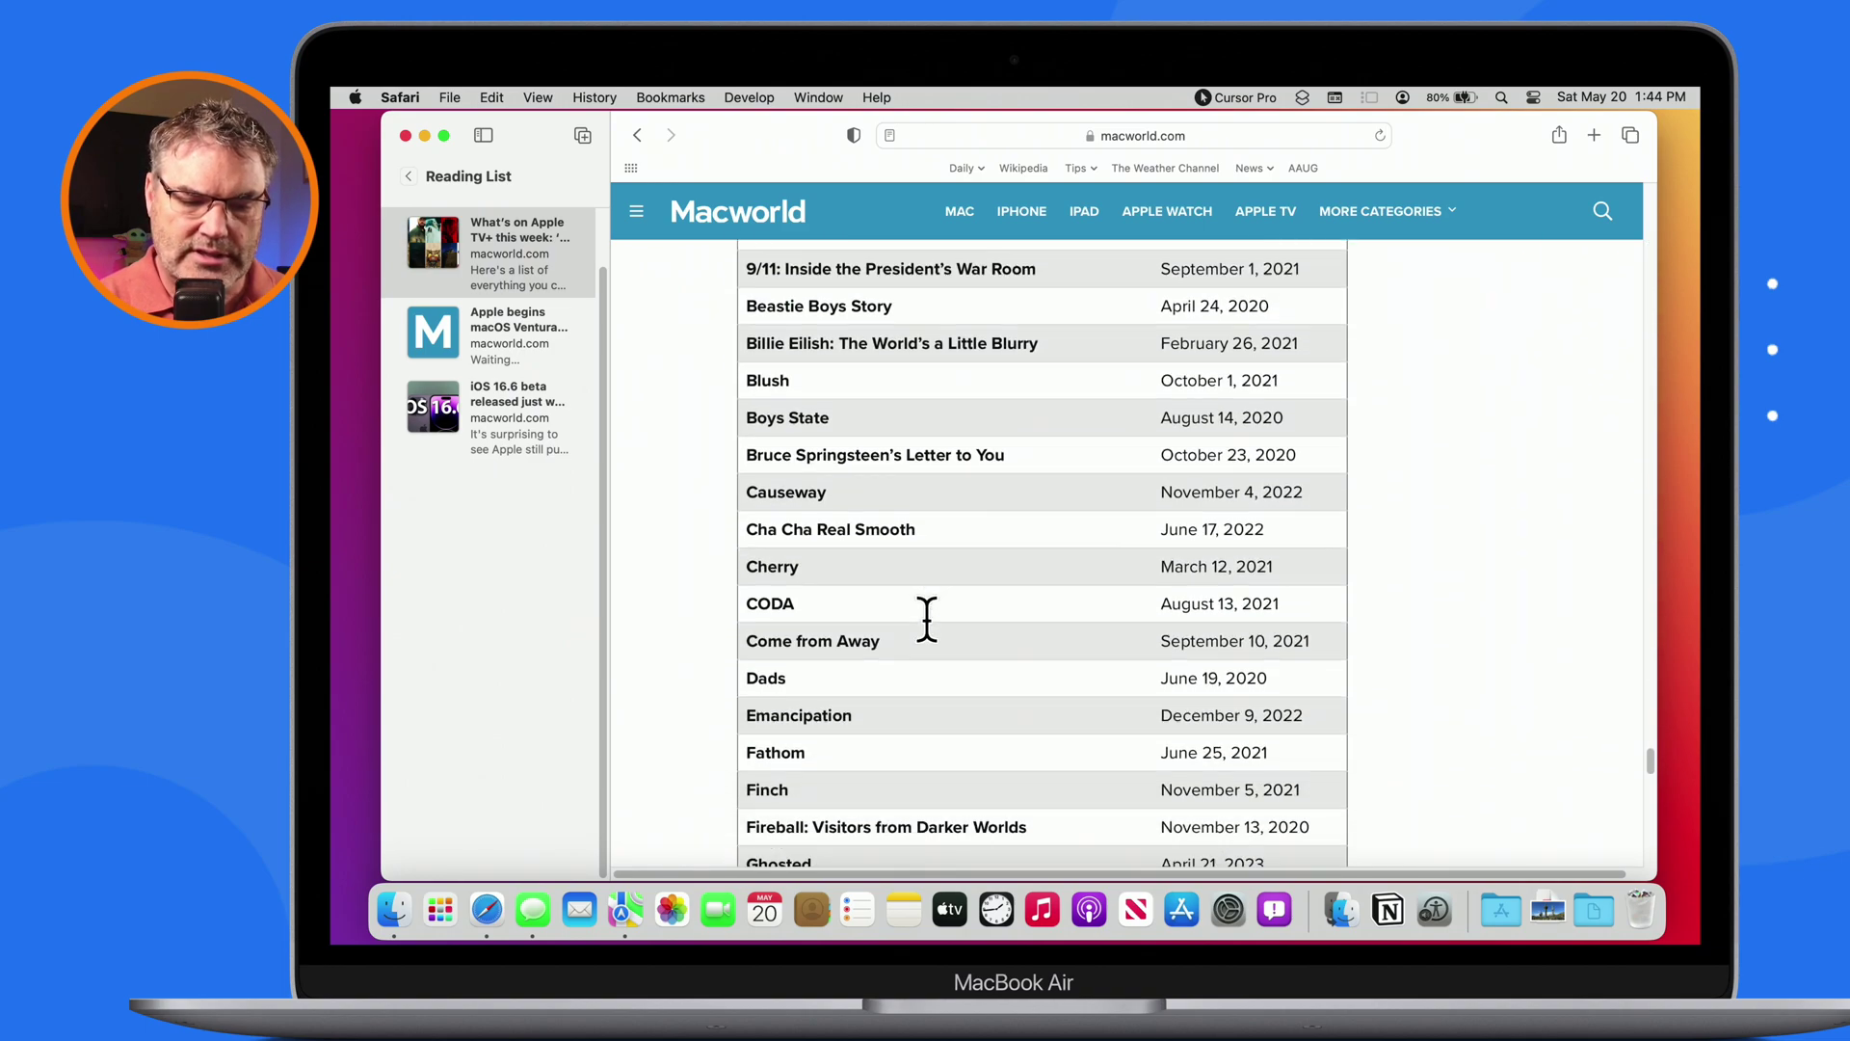
pyautogui.scroll(-10, 927, 616)
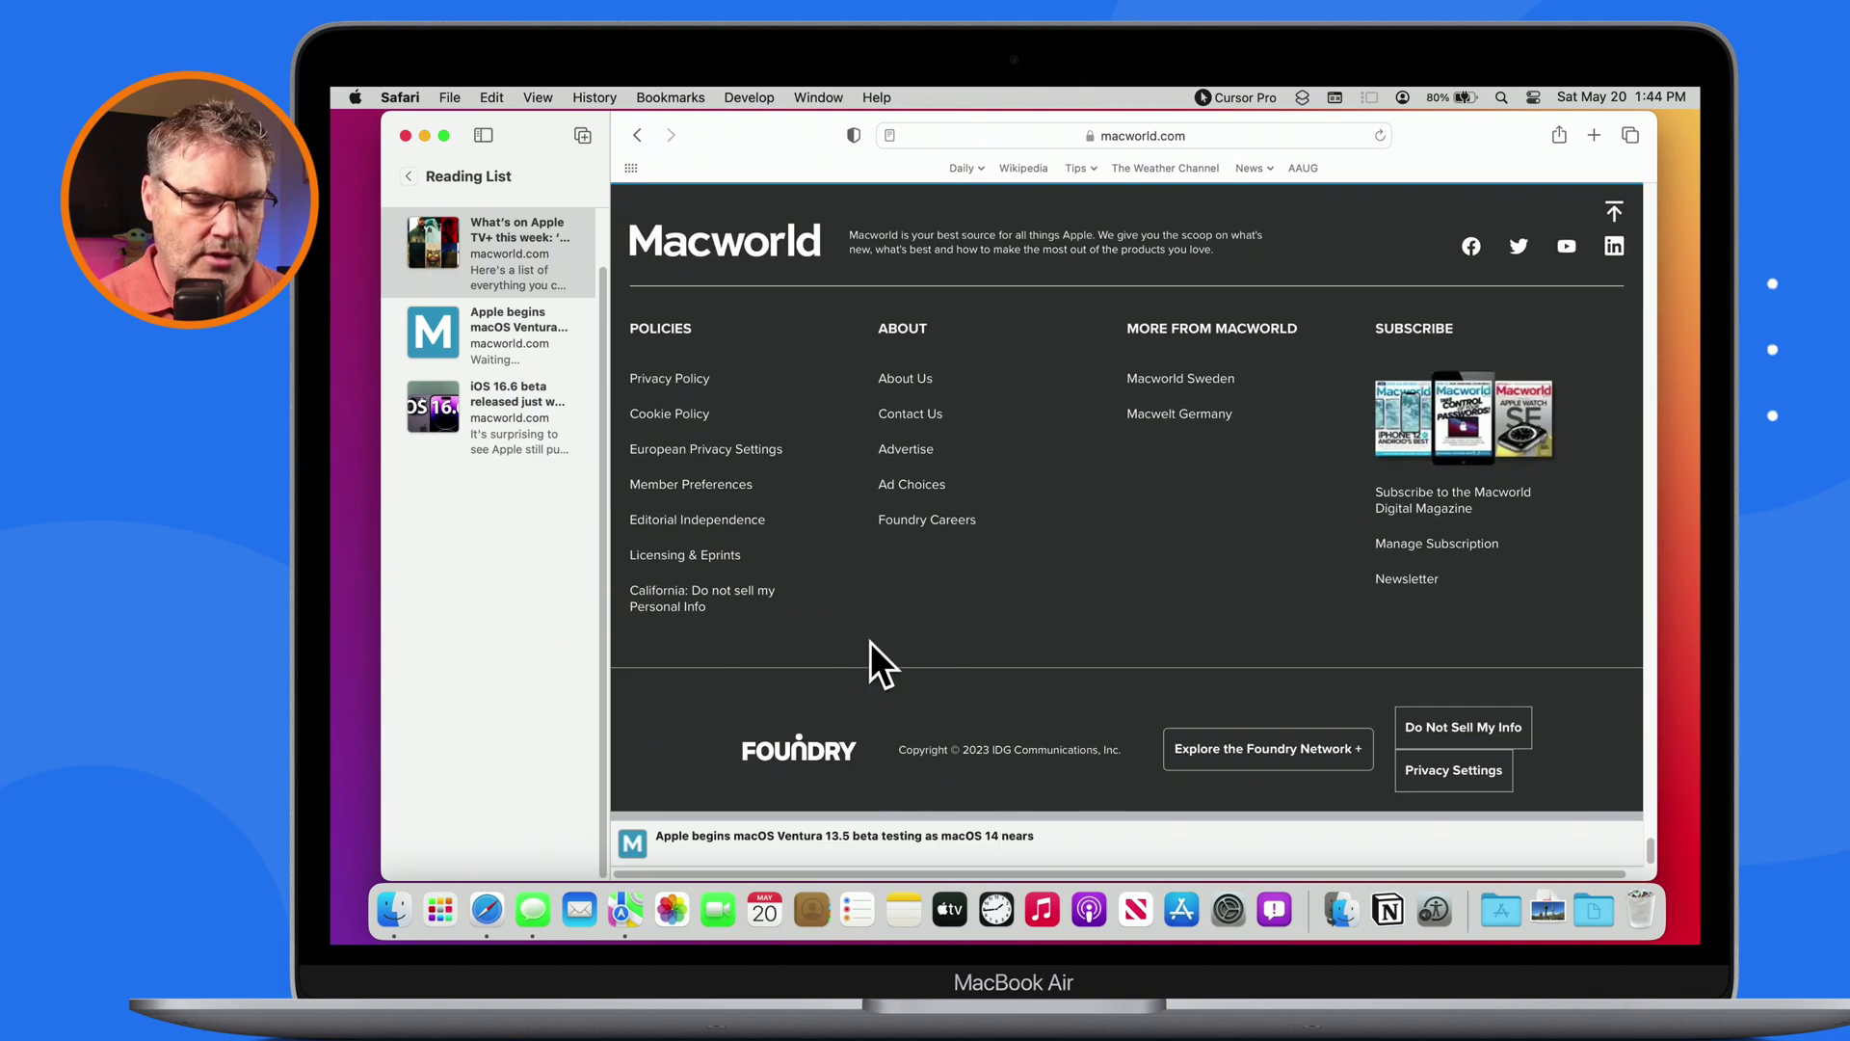
pyautogui.click(746, 834)
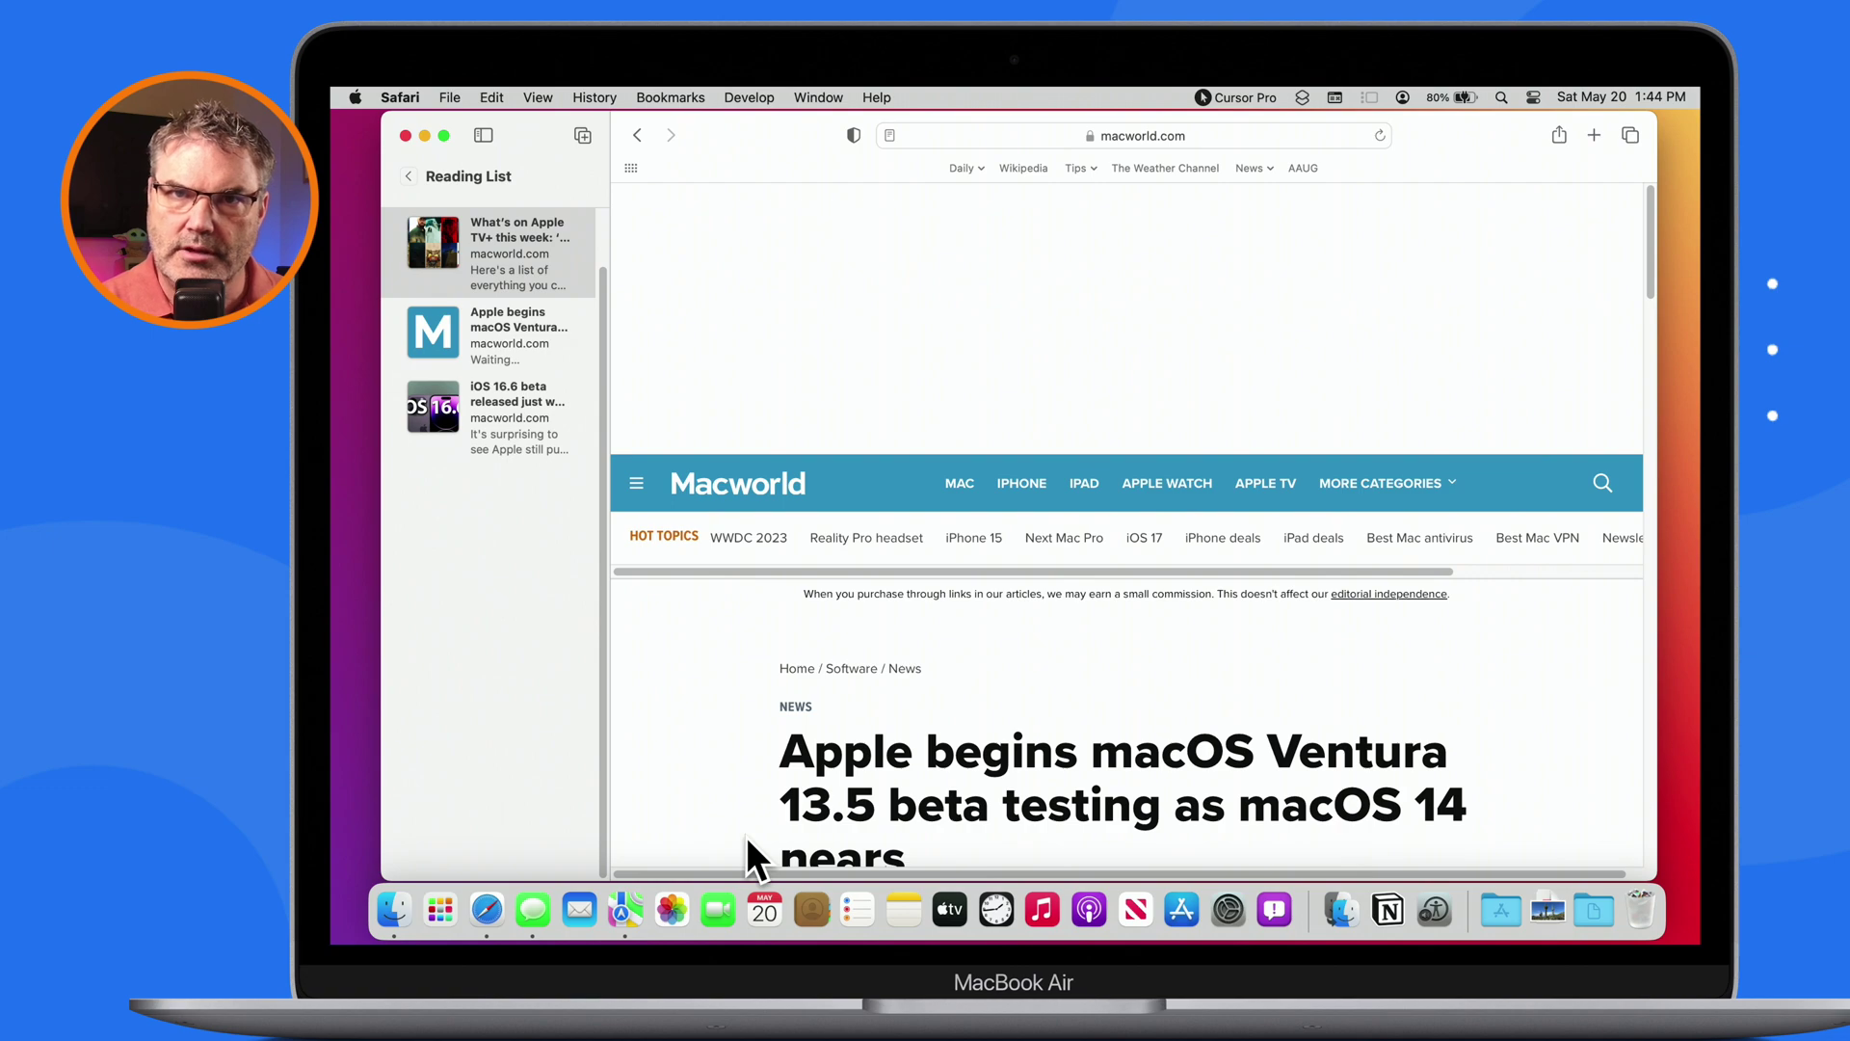
pyautogui.scroll(-20, 748, 840)
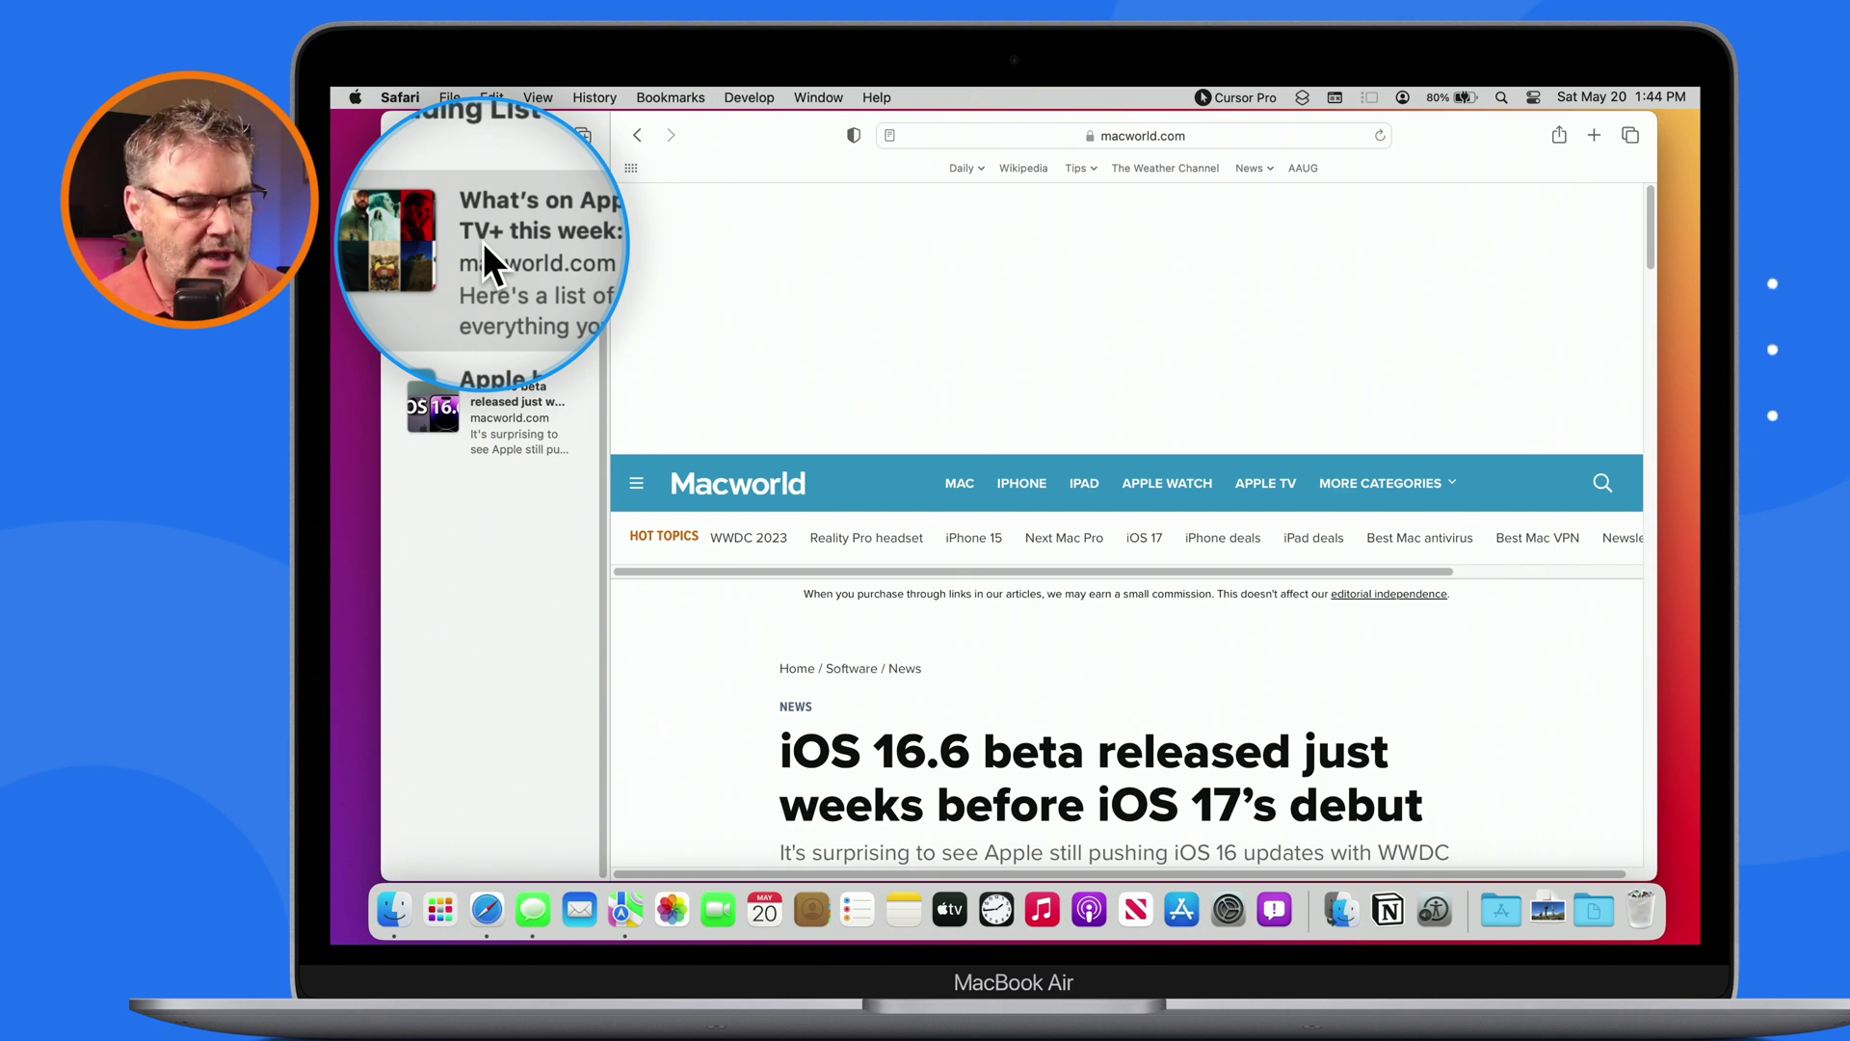
# Quit Safari and reopen it
pyautogui.press('super+h')
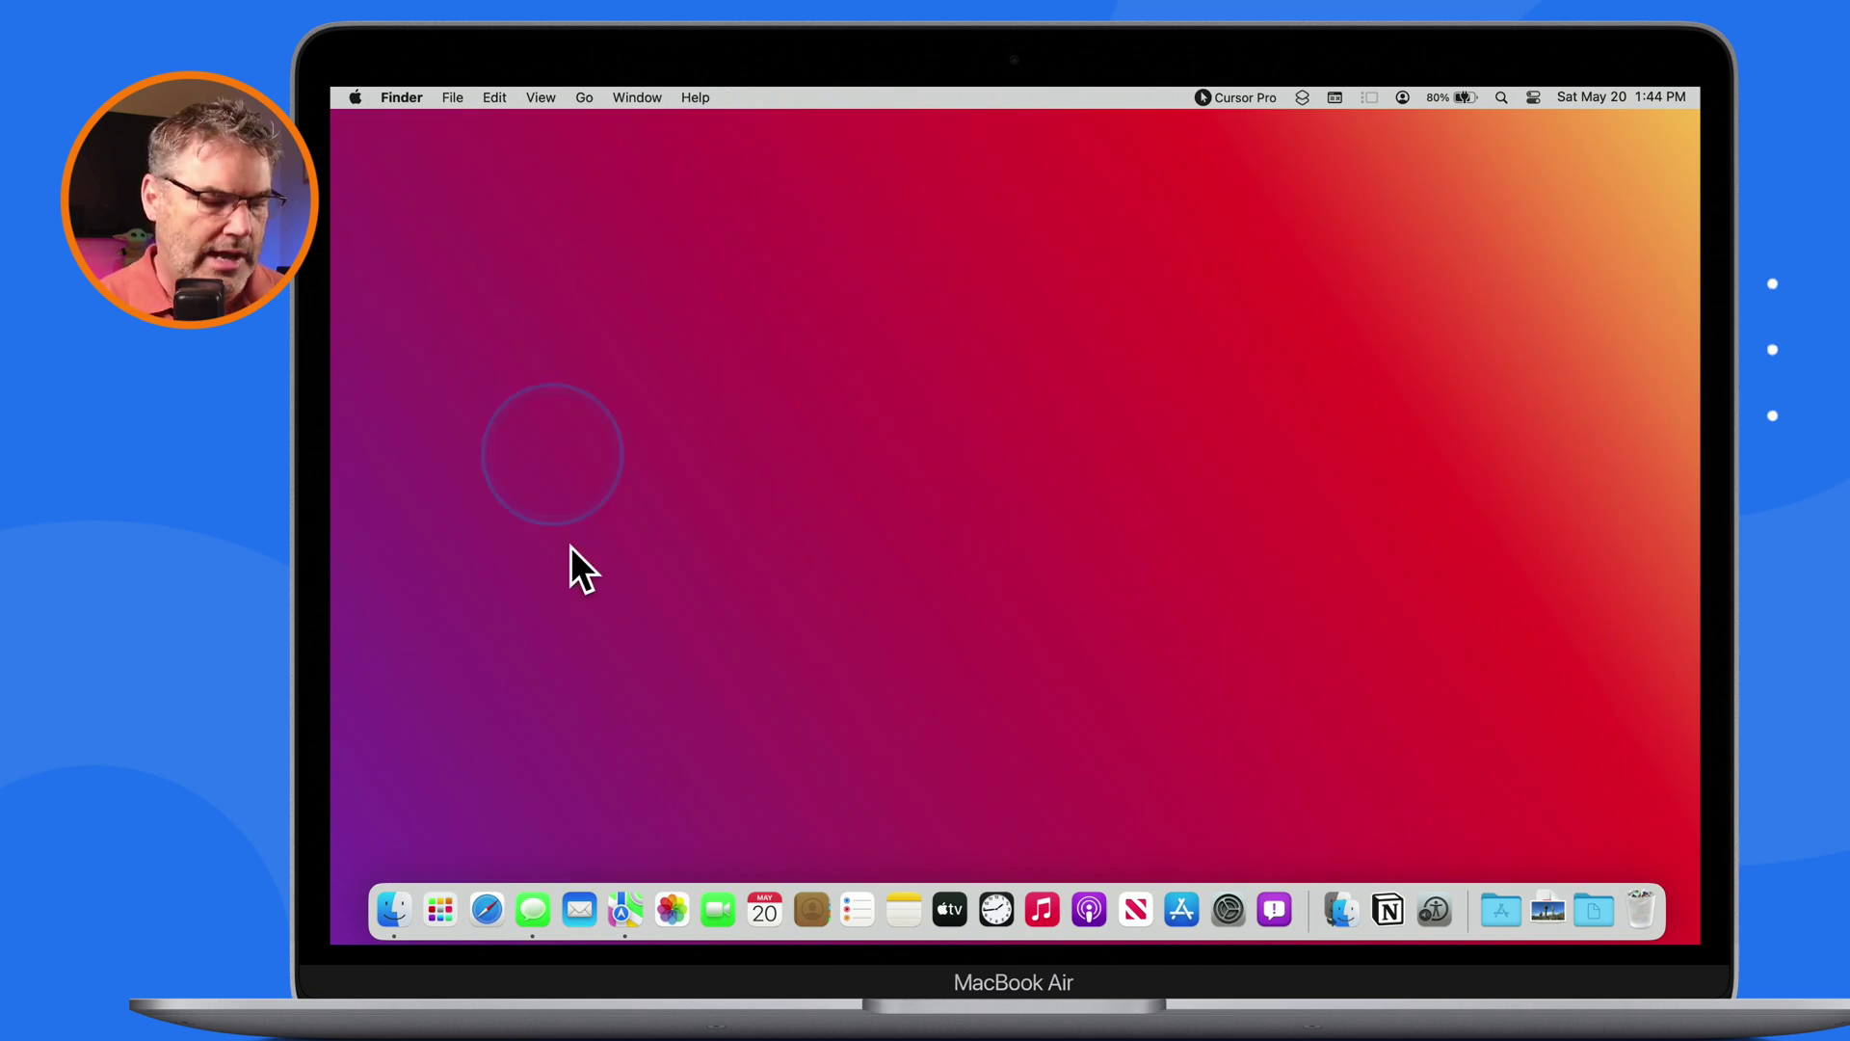
pyautogui.click(481, 896)
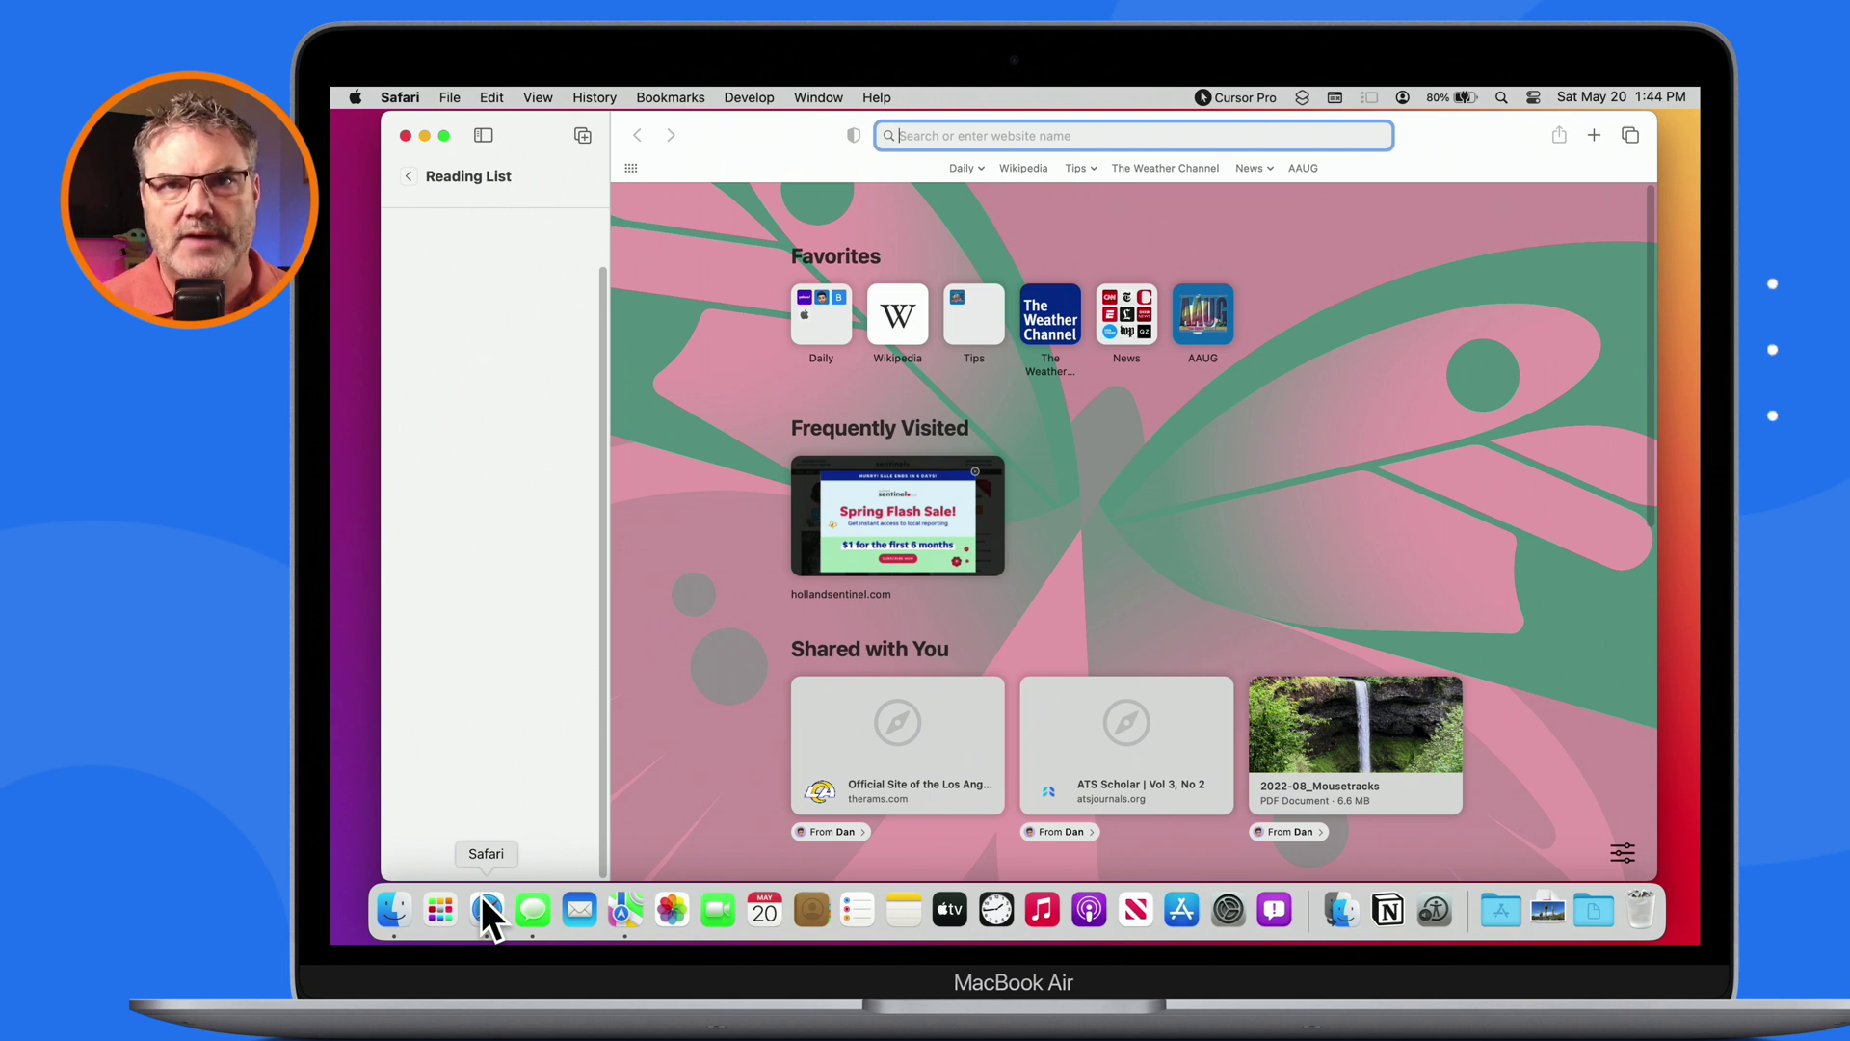
pyautogui.click(482, 907)
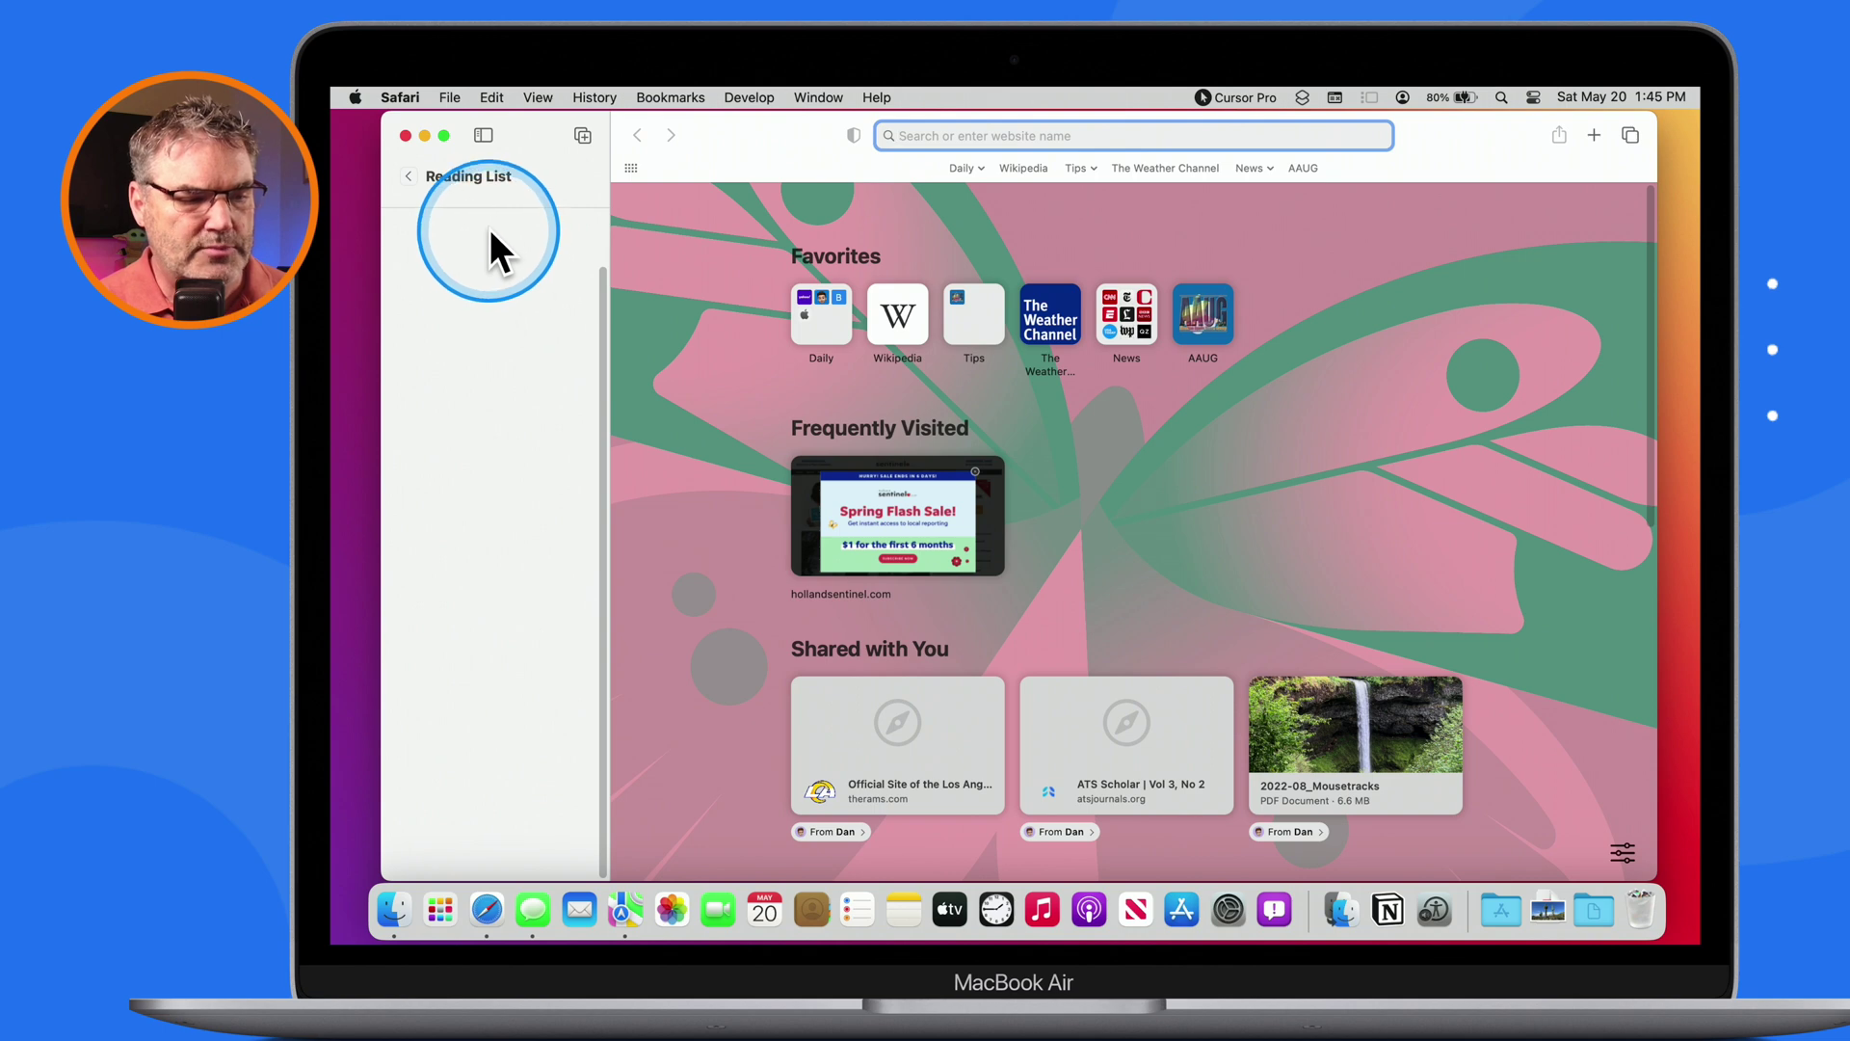
# Switch the Reading List from showing only unread articles to showing all saved articles
pyautogui.scroll(1, 488, 228)
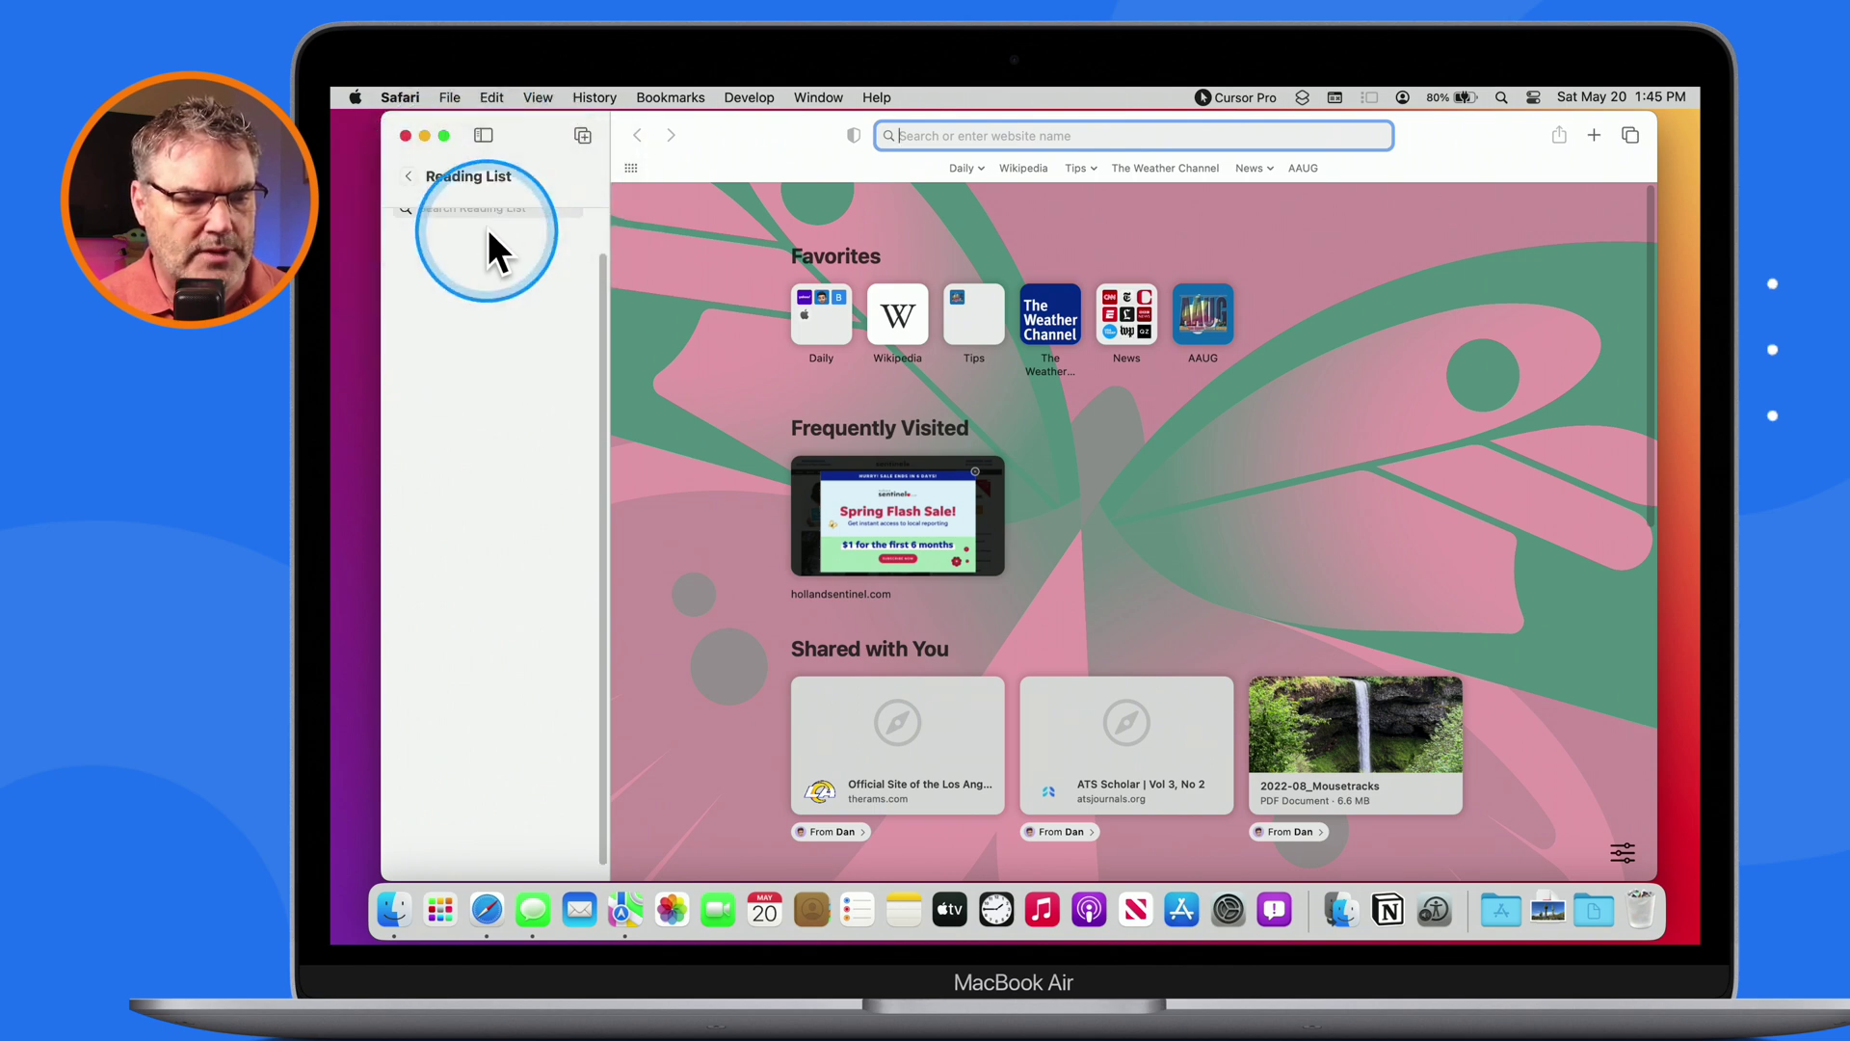
pyautogui.click(525, 226)
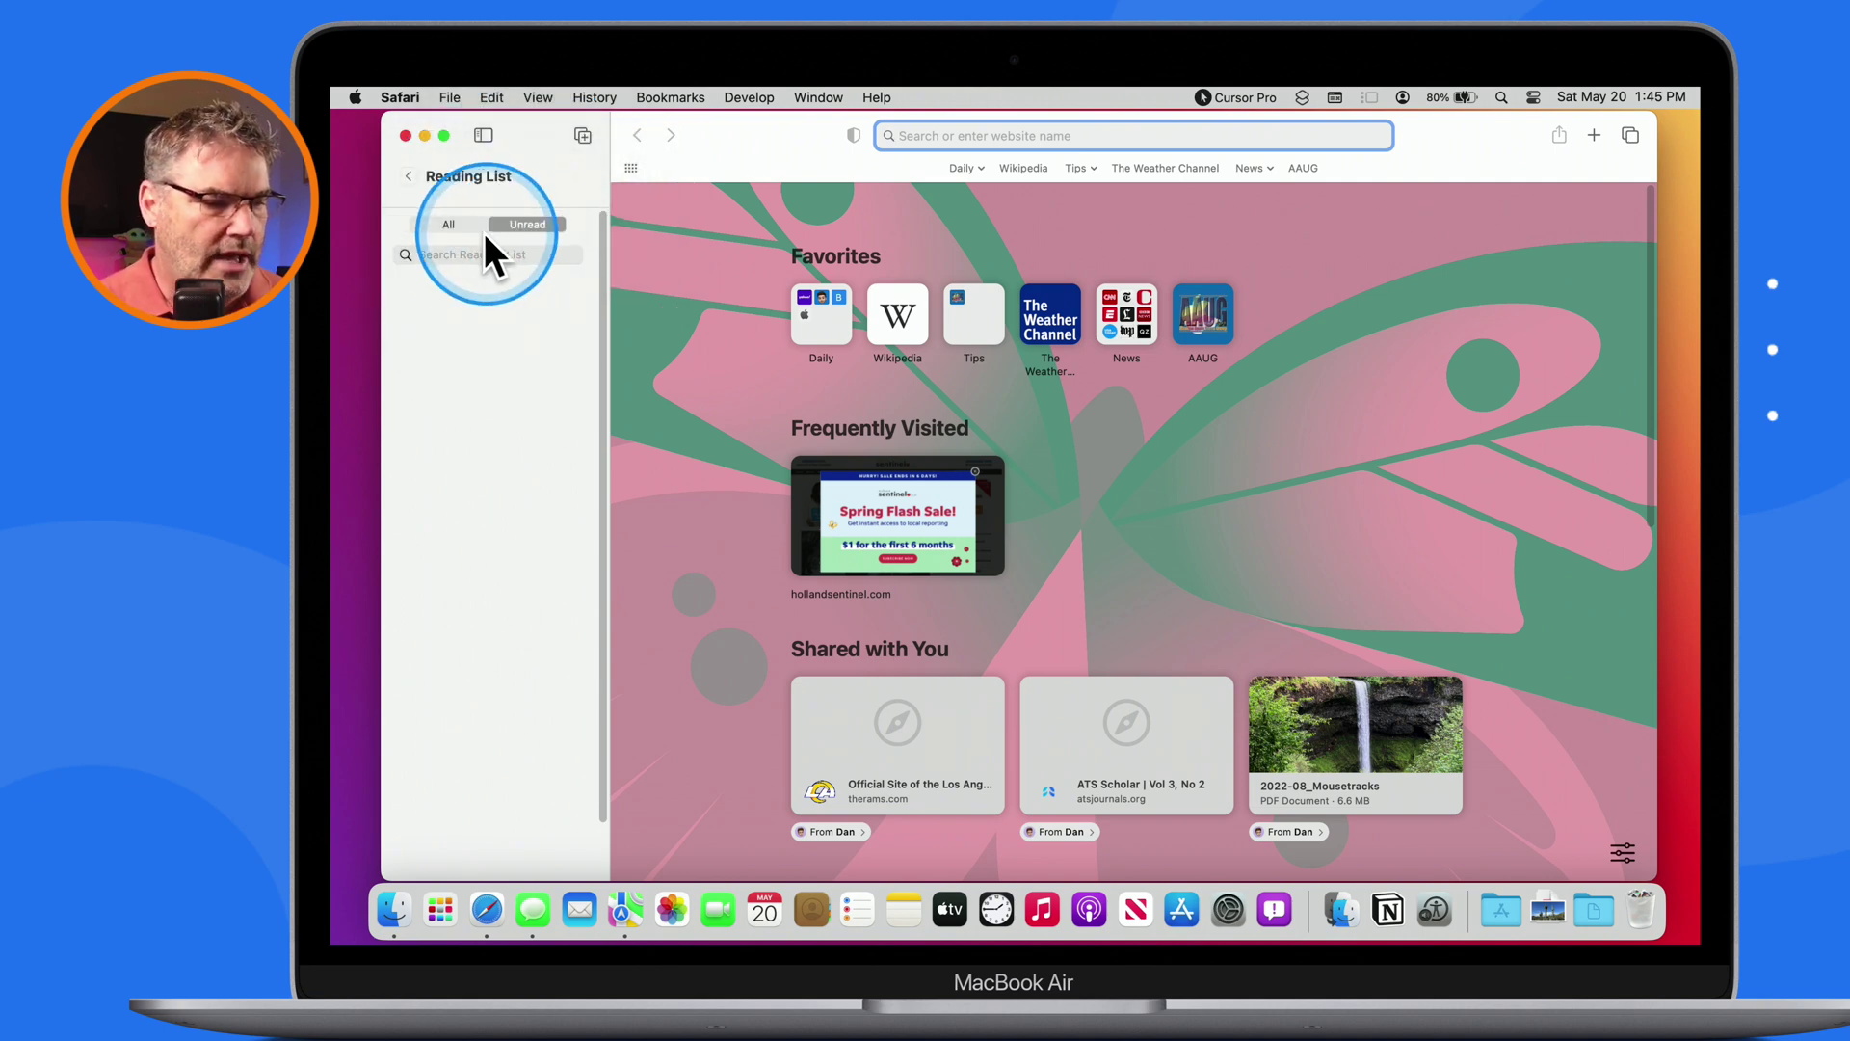
pyautogui.click(446, 215)
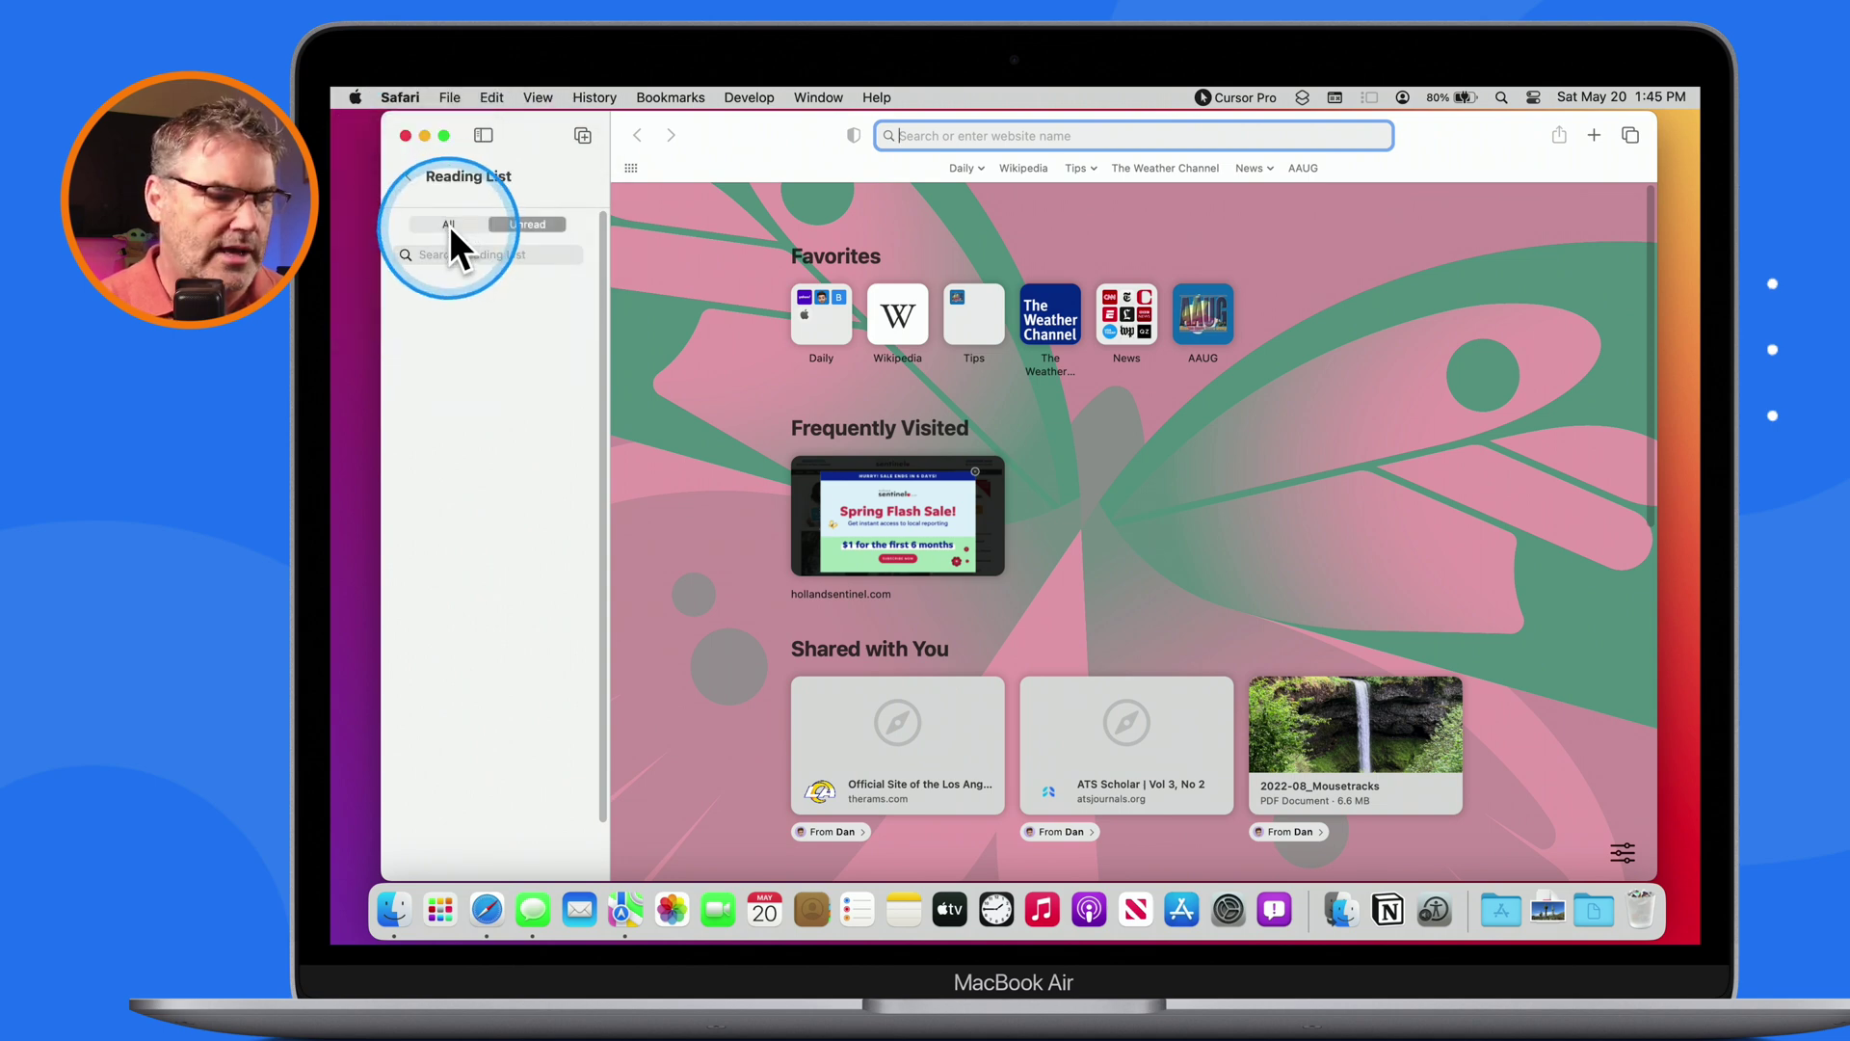
pyautogui.click(487, 294)
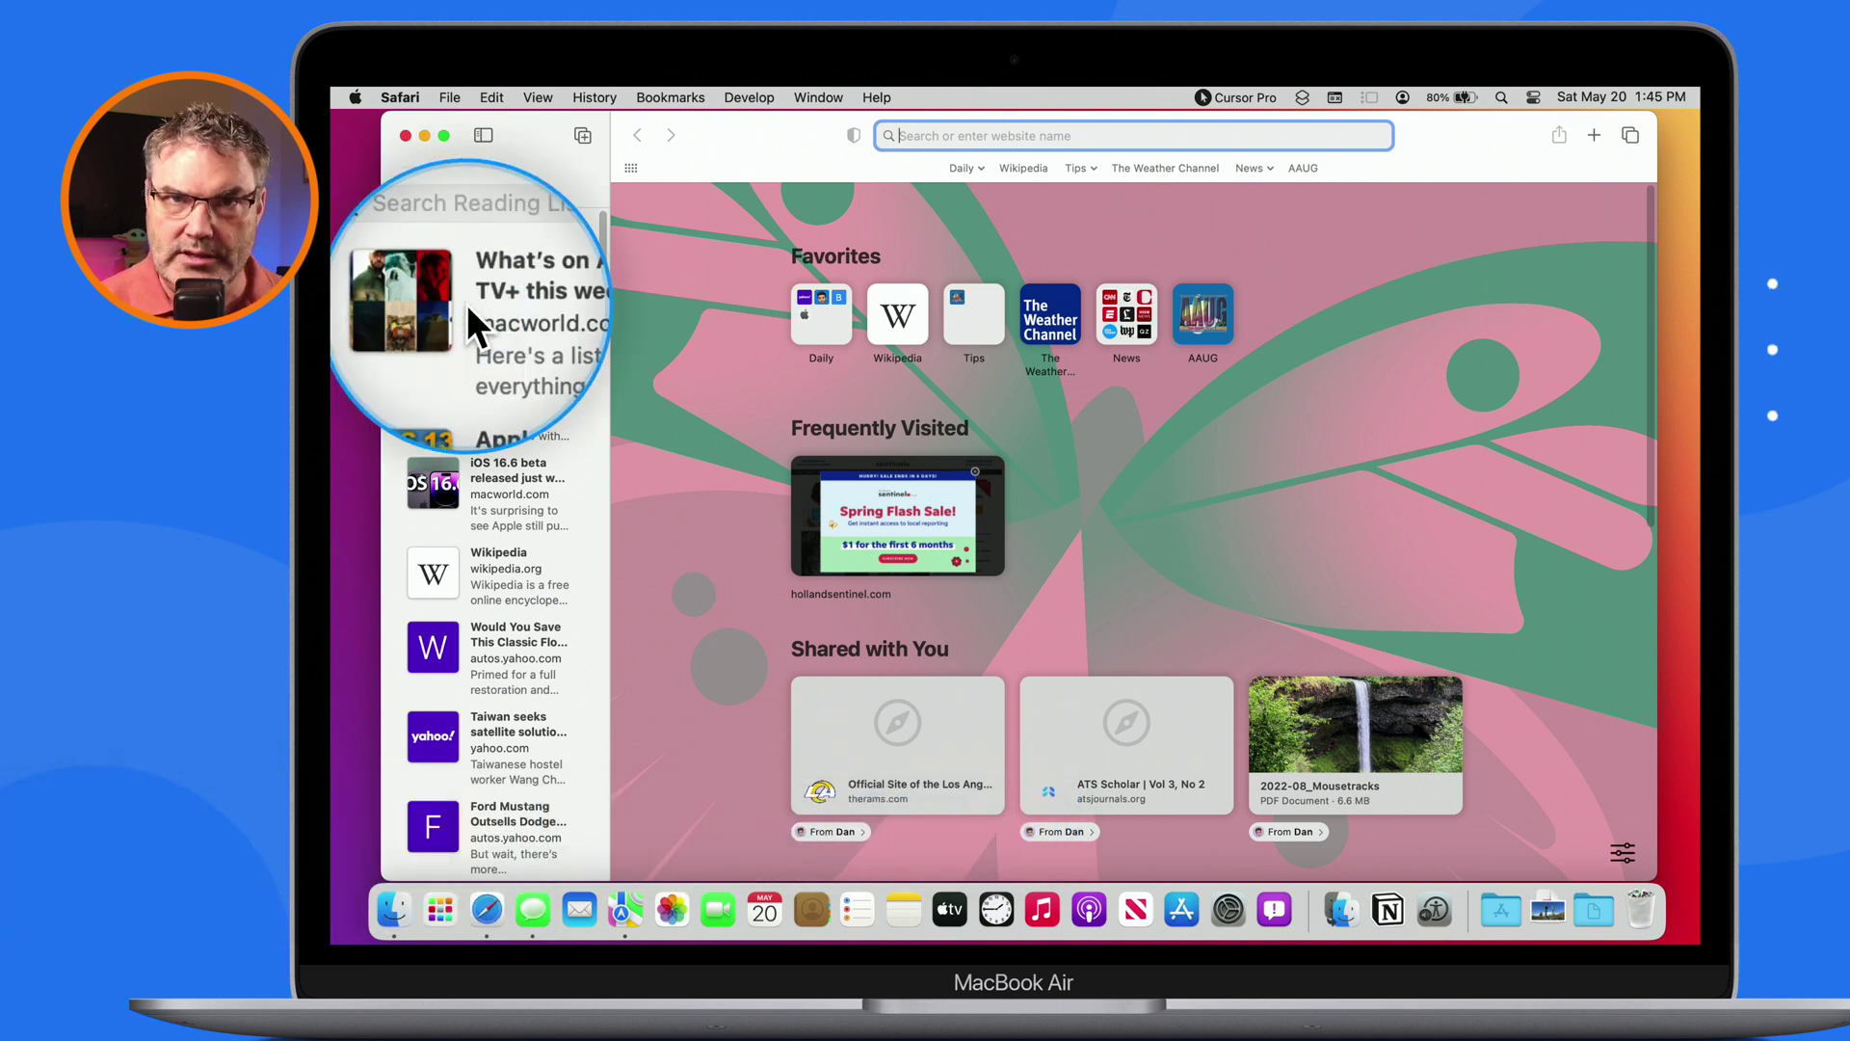
# Mark the Apple TV+, macOS Ventura and iOS 16.6 articles as unread and filter the Reading List to unread articles
pyautogui.hscroll(5, 467, 305)
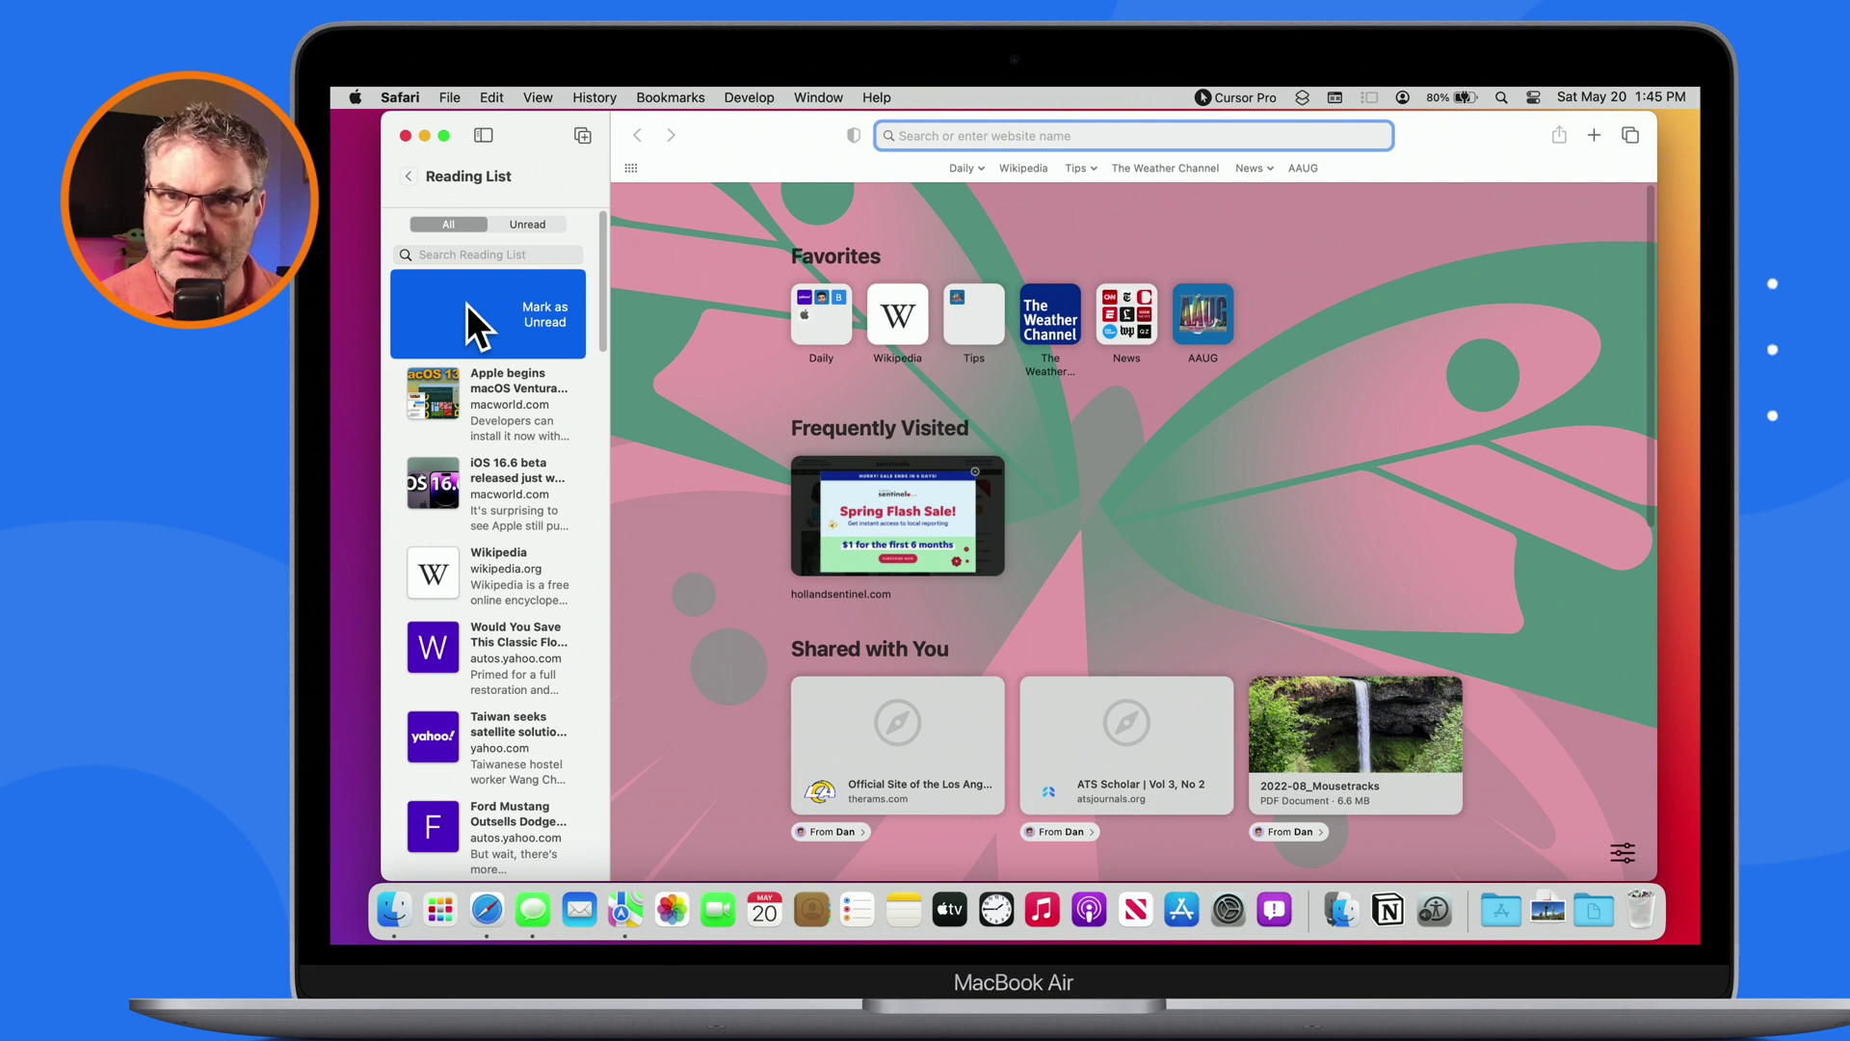
pyautogui.hscroll(-5, 467, 304)
pyautogui.hscroll(5, 444, 382)
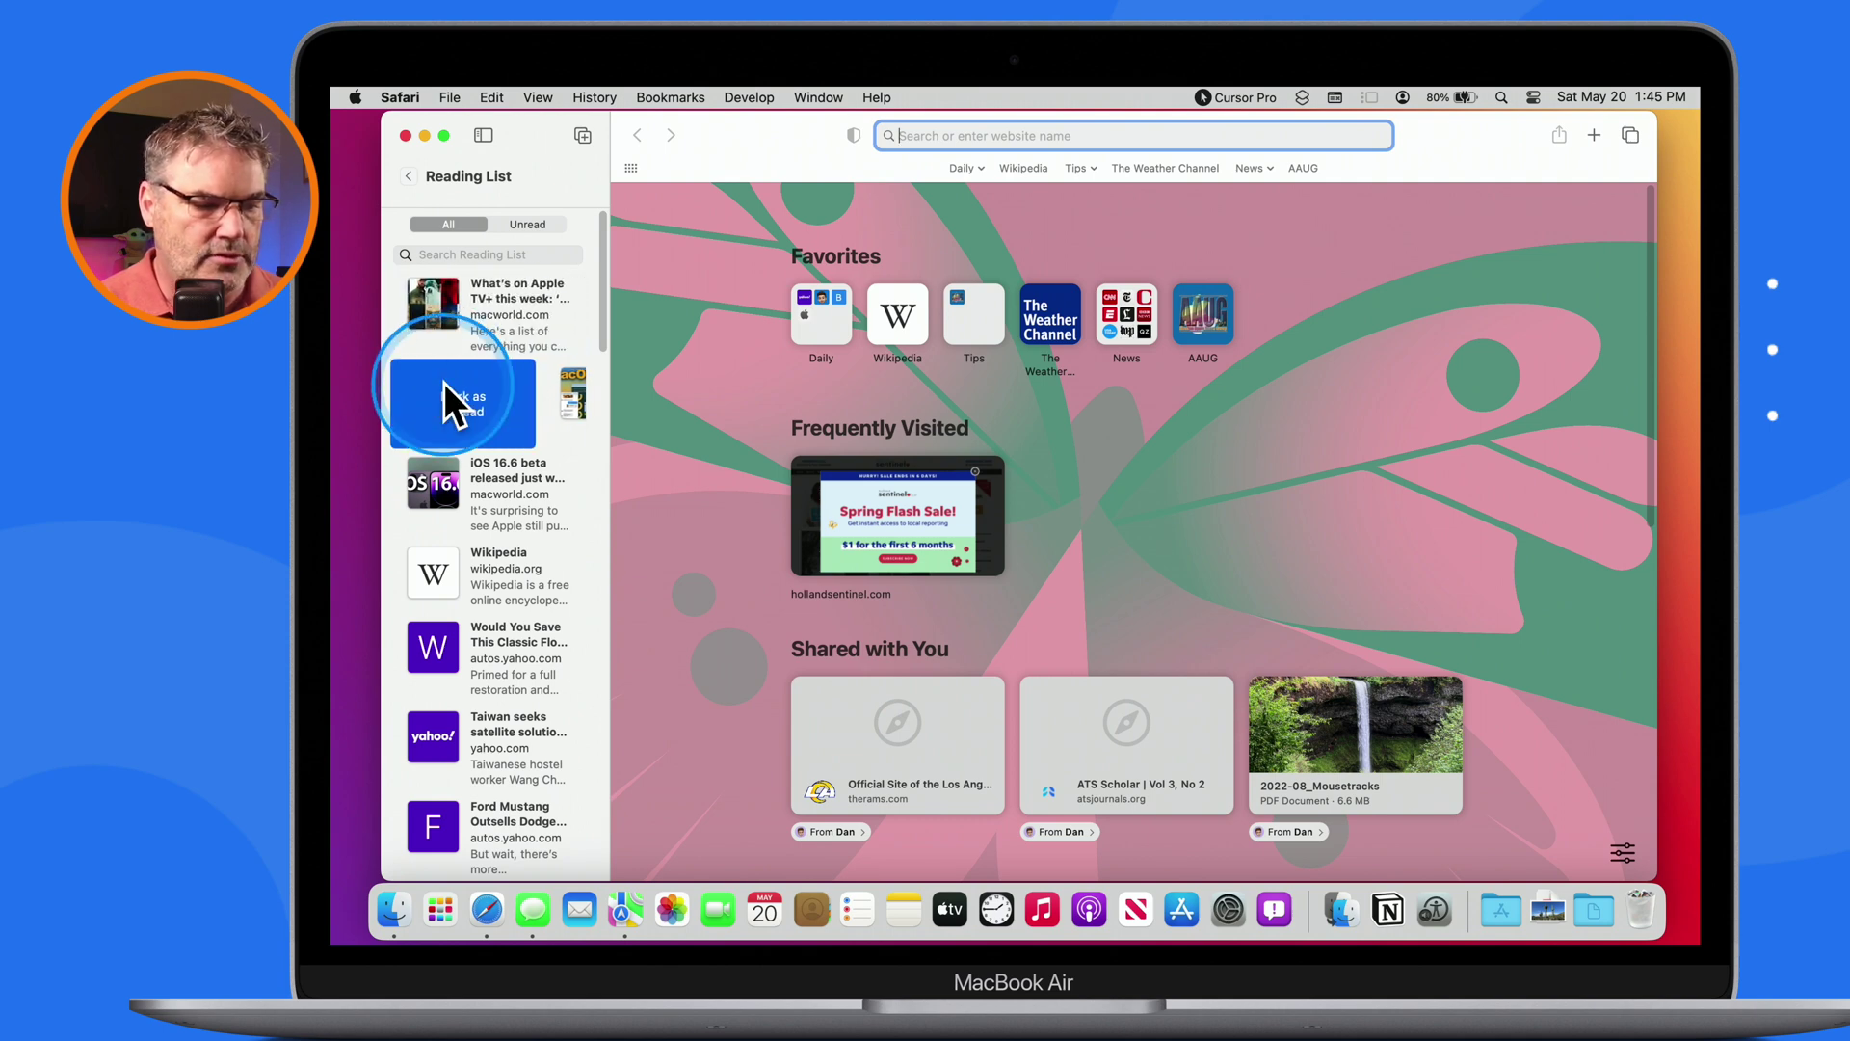
pyautogui.hscroll(5, 460, 385)
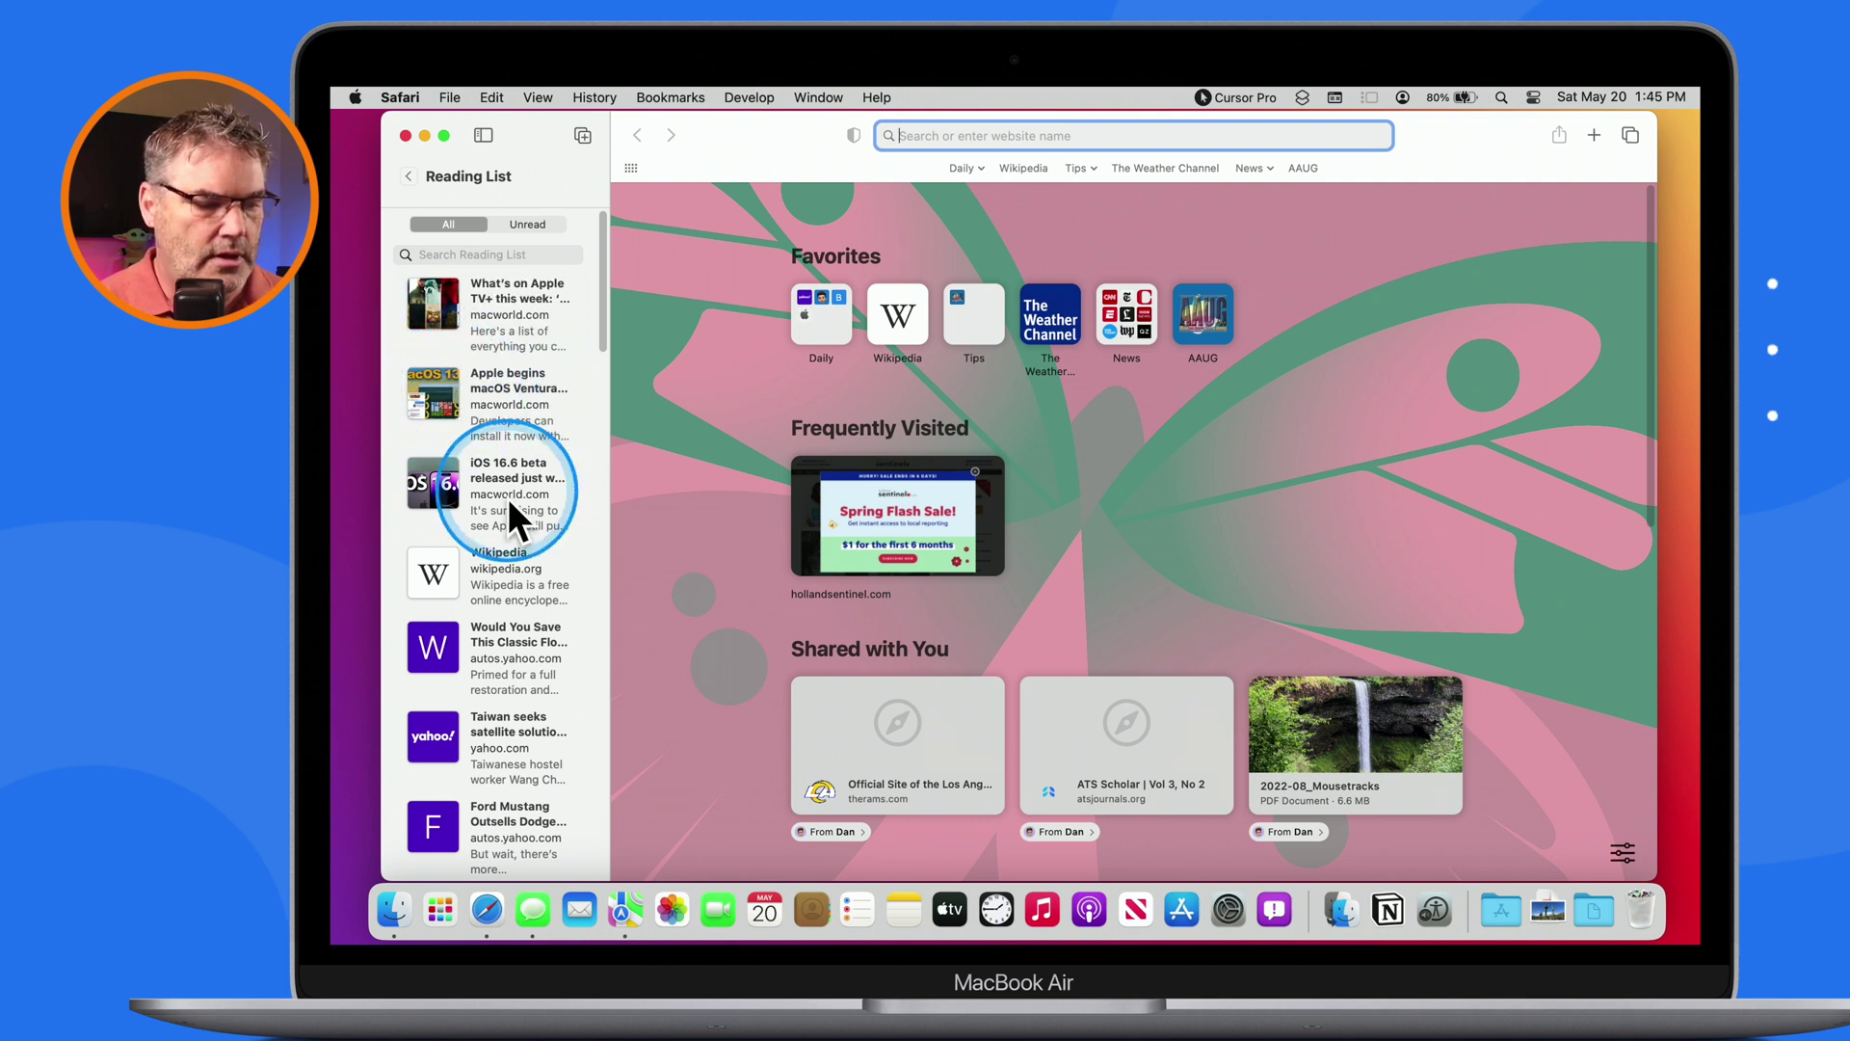
pyautogui.hscroll(-5, 444, 479)
pyautogui.hscroll(-5, 444, 479)
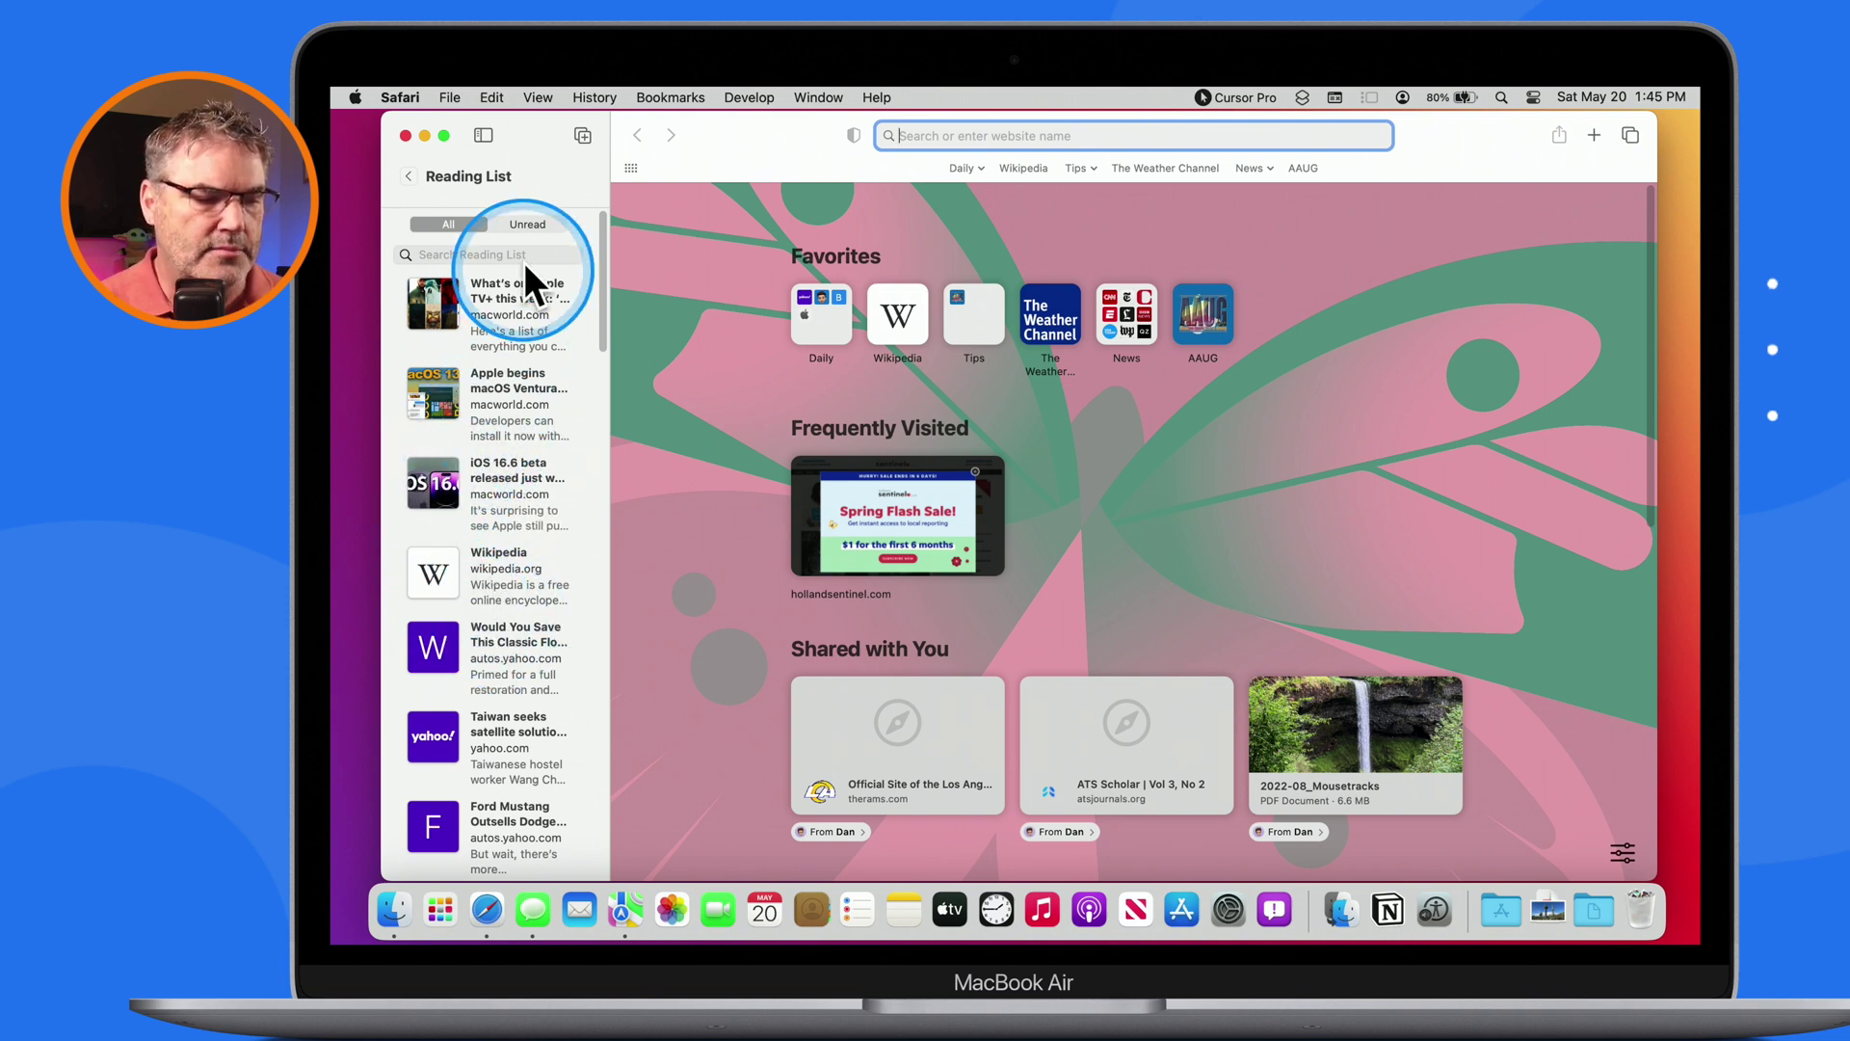
pyautogui.click(523, 225)
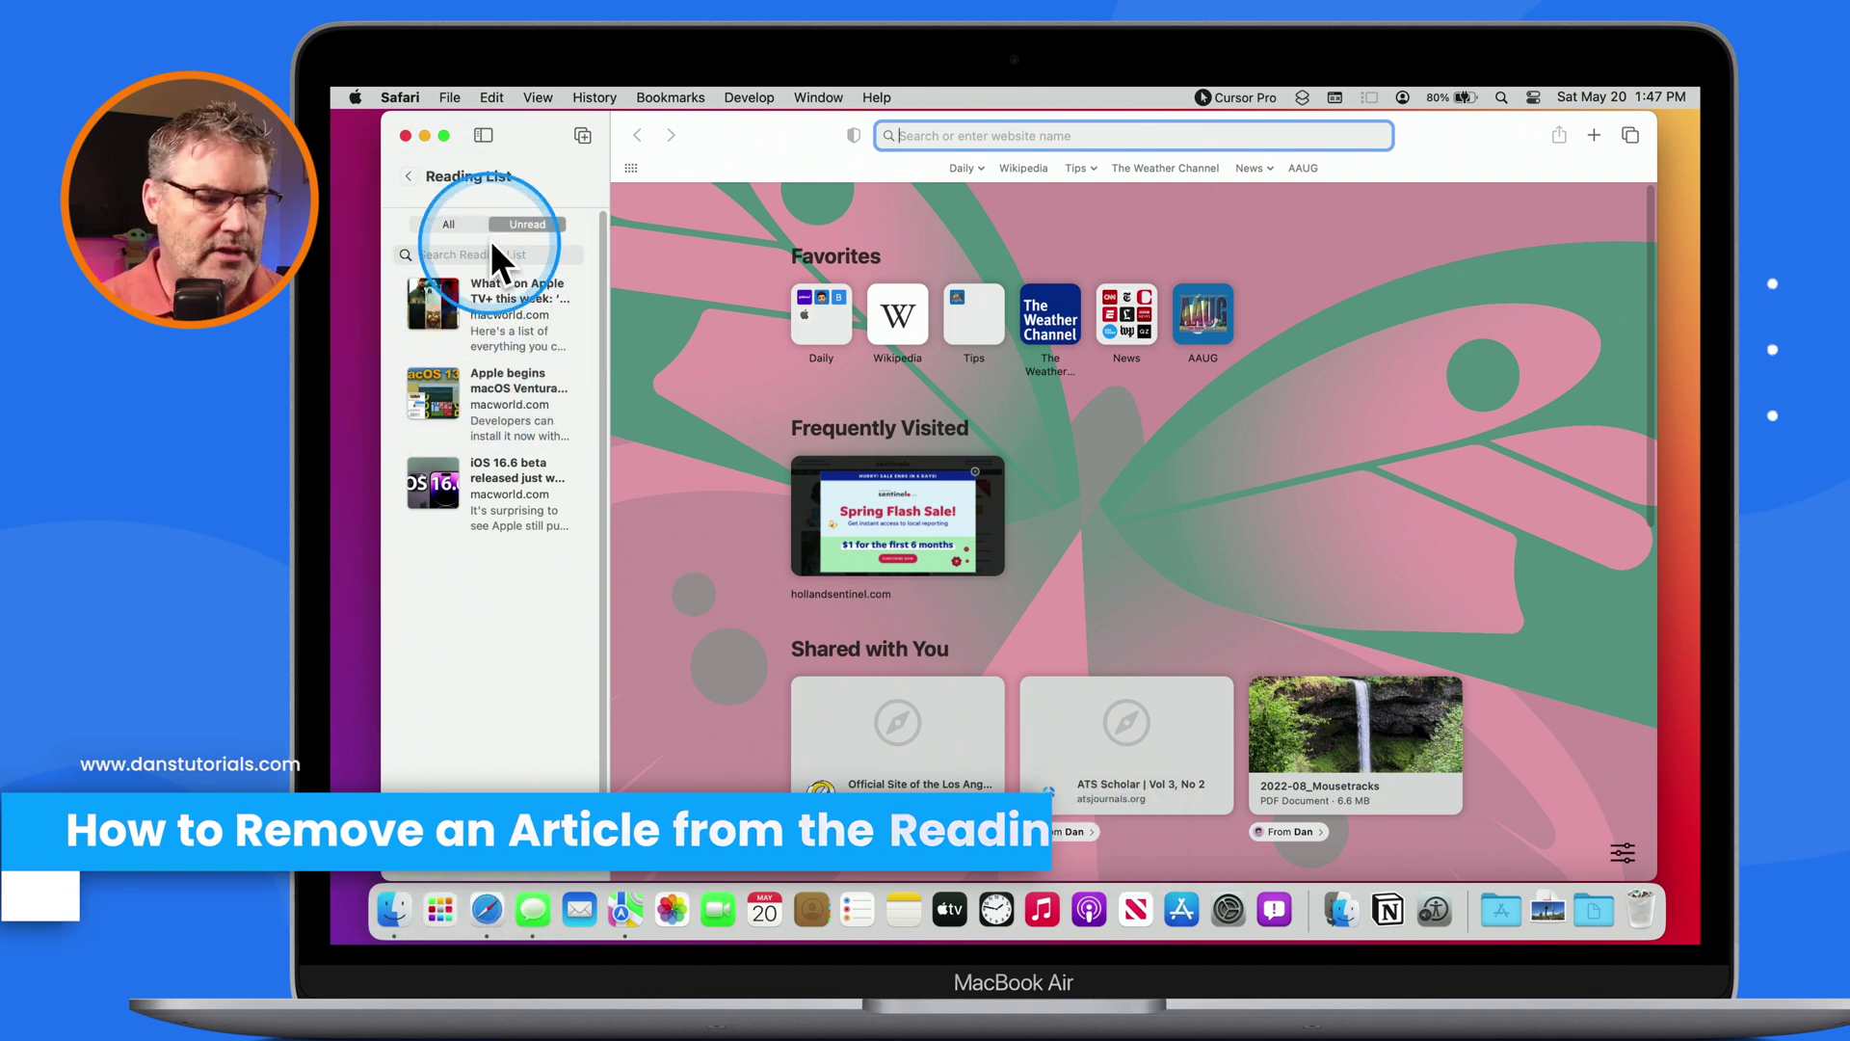
# Show all saved articles again and remove the Wikipedia entry from the Reading List
pyautogui.click(445, 223)
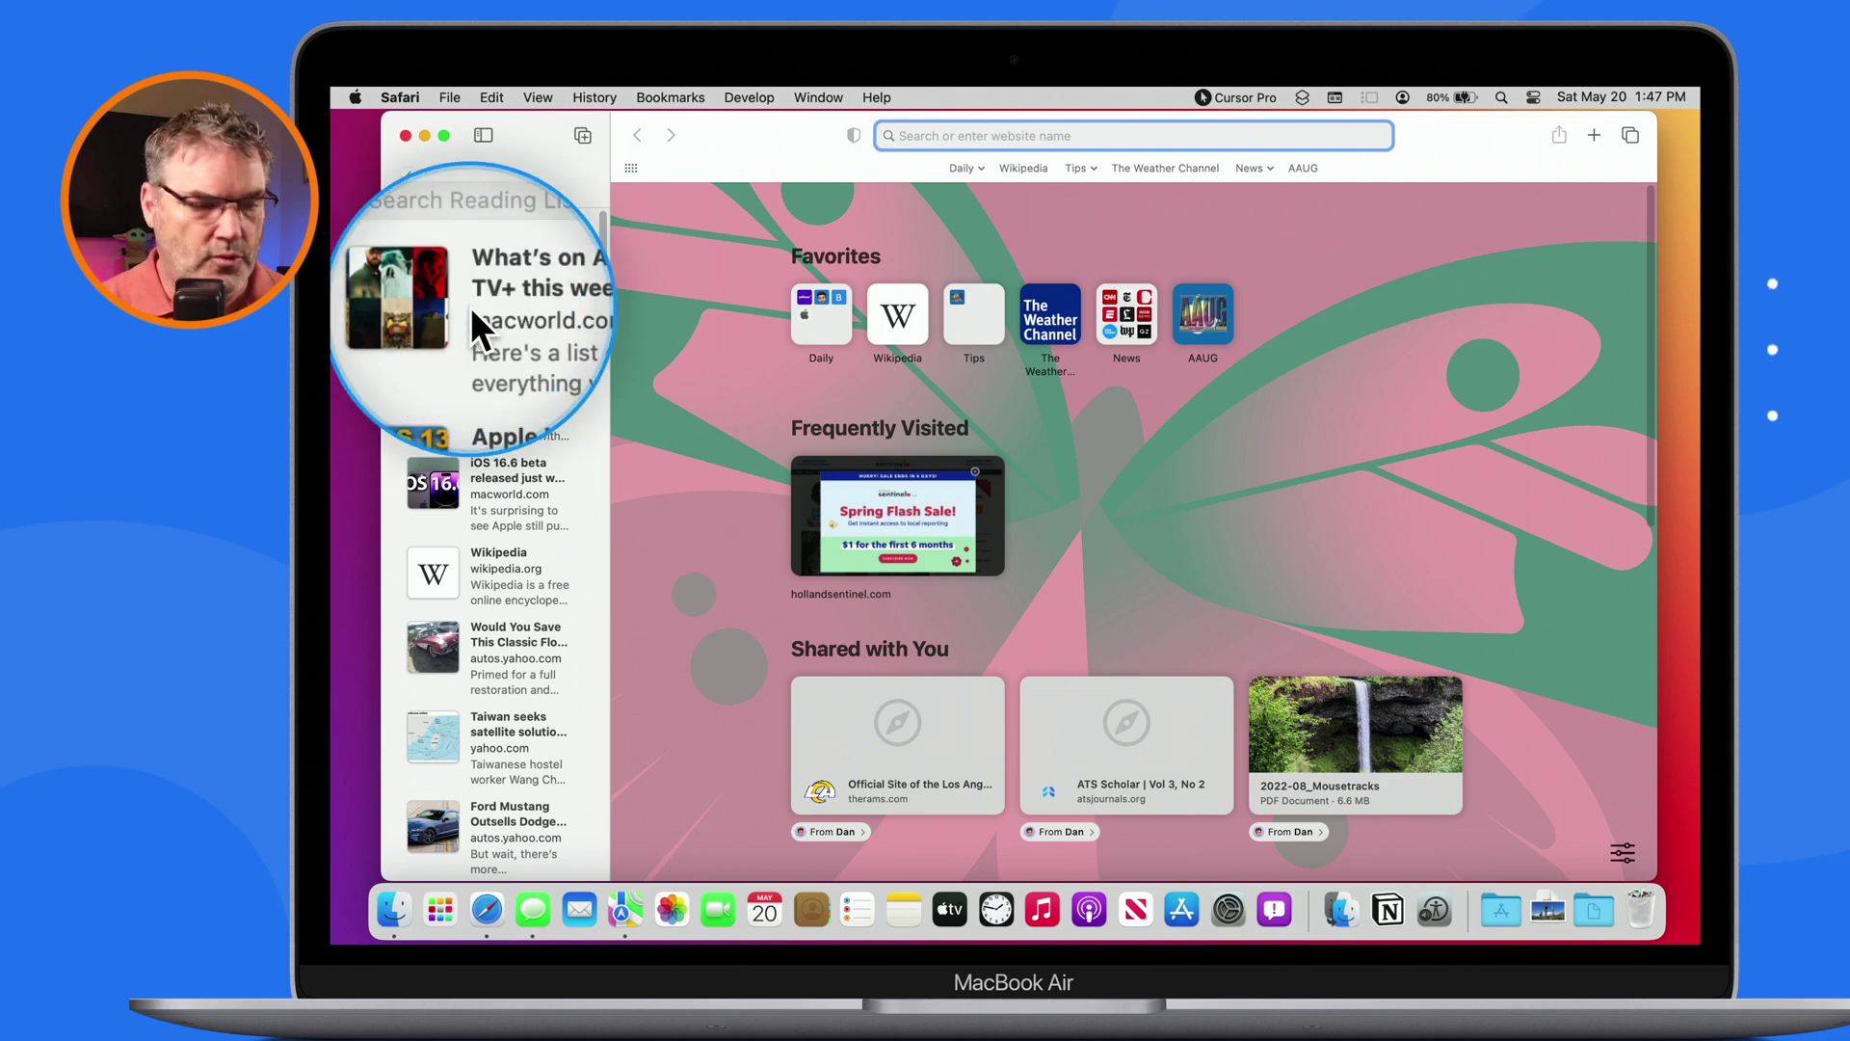
pyautogui.hscroll(3, 470, 307)
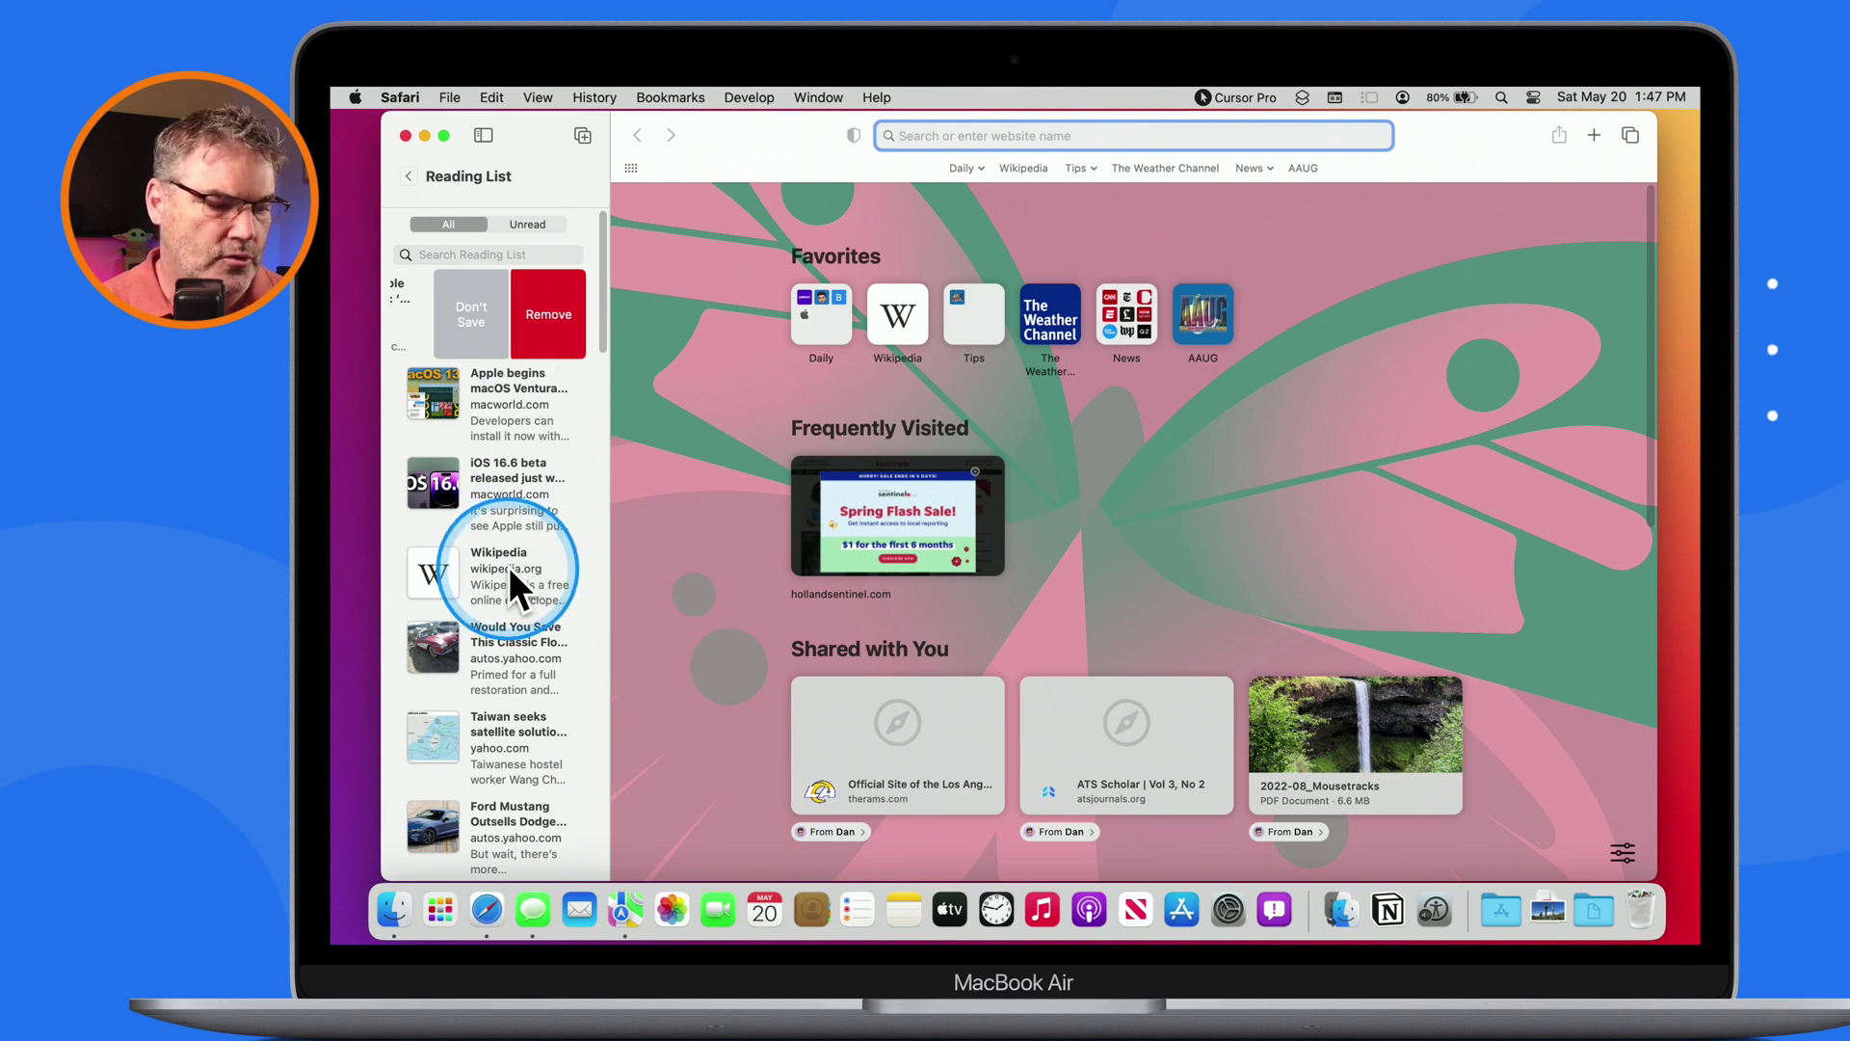
pyautogui.hscroll(5, 510, 568)
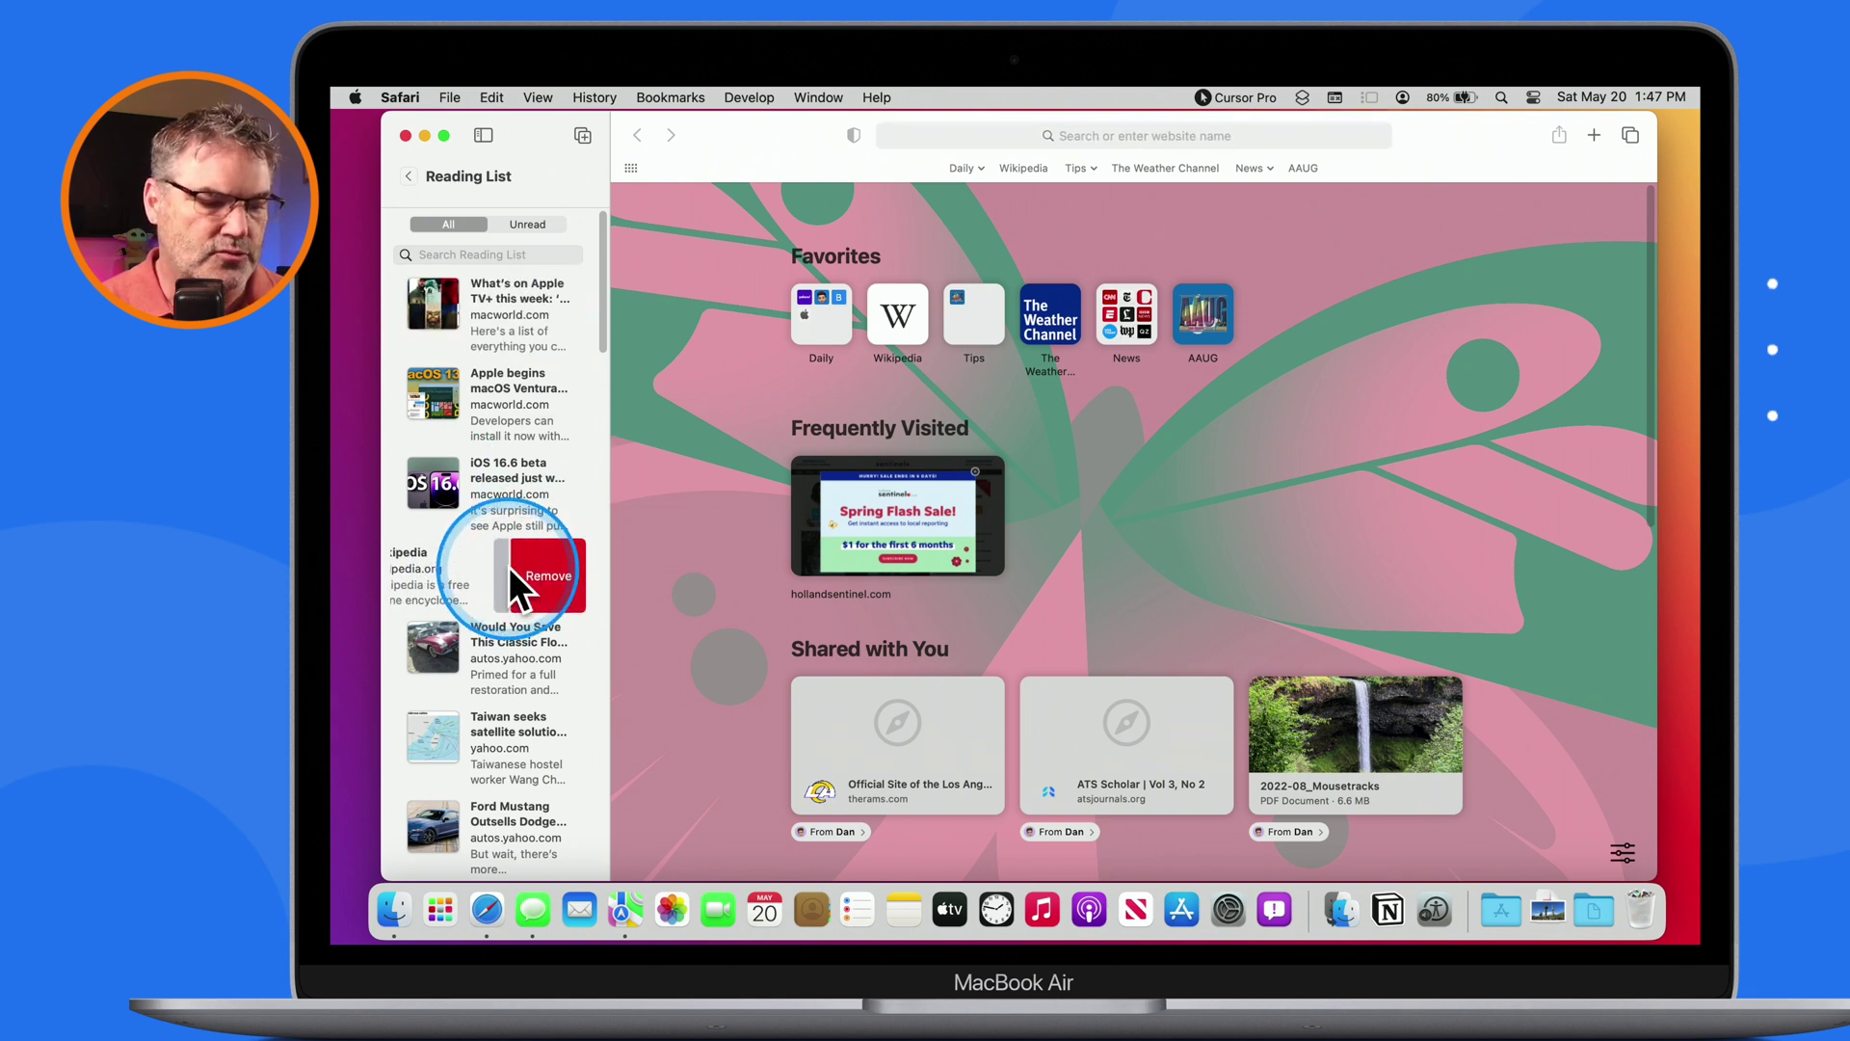
pyautogui.click(530, 565)
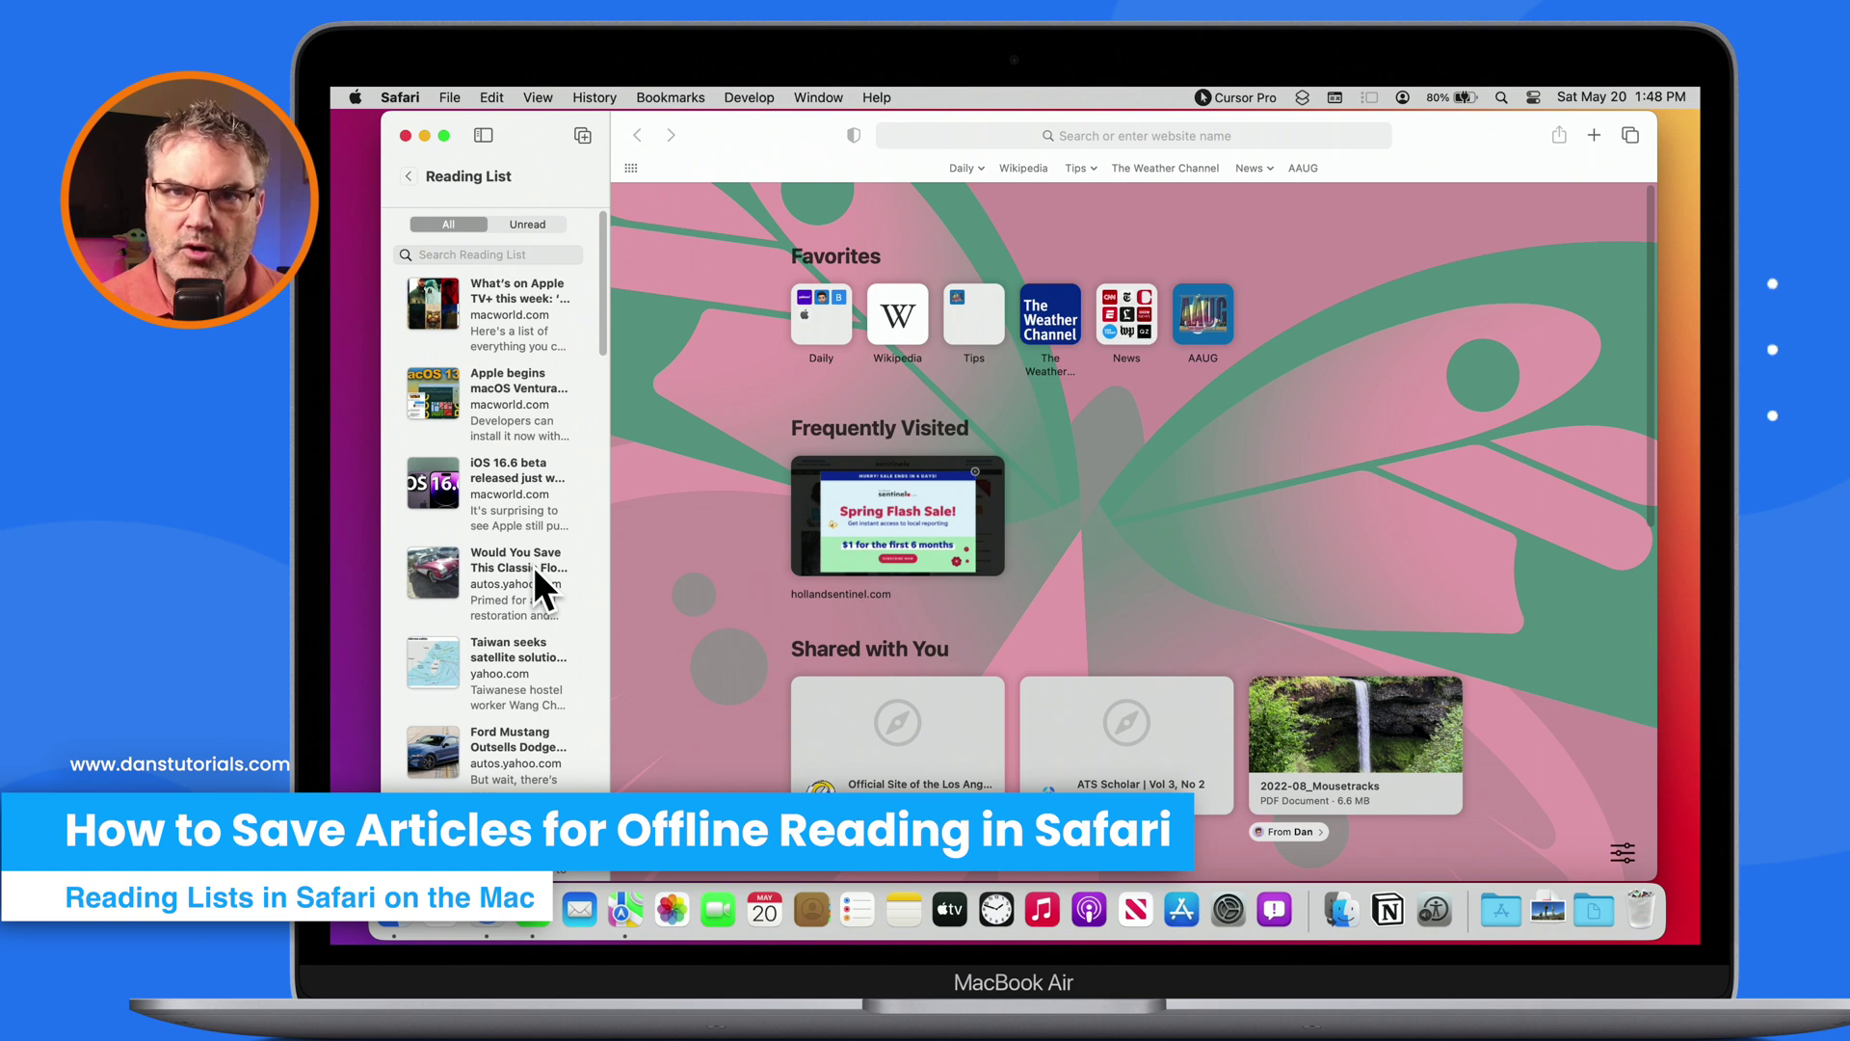
# Go to macworld.com and hide the Reading List sidebar
pyautogui.click(1020, 137)
pyautogui.write('macw')
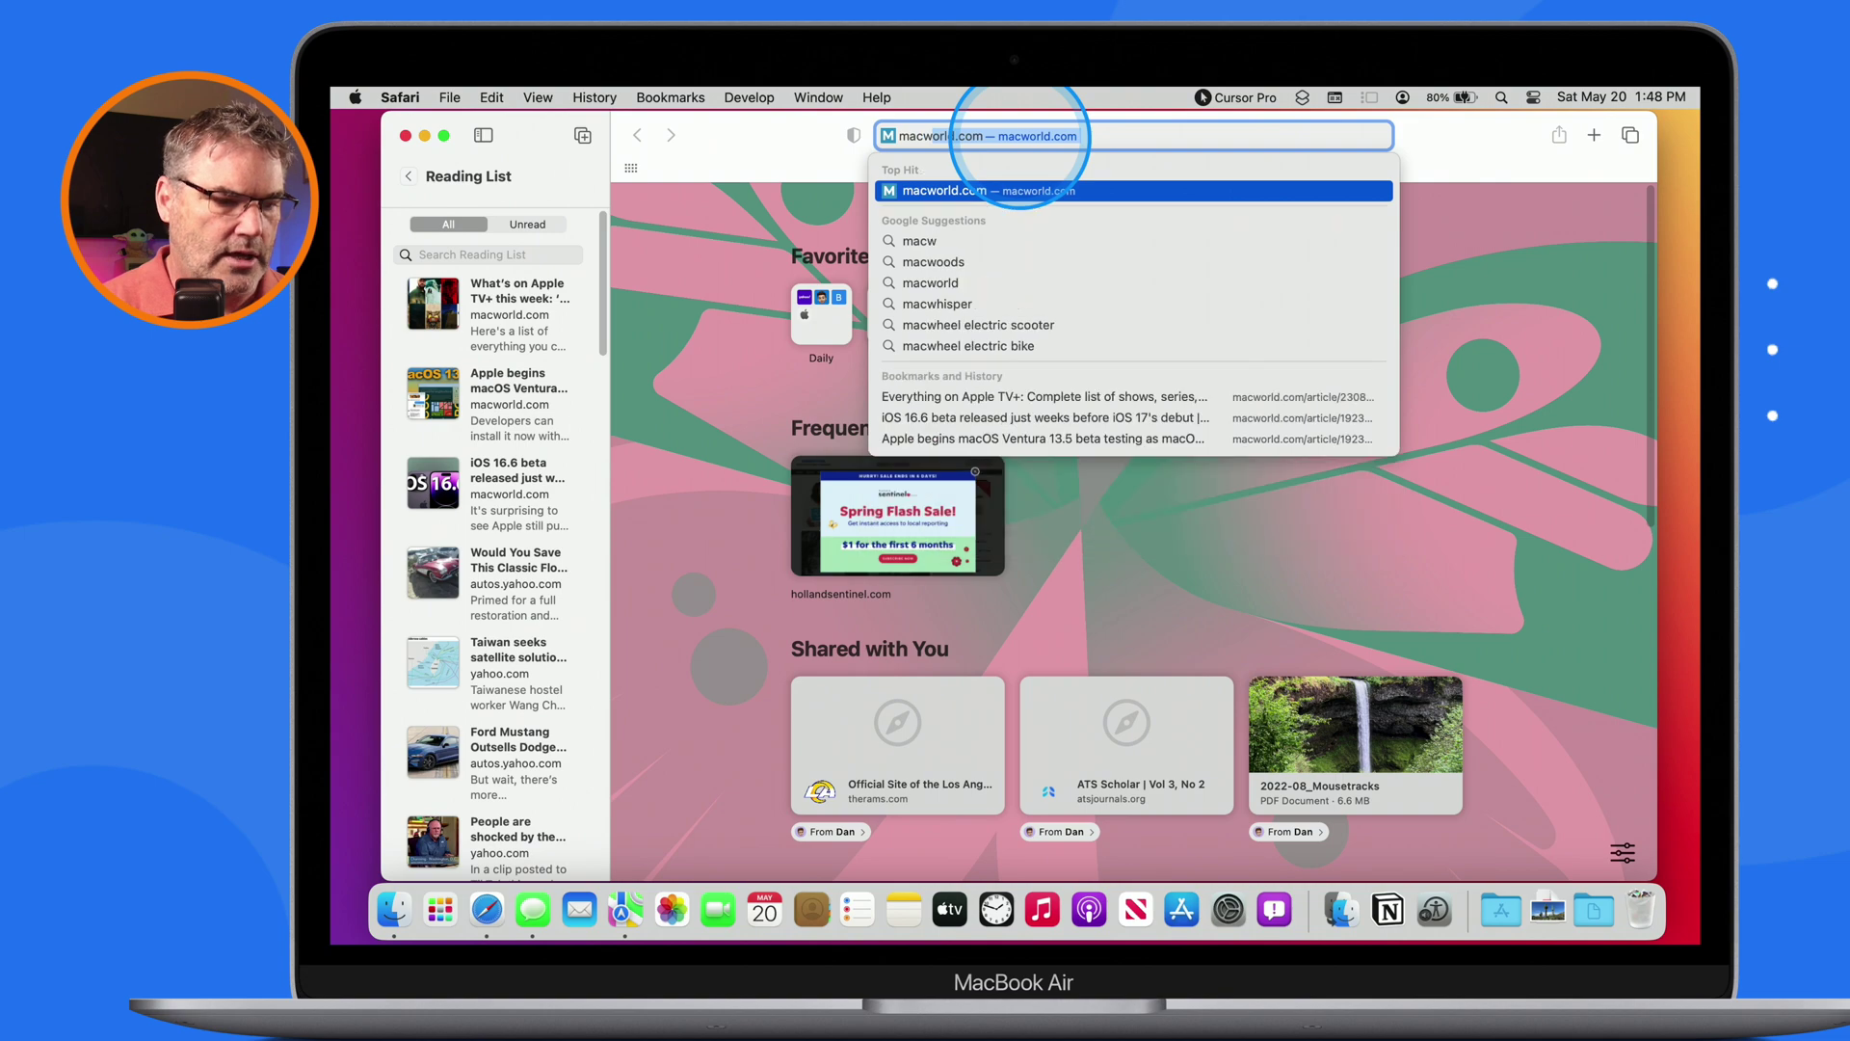
pyautogui.press('Return')
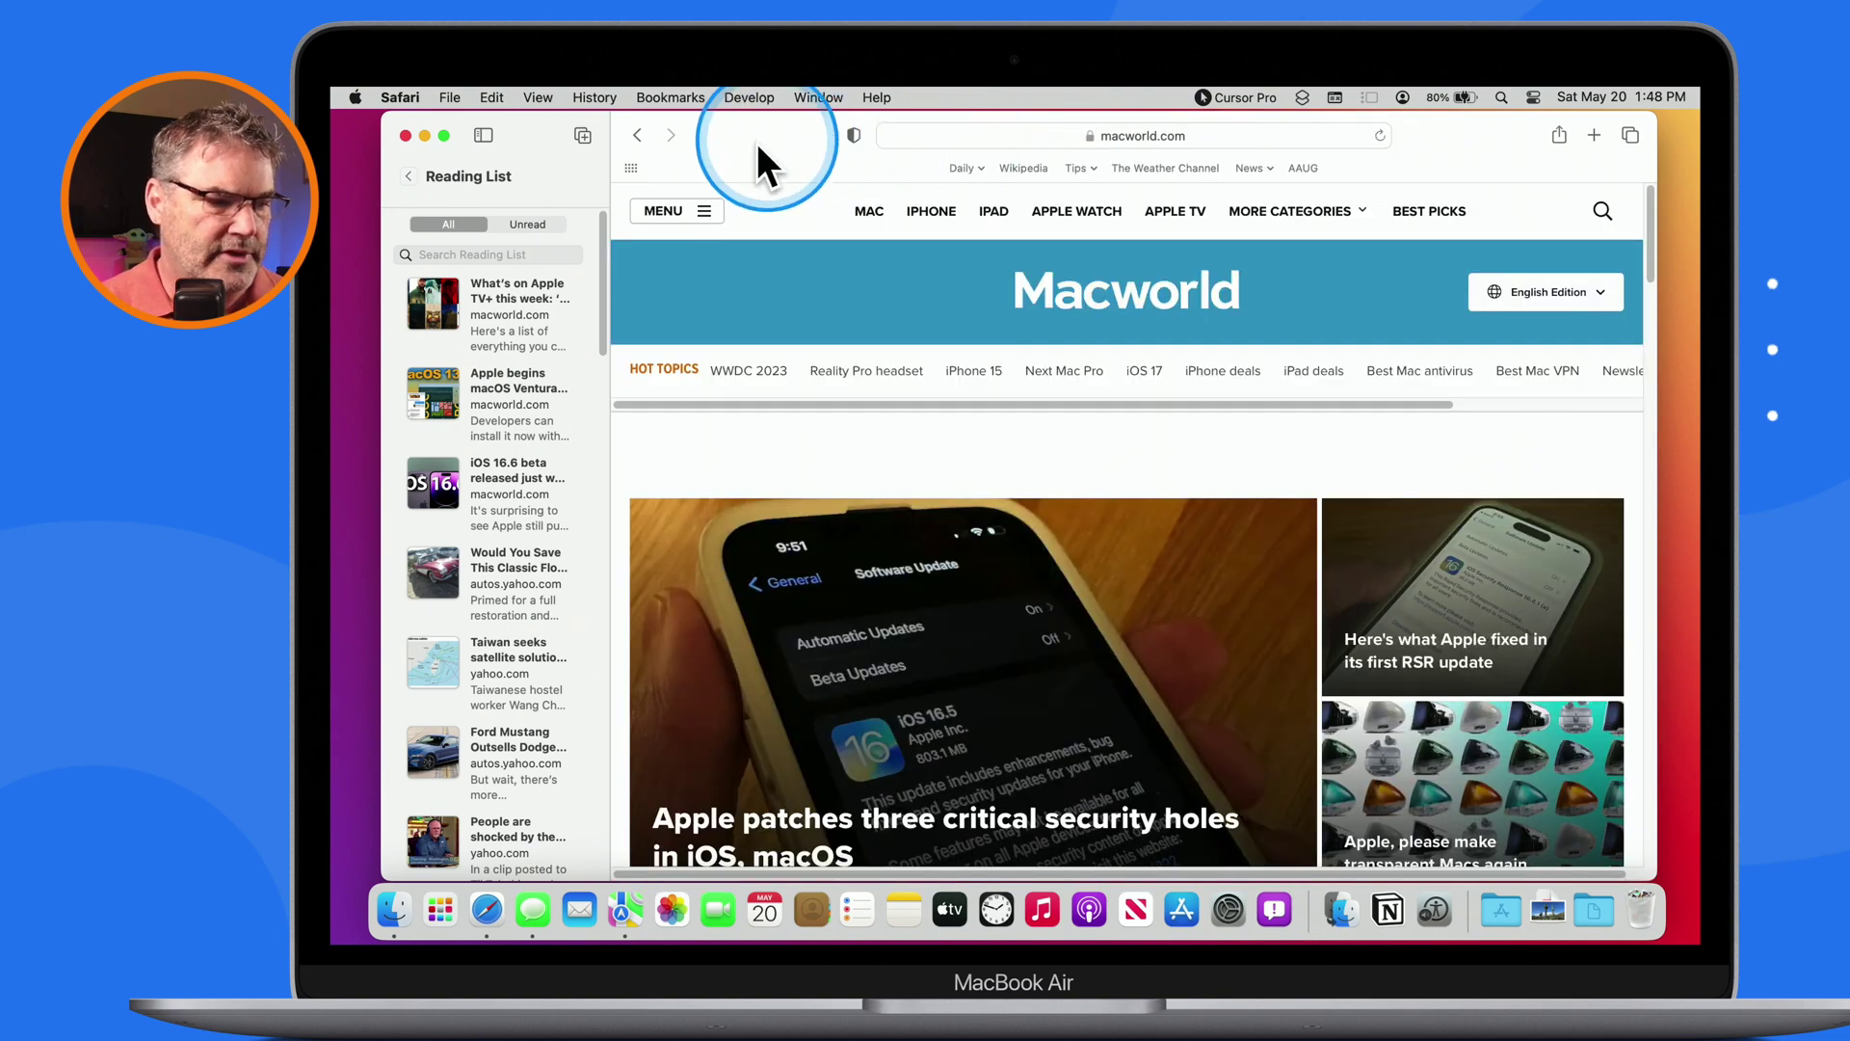
pyautogui.click(482, 134)
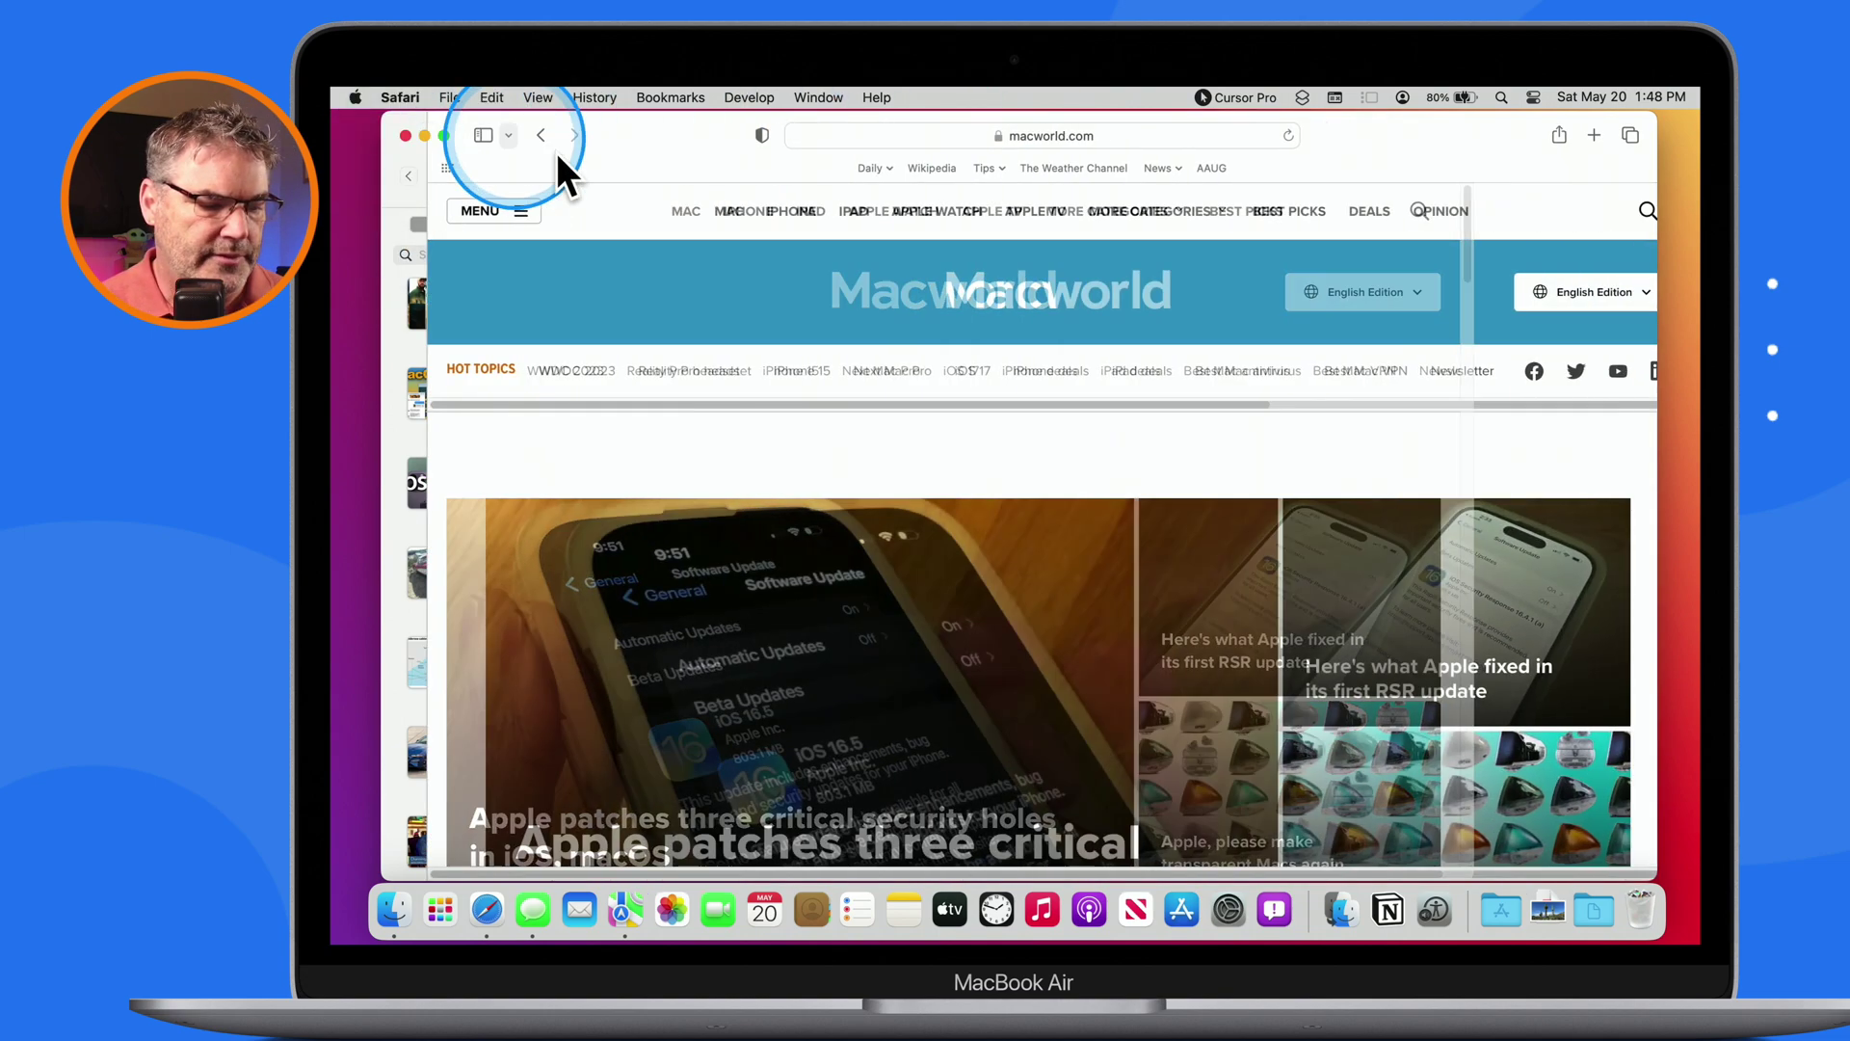
# Add the links "Apple patches three critical security holes in iOS, macOS" and "Best free photo editing app for Mac" to the Reading List
pyautogui.scroll(-5, 883, 406)
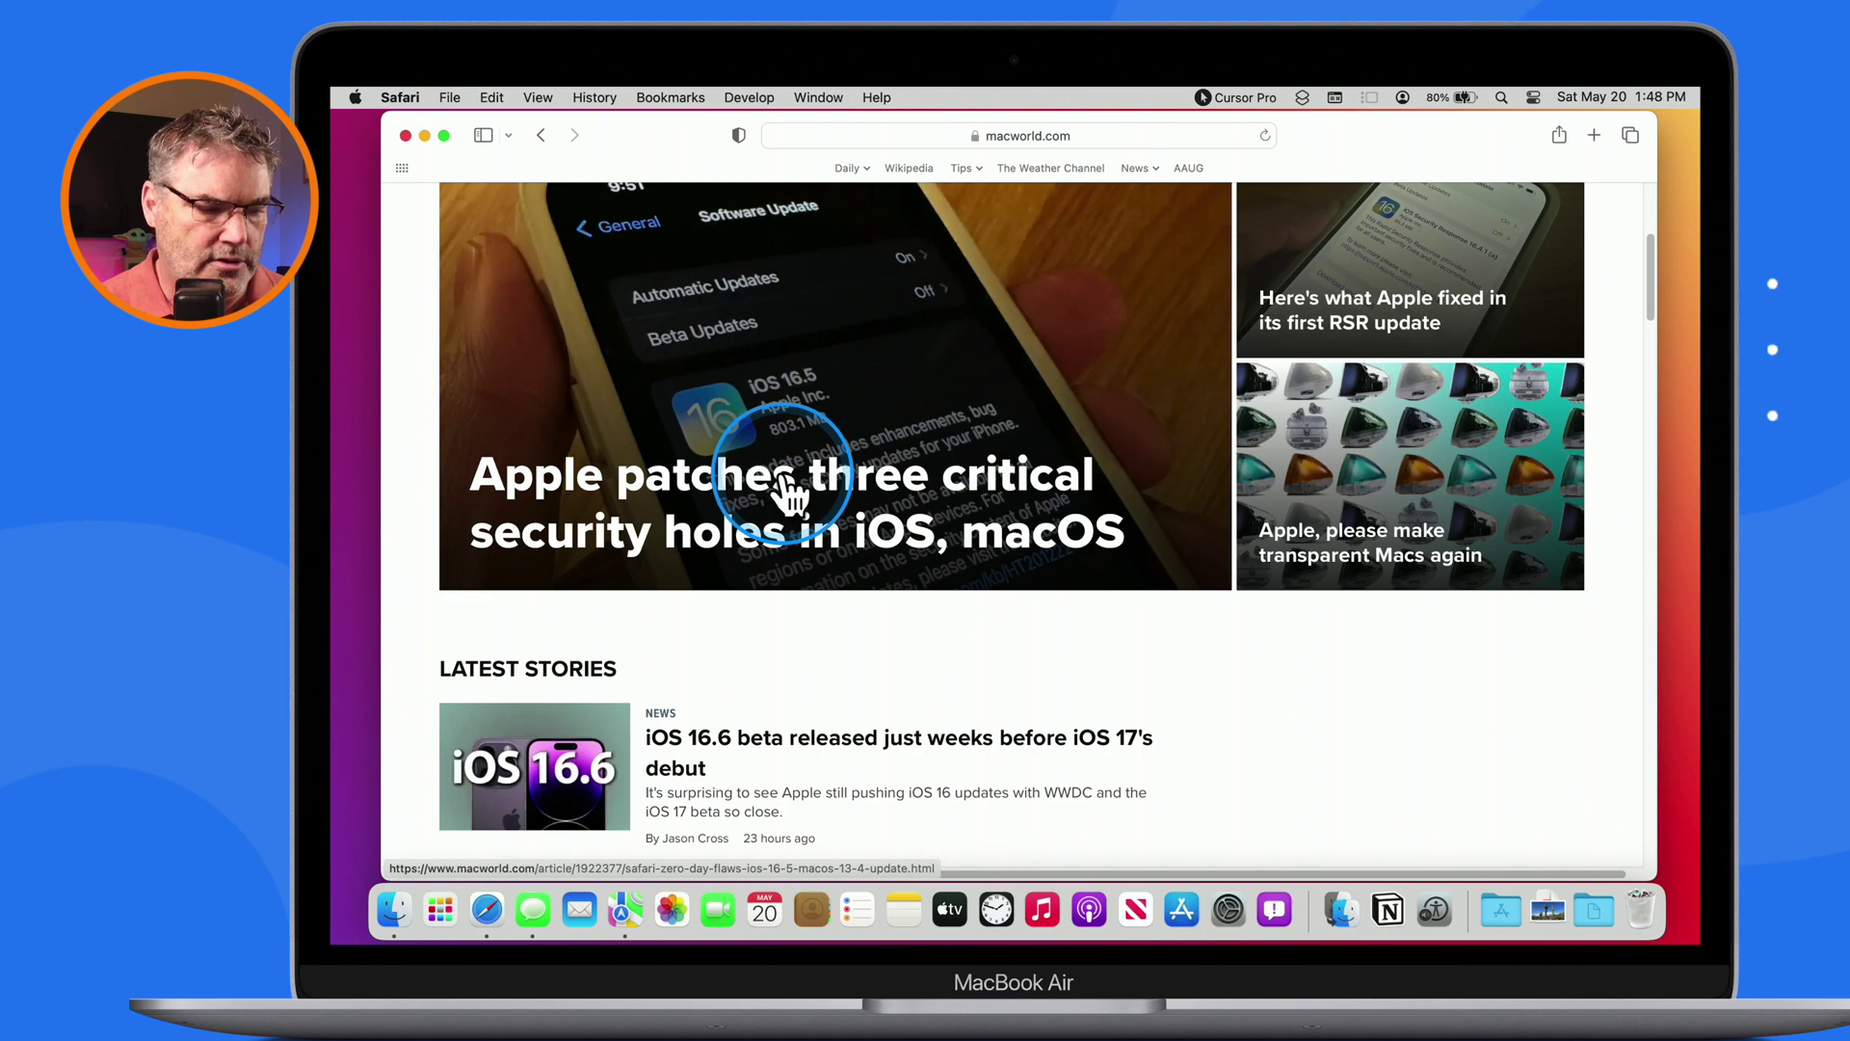
pyautogui.rightClick(784, 473)
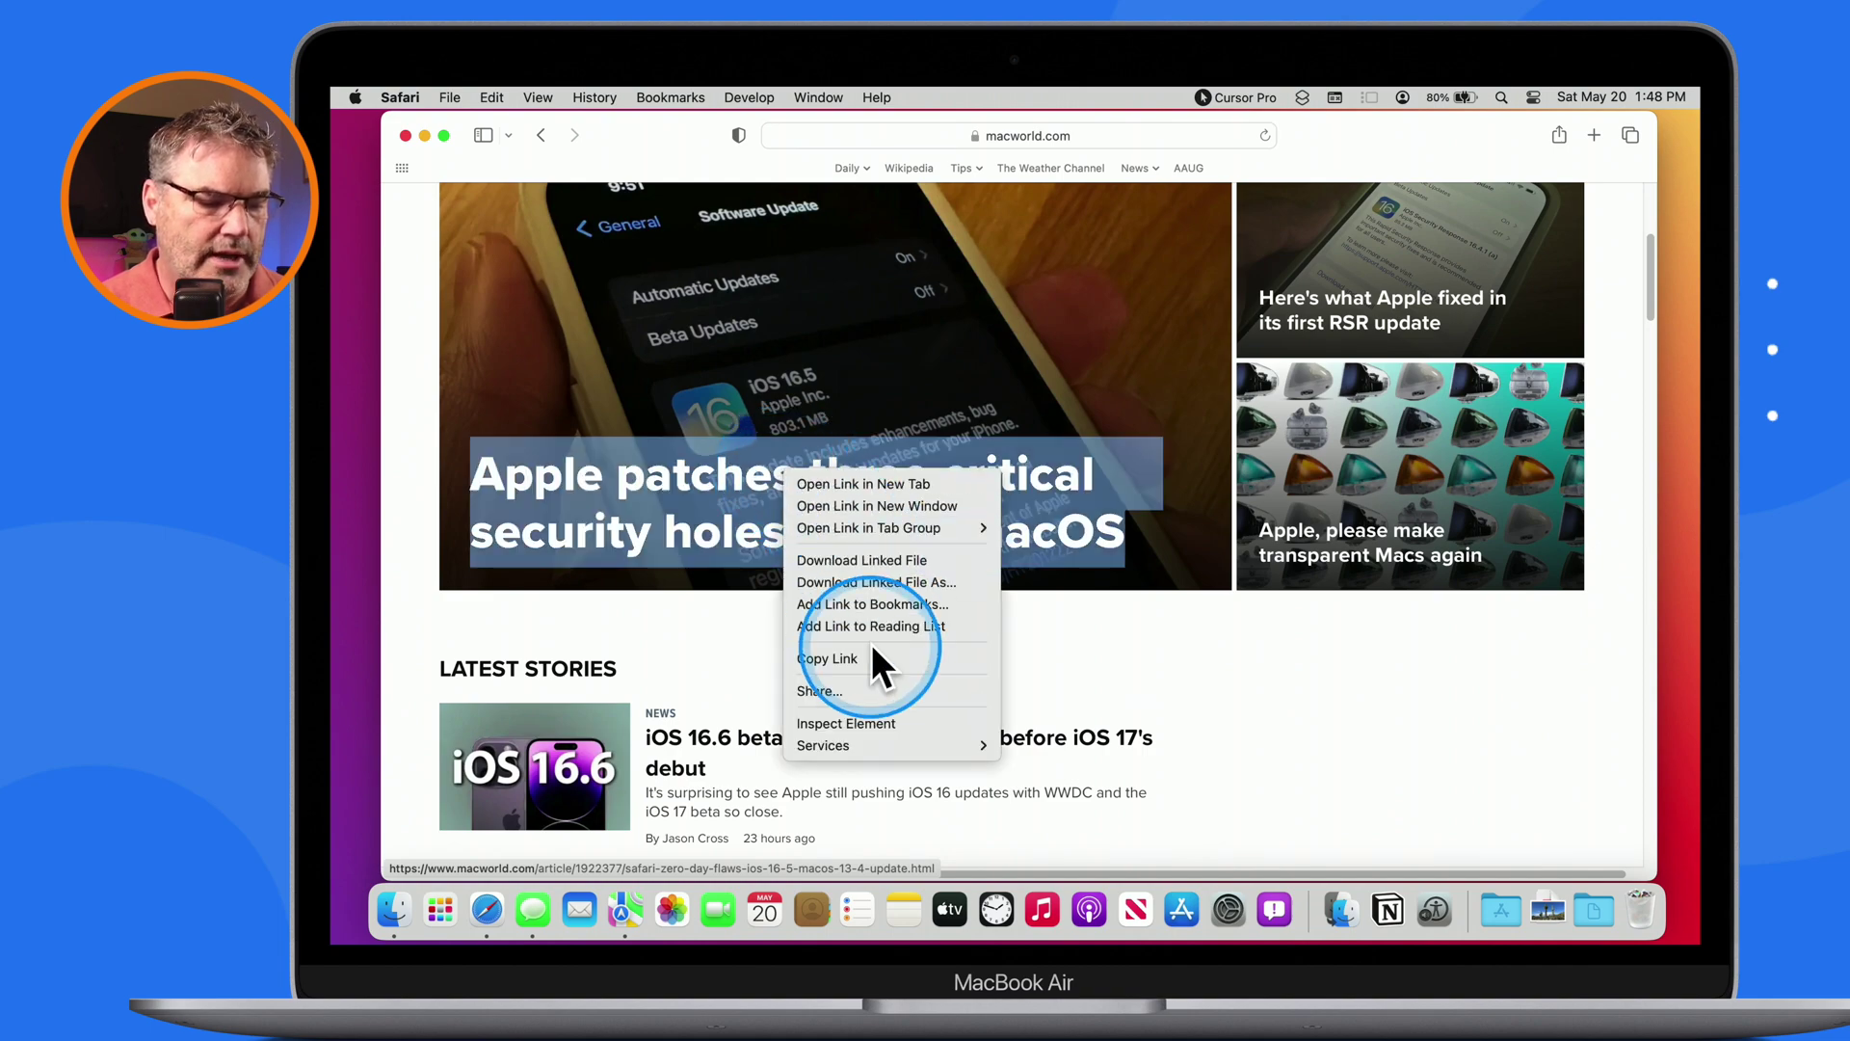
pyautogui.click(873, 628)
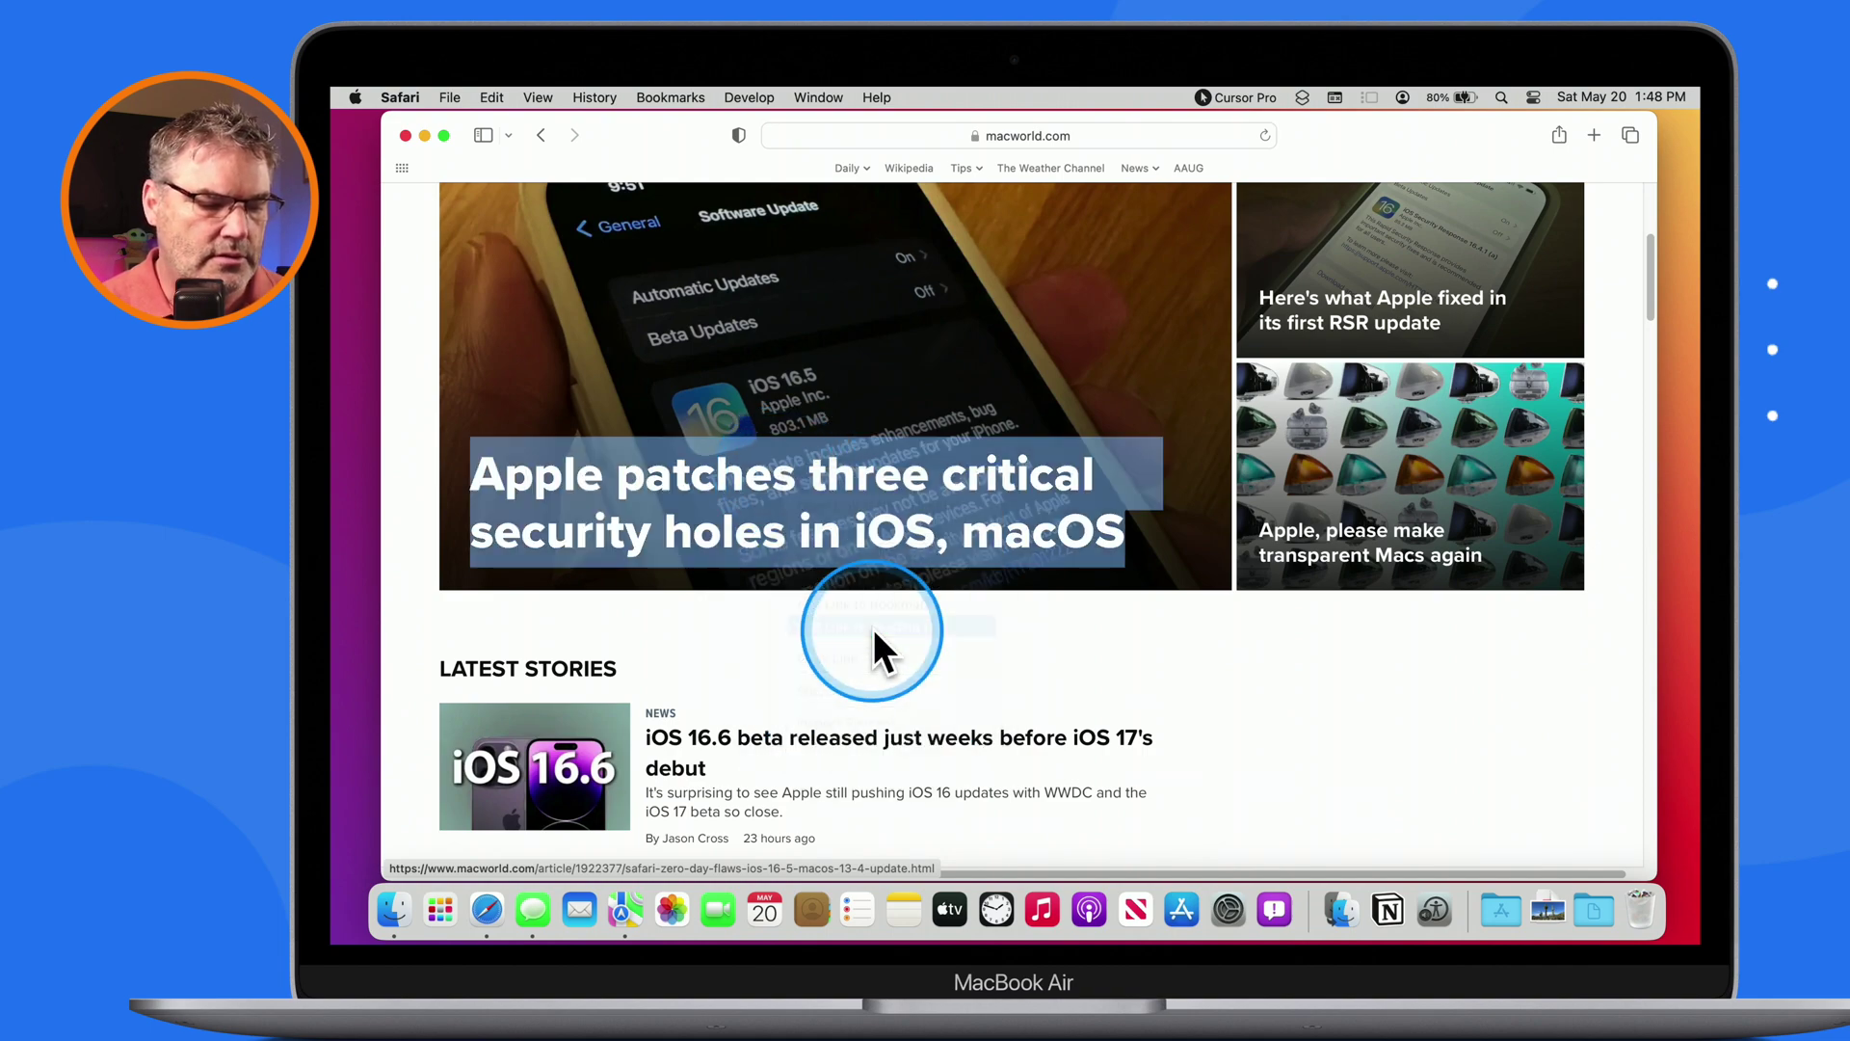
pyautogui.scroll(-15, 873, 630)
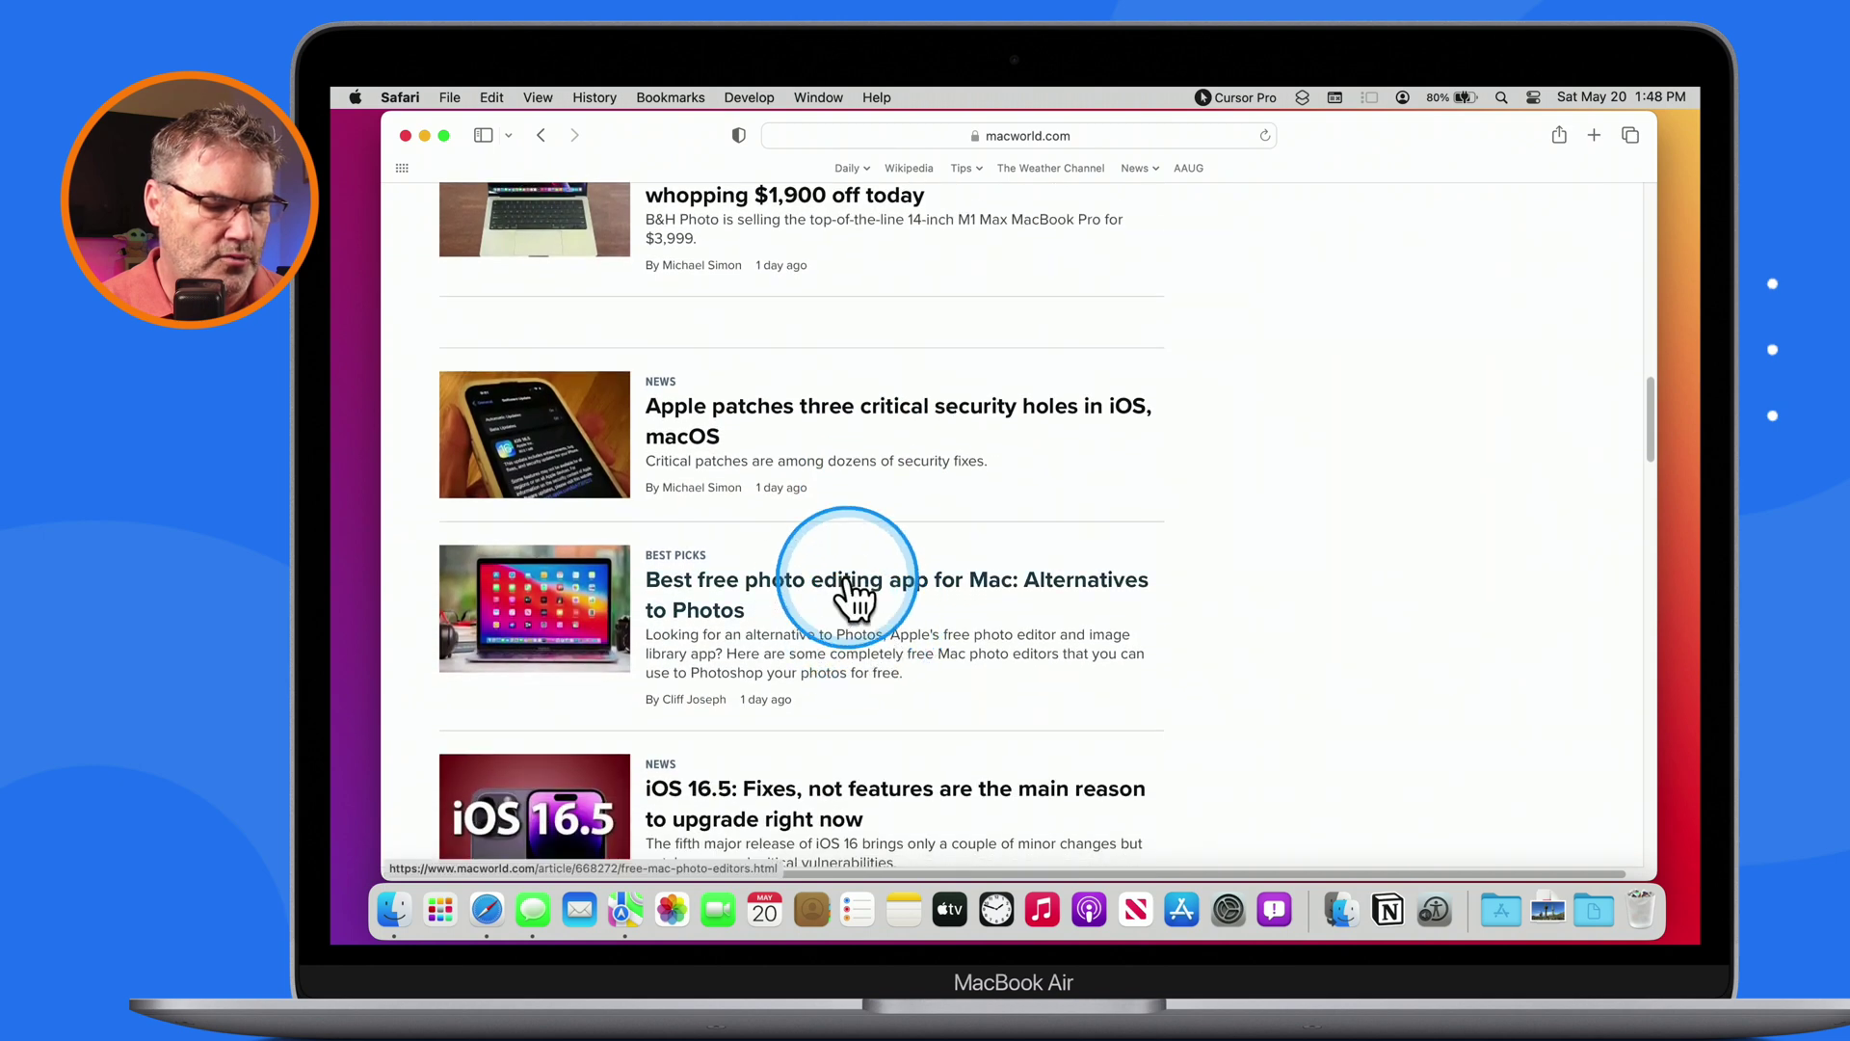
pyautogui.rightClick(848, 579)
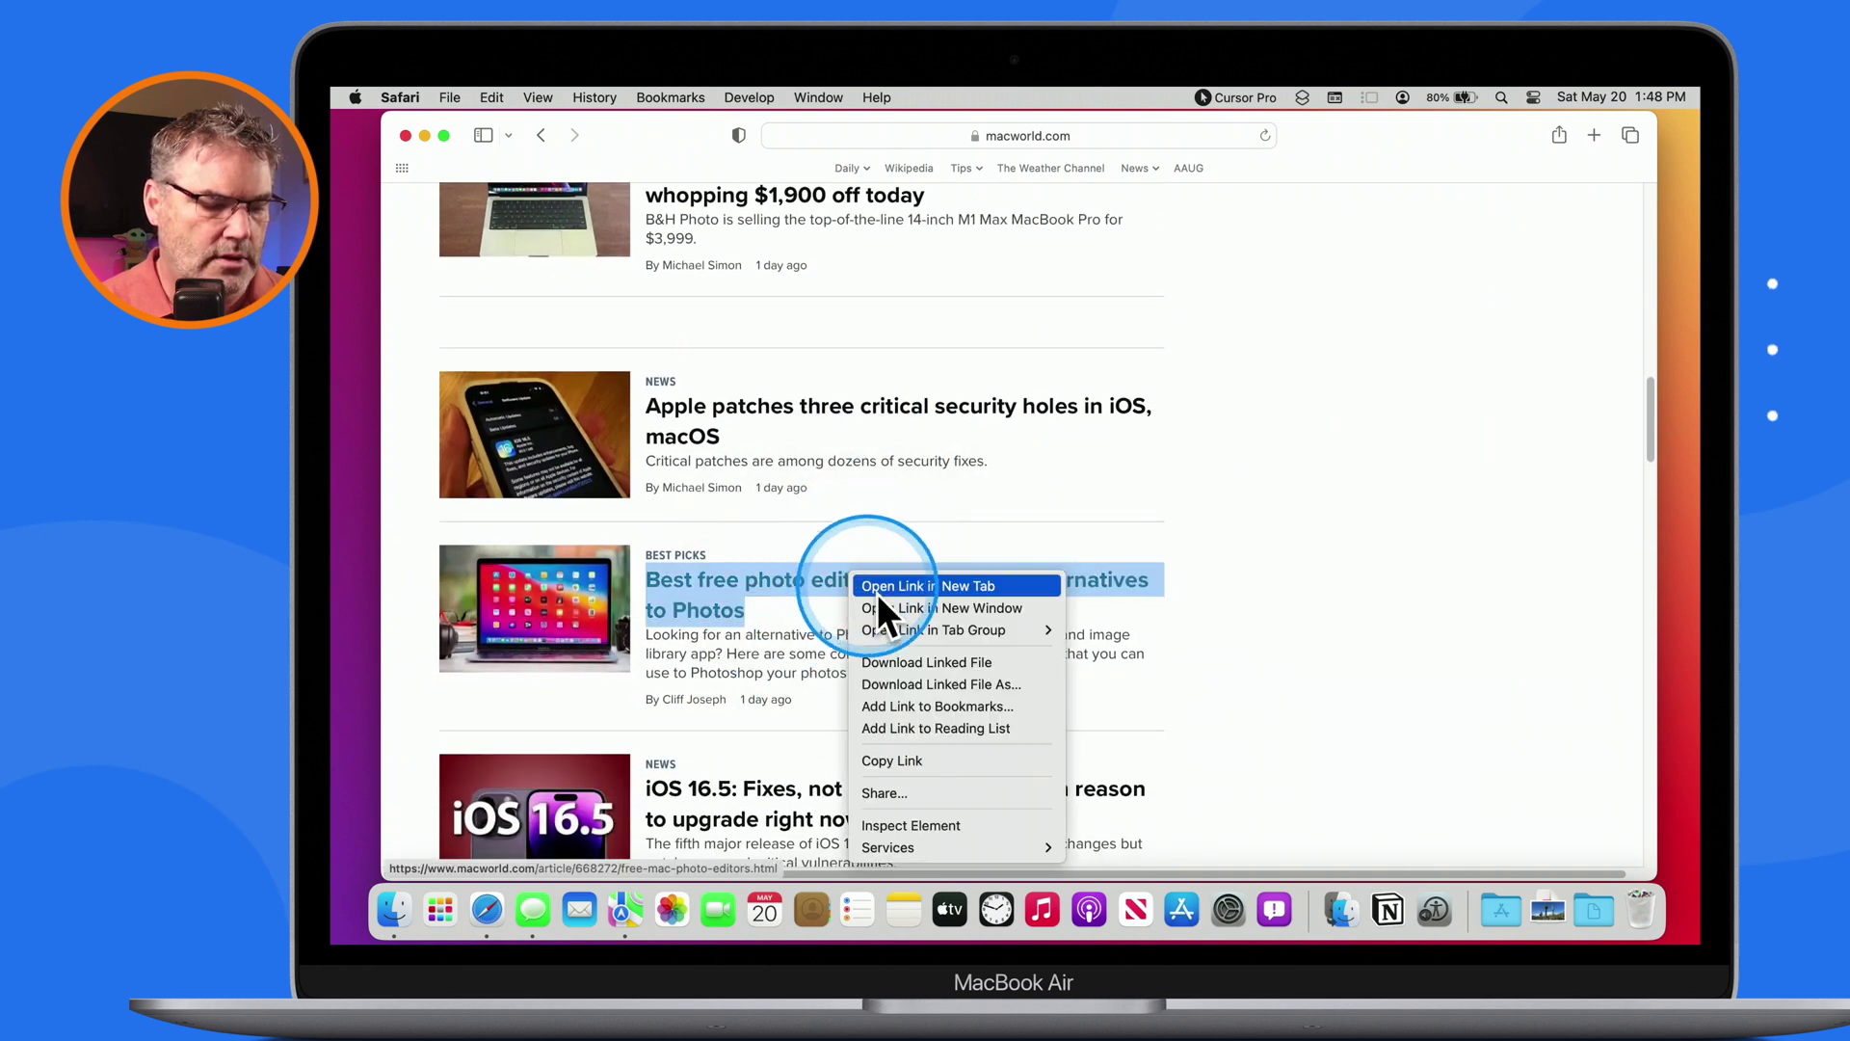
pyautogui.click(907, 731)
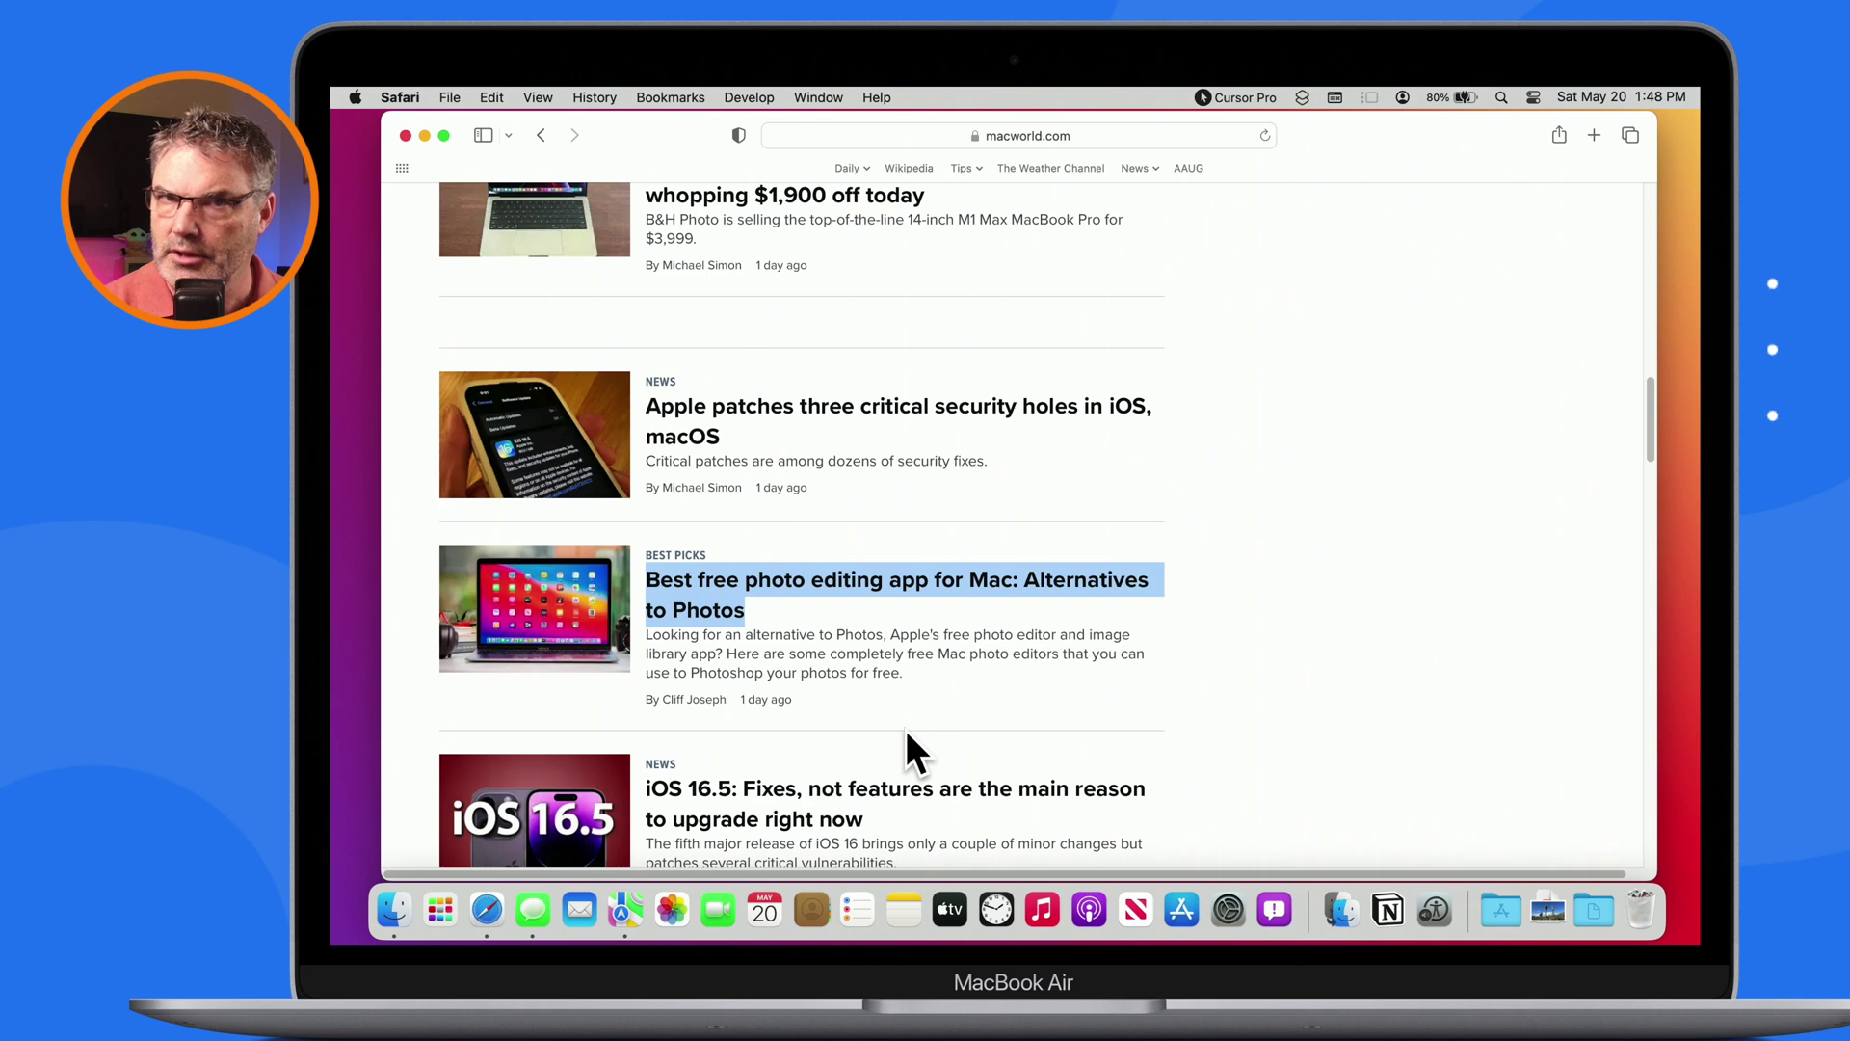
# Bring back the Reading List sidebar and filter it to unread articles
pyautogui.click(477, 135)
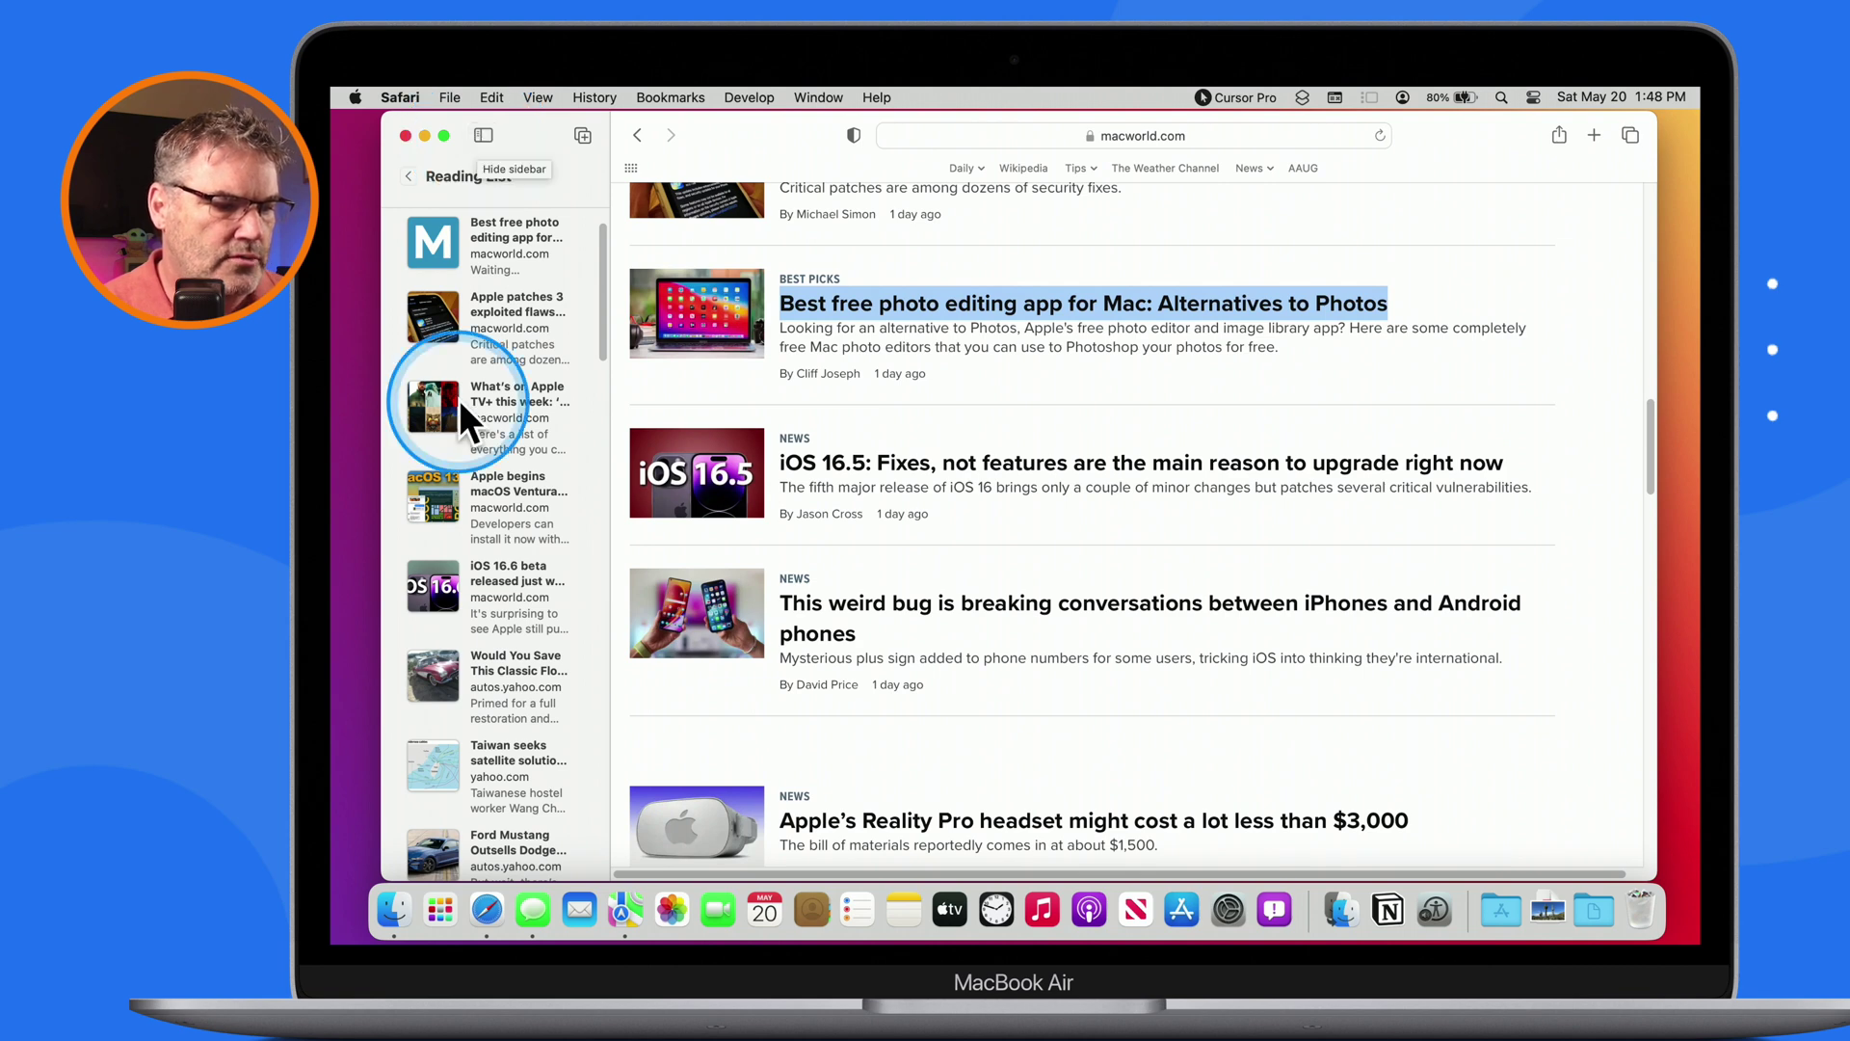
pyautogui.scroll(3, 458, 400)
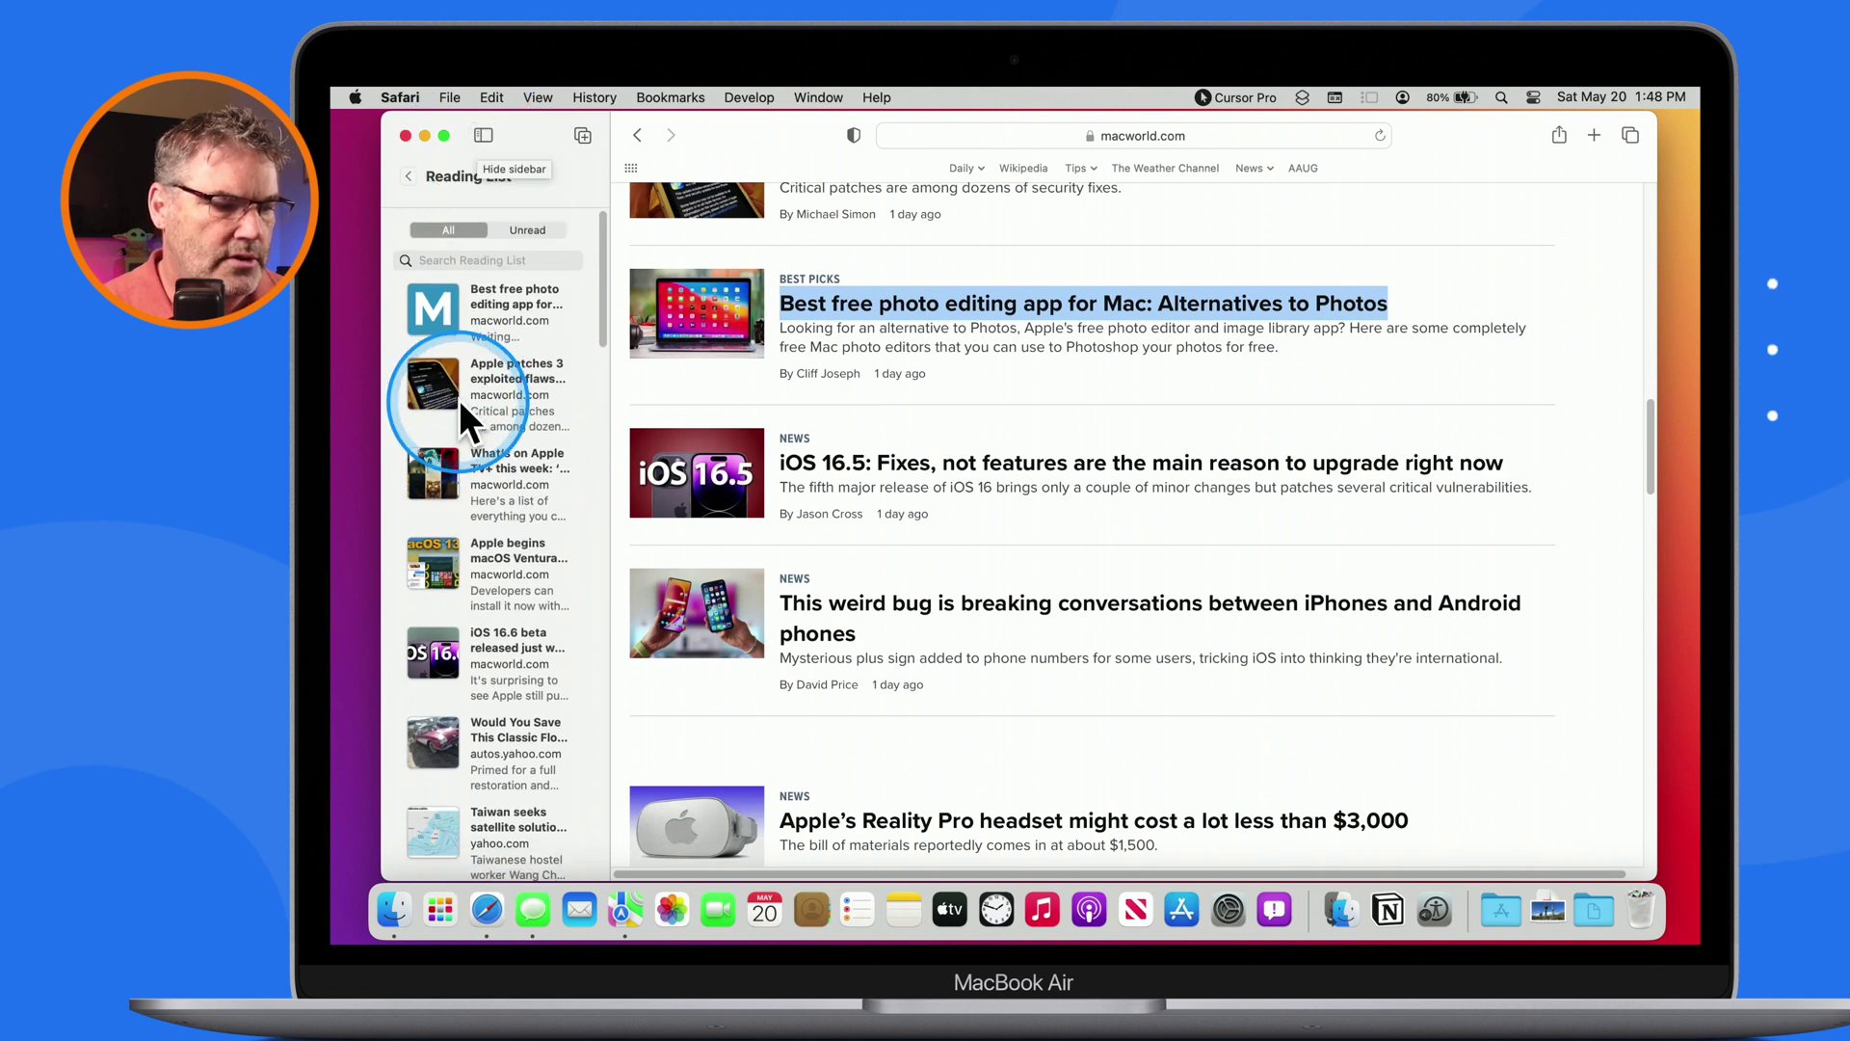
pyautogui.click(521, 225)
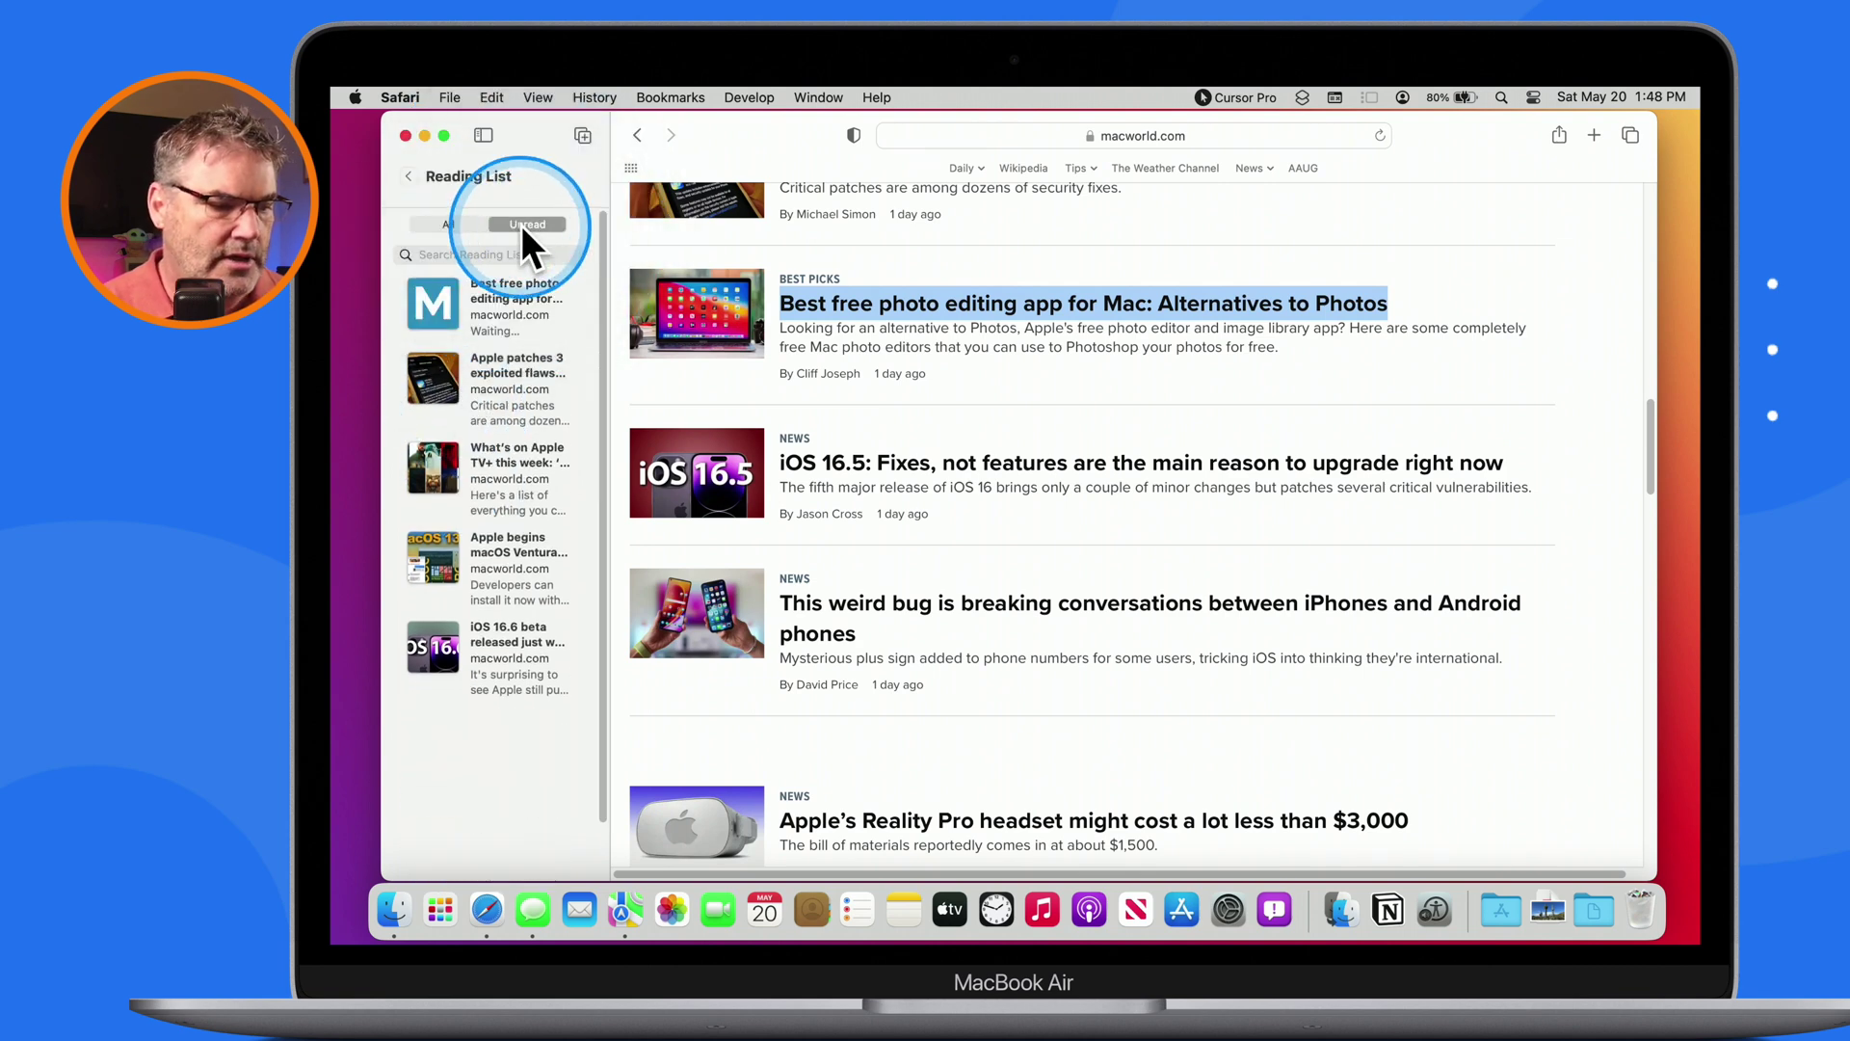
# Save the "Best free photo editing app" Reading List article for offline reading
pyautogui.rightClick(484, 375)
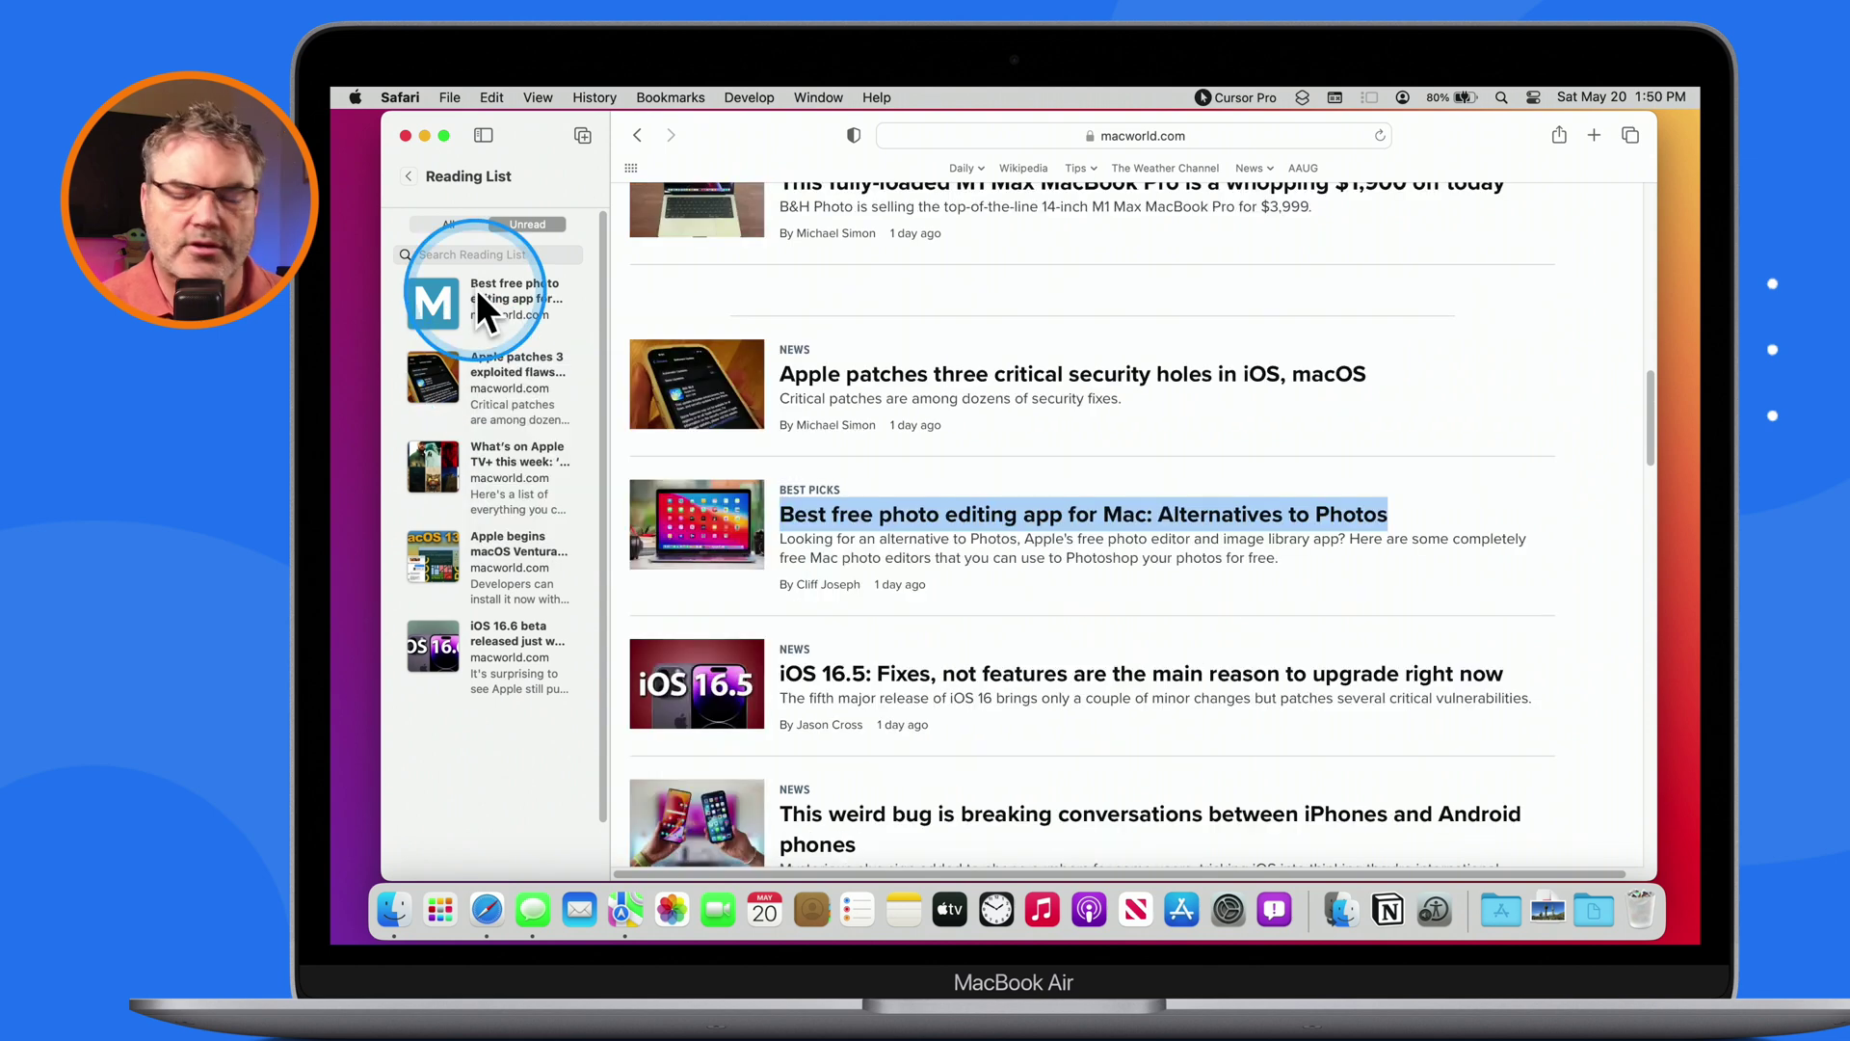
pyautogui.rightClick(476, 288)
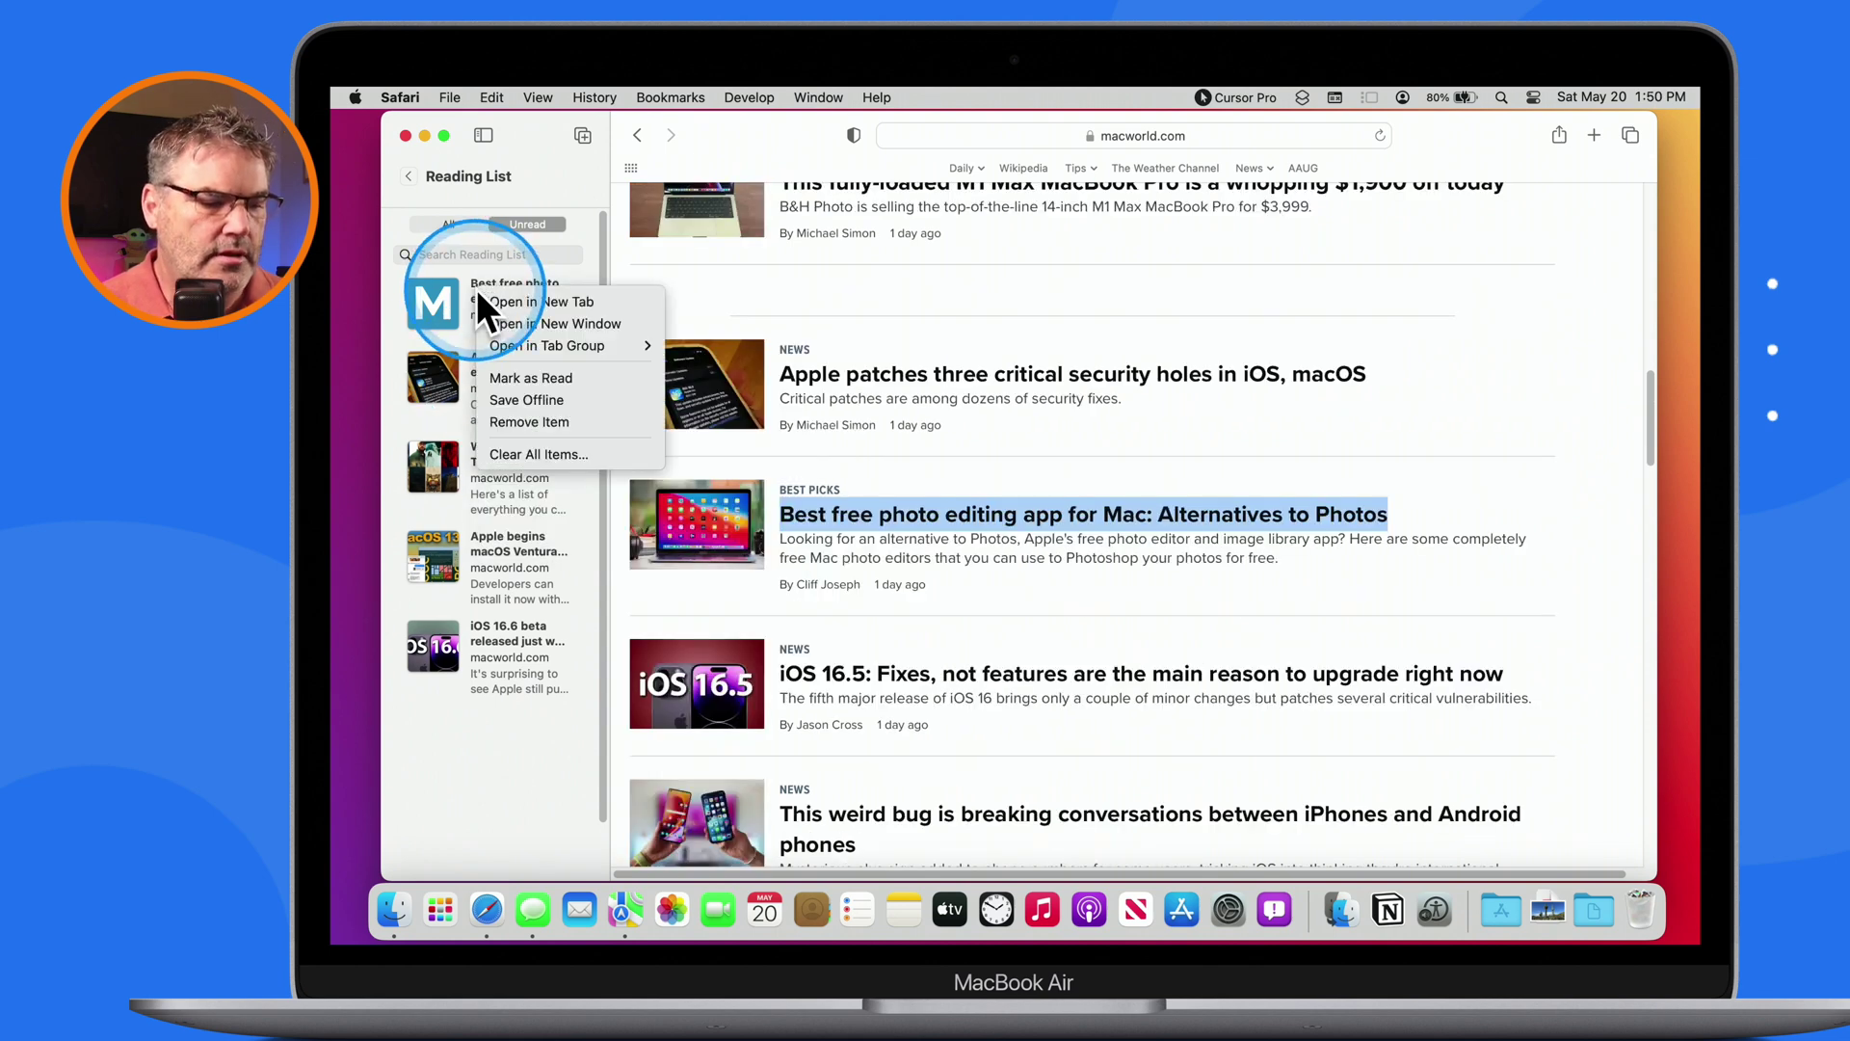
pyautogui.click(528, 401)
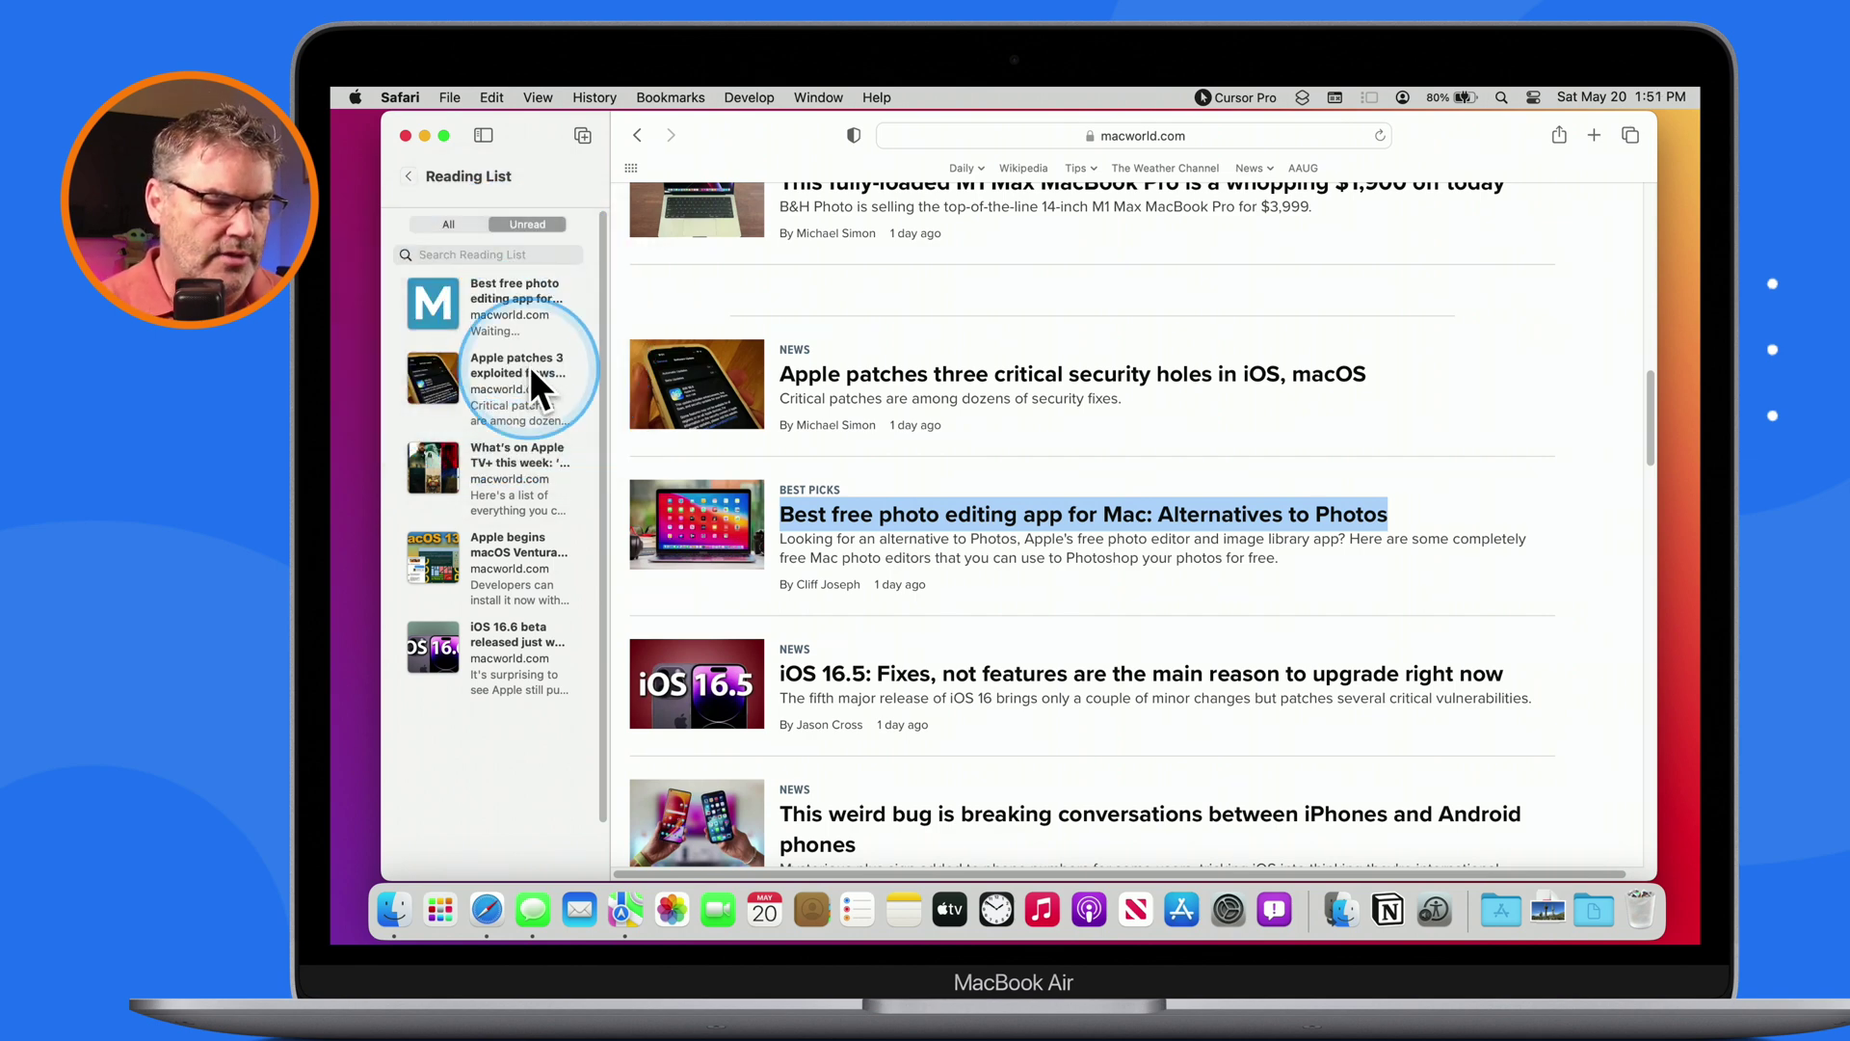
pyautogui.rightClick(503, 387)
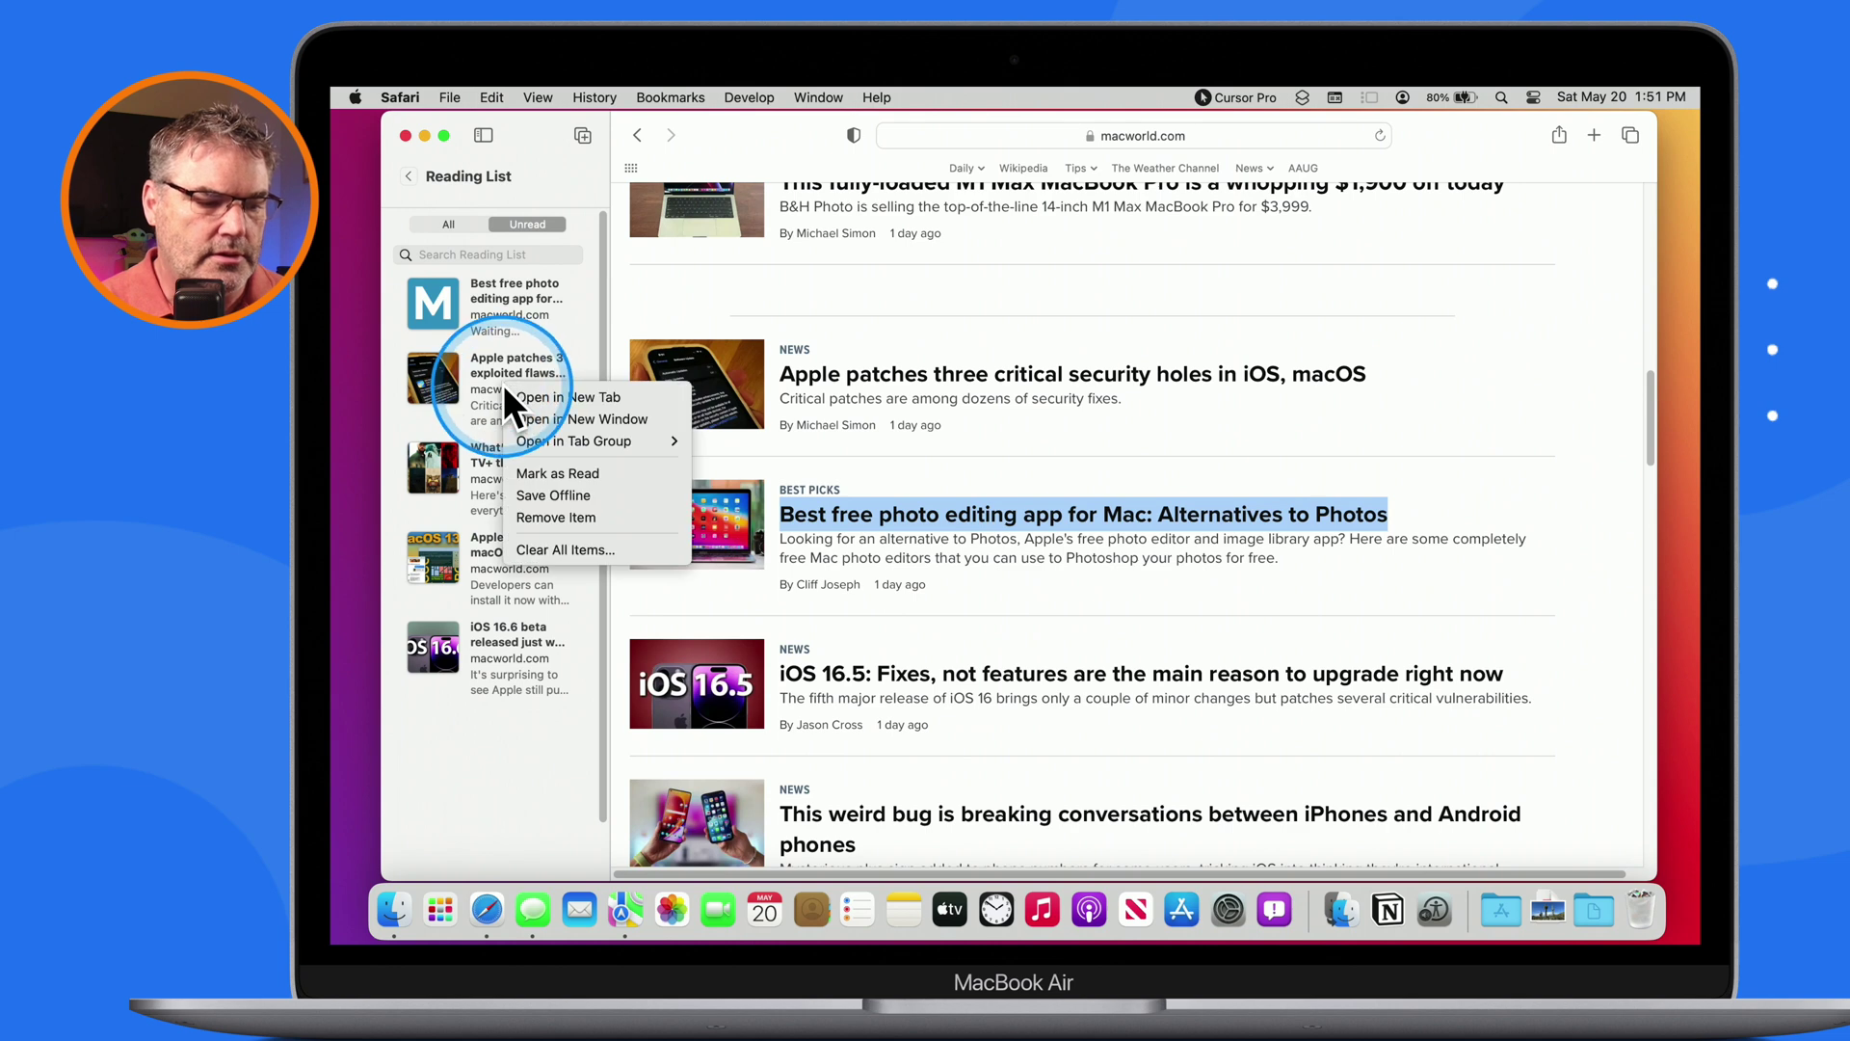
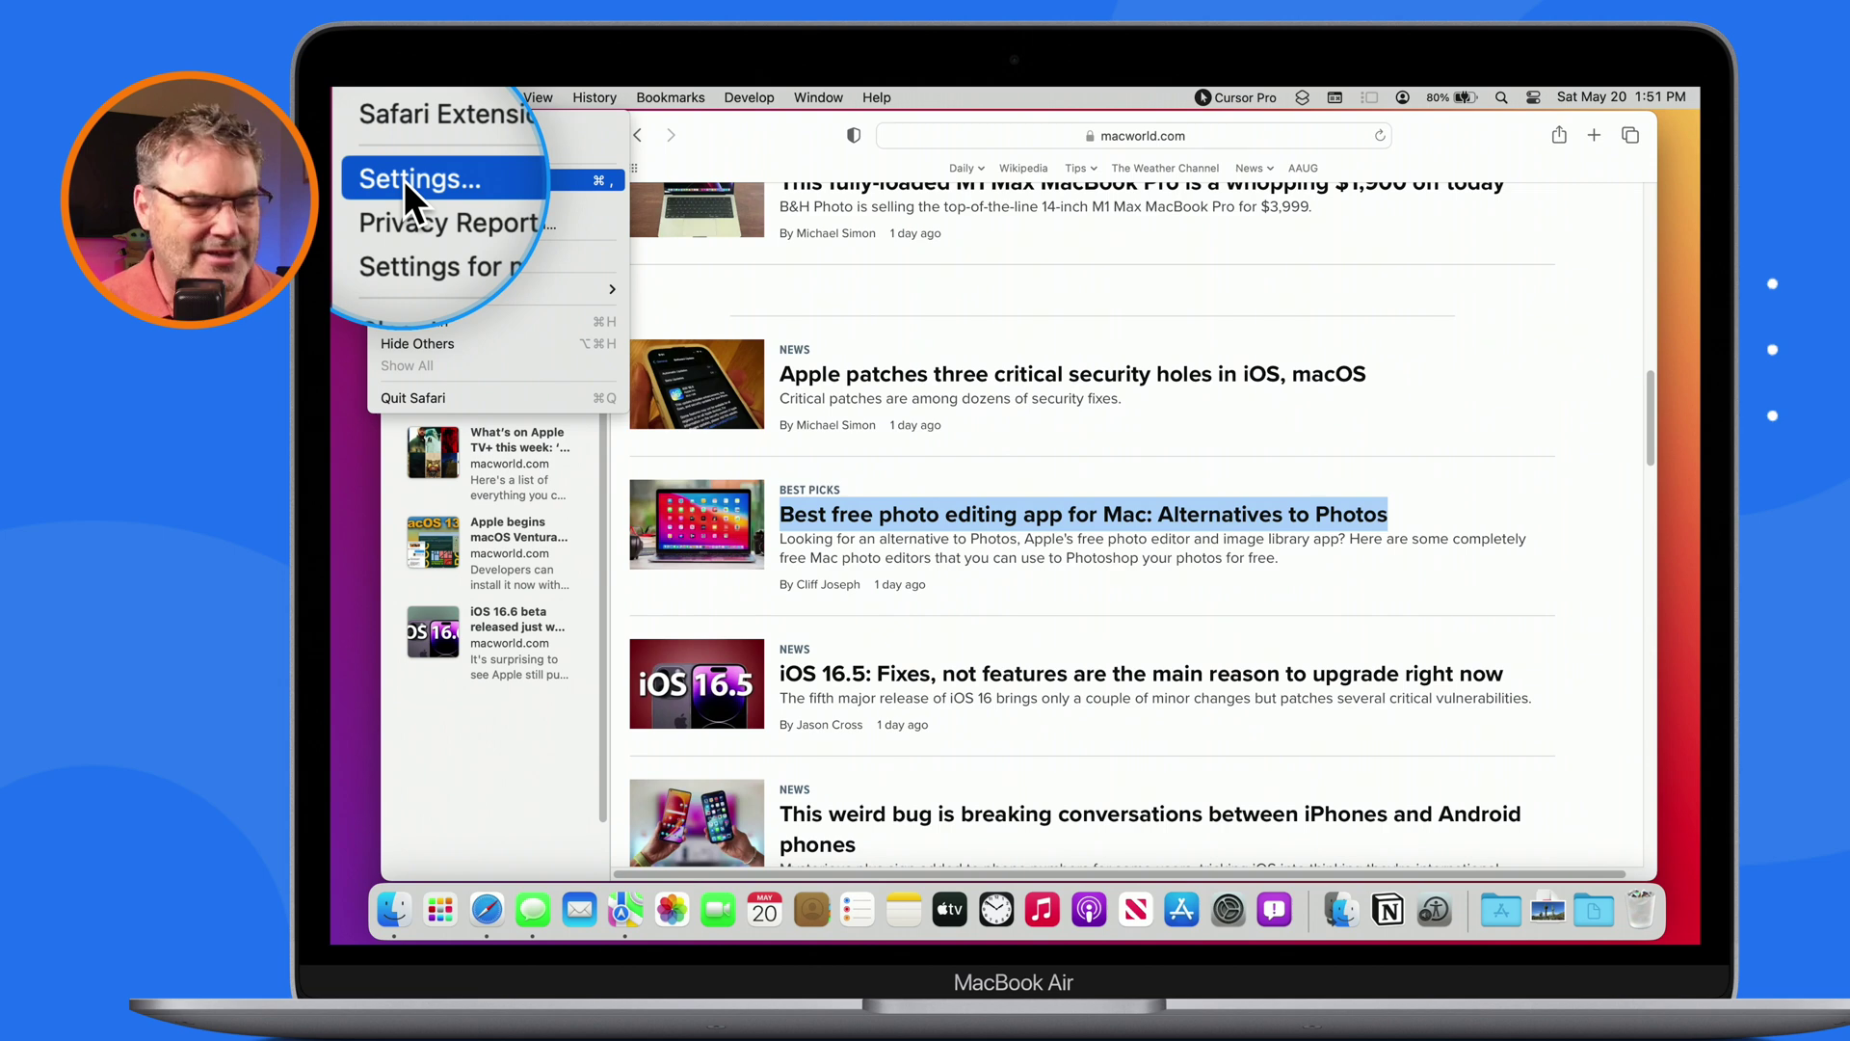
# Enable automatic saving of Reading List articles for offline reading in the advanced settings, then close the settings
pyautogui.click(403, 183)
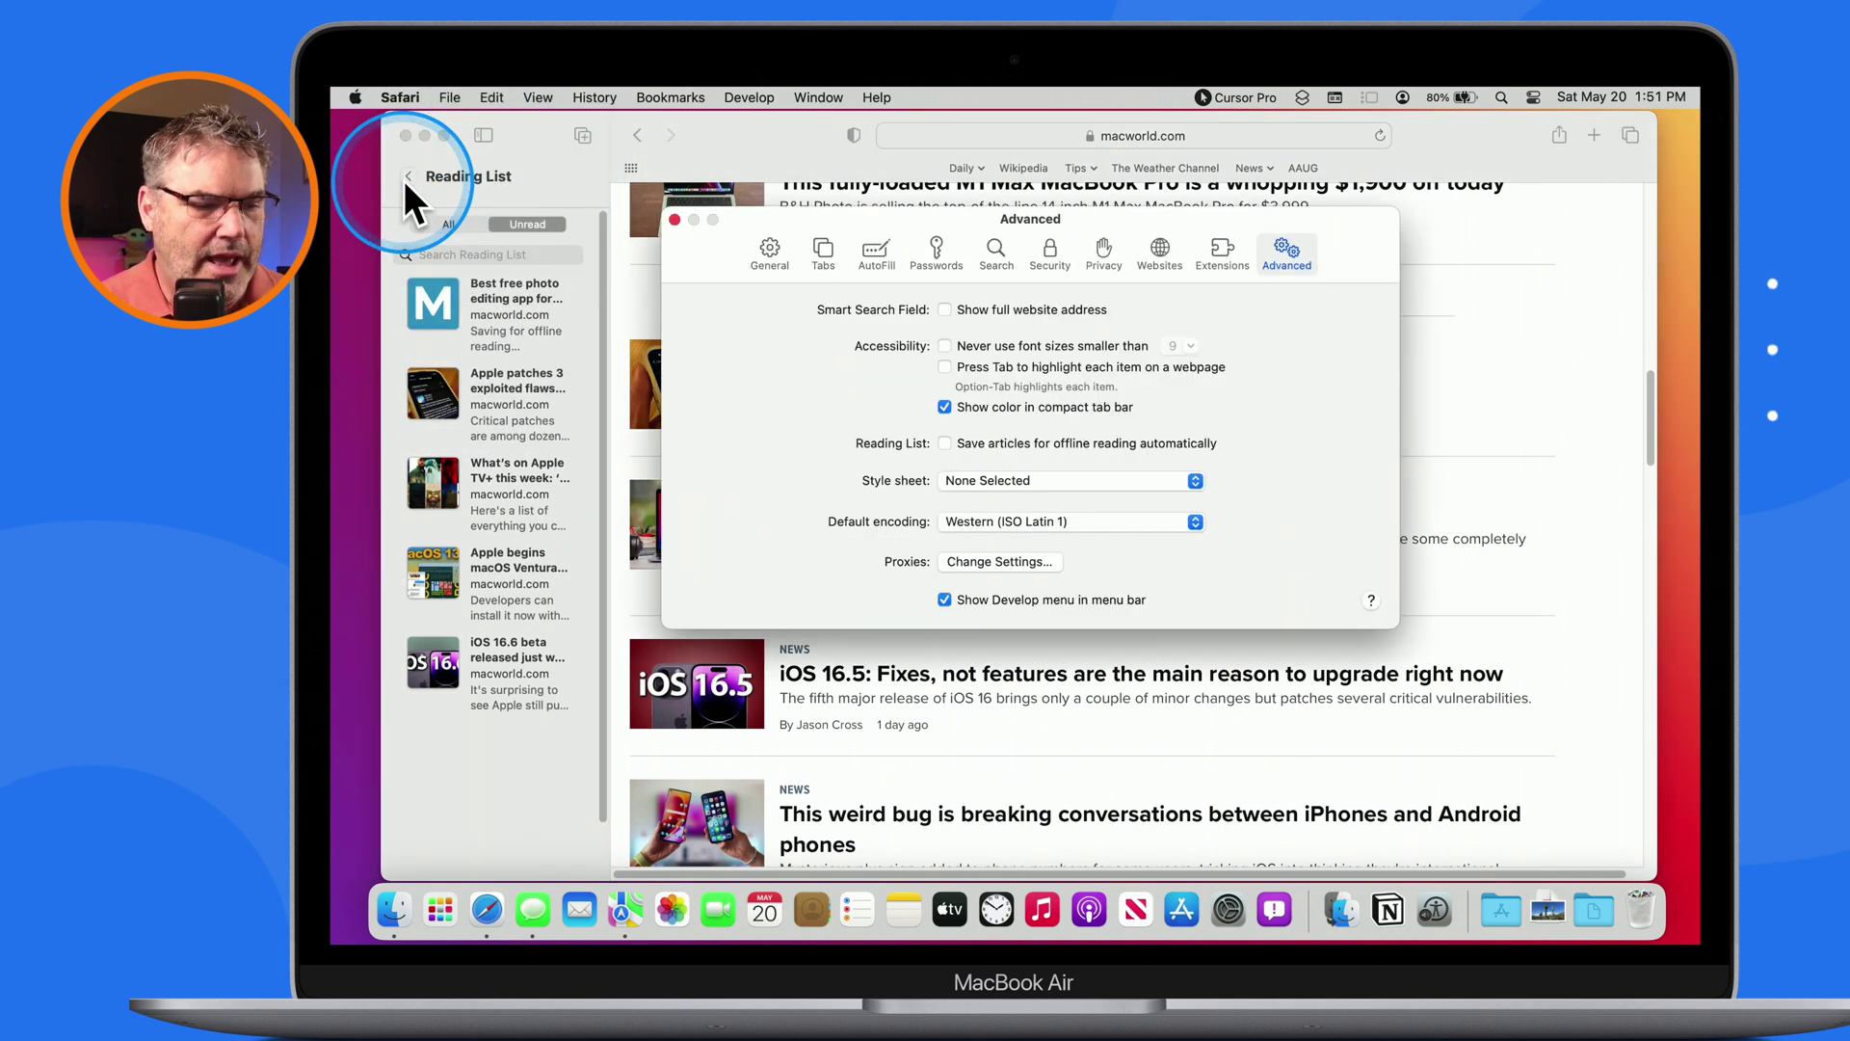
pyautogui.click(1293, 250)
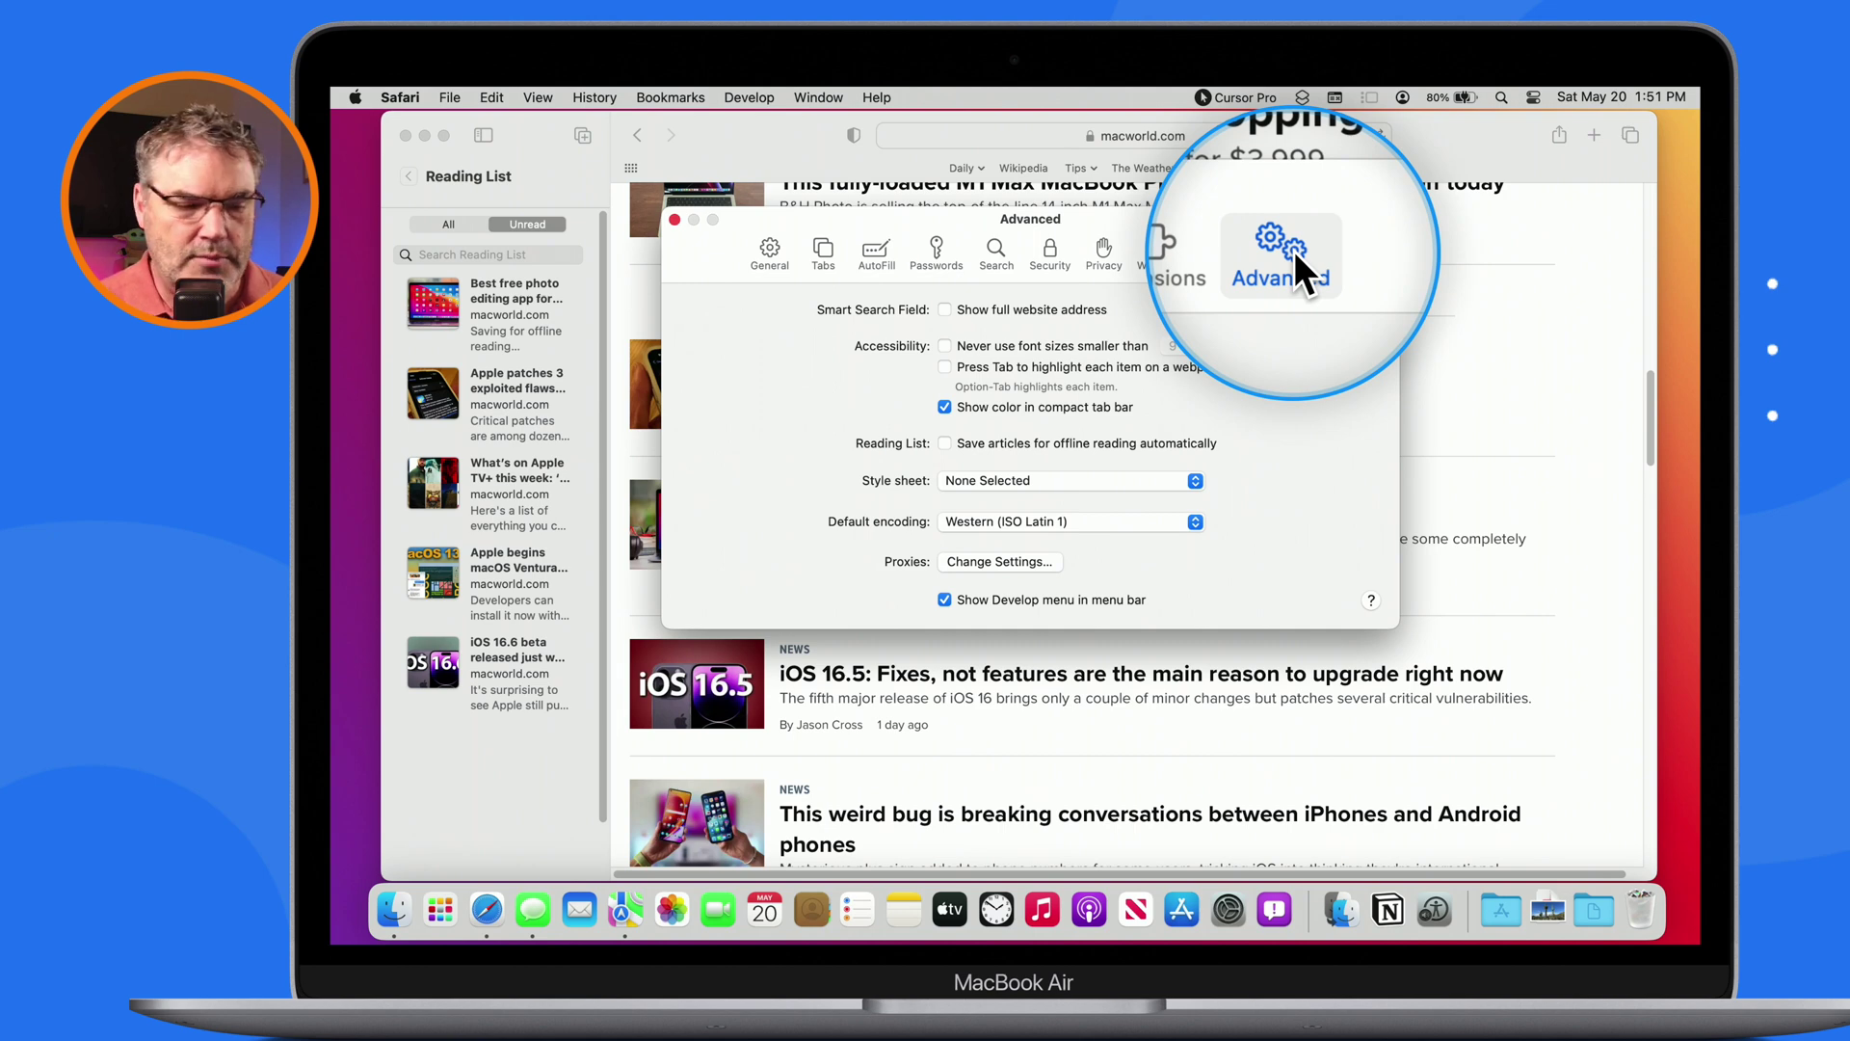
pyautogui.click(989, 445)
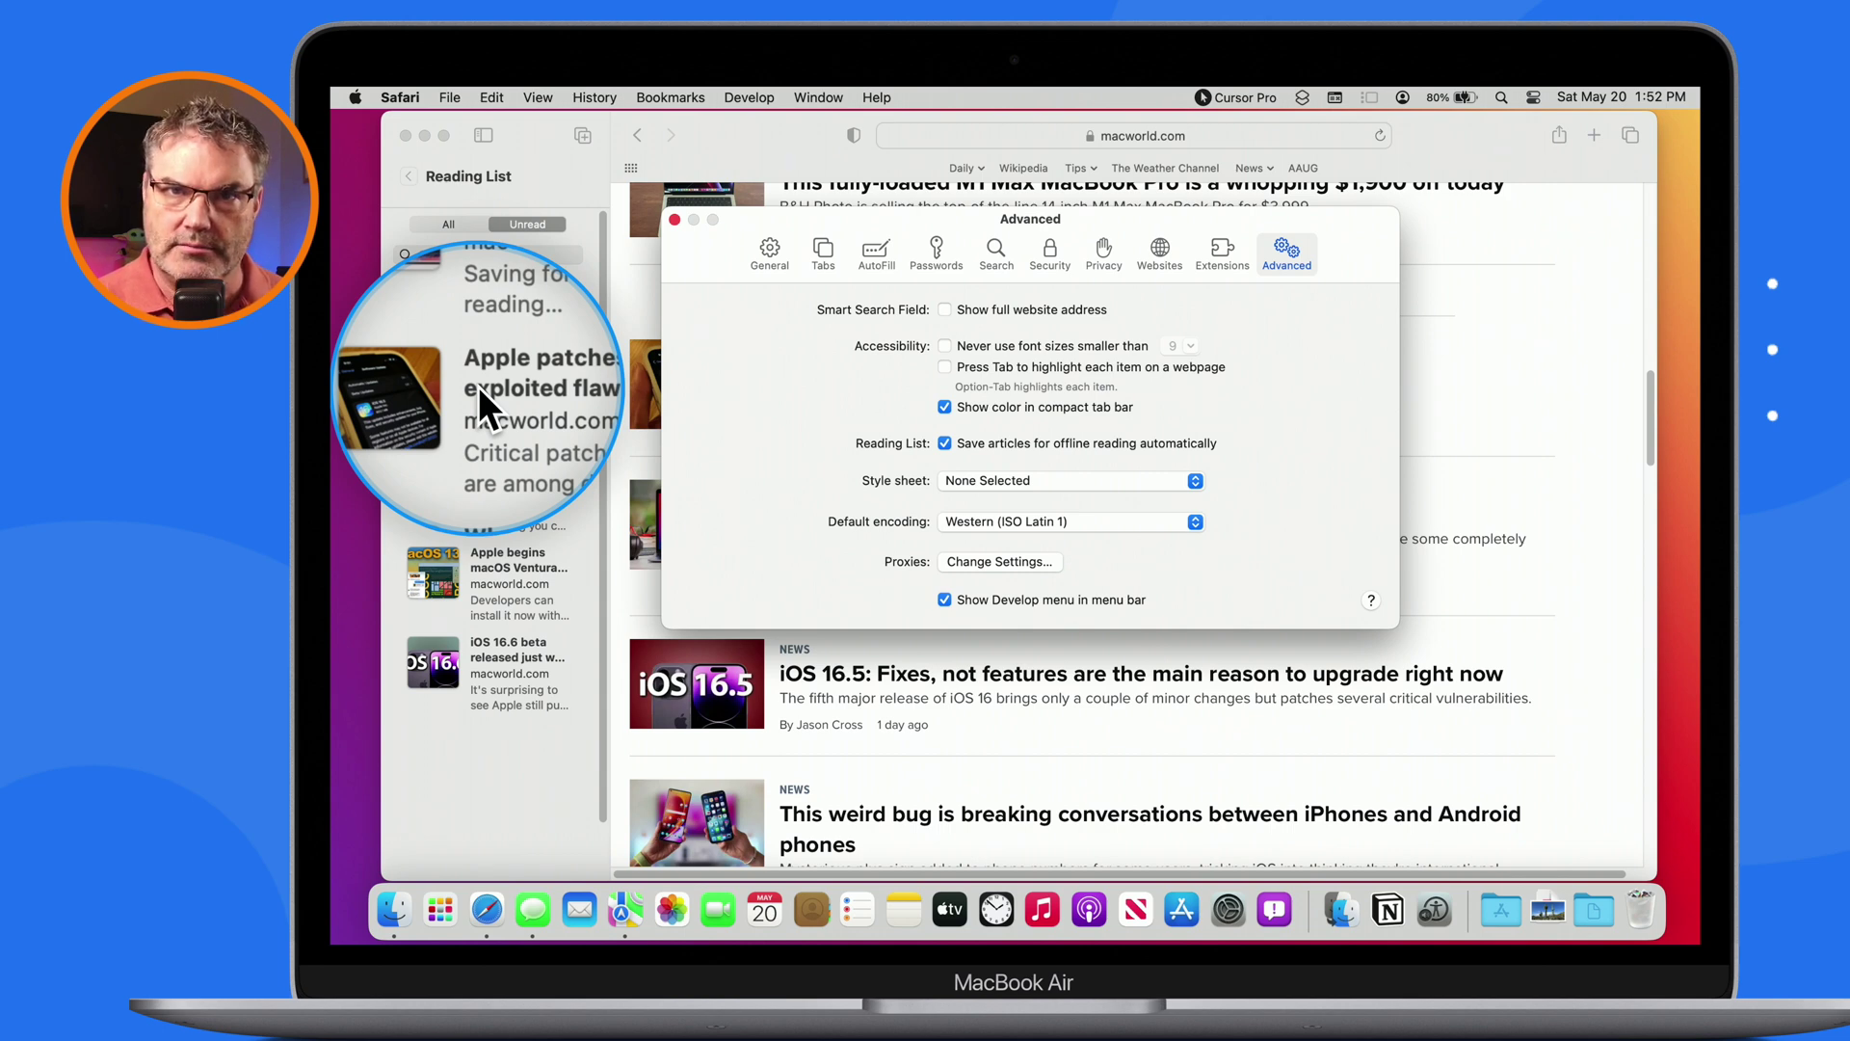
pyautogui.click(675, 221)
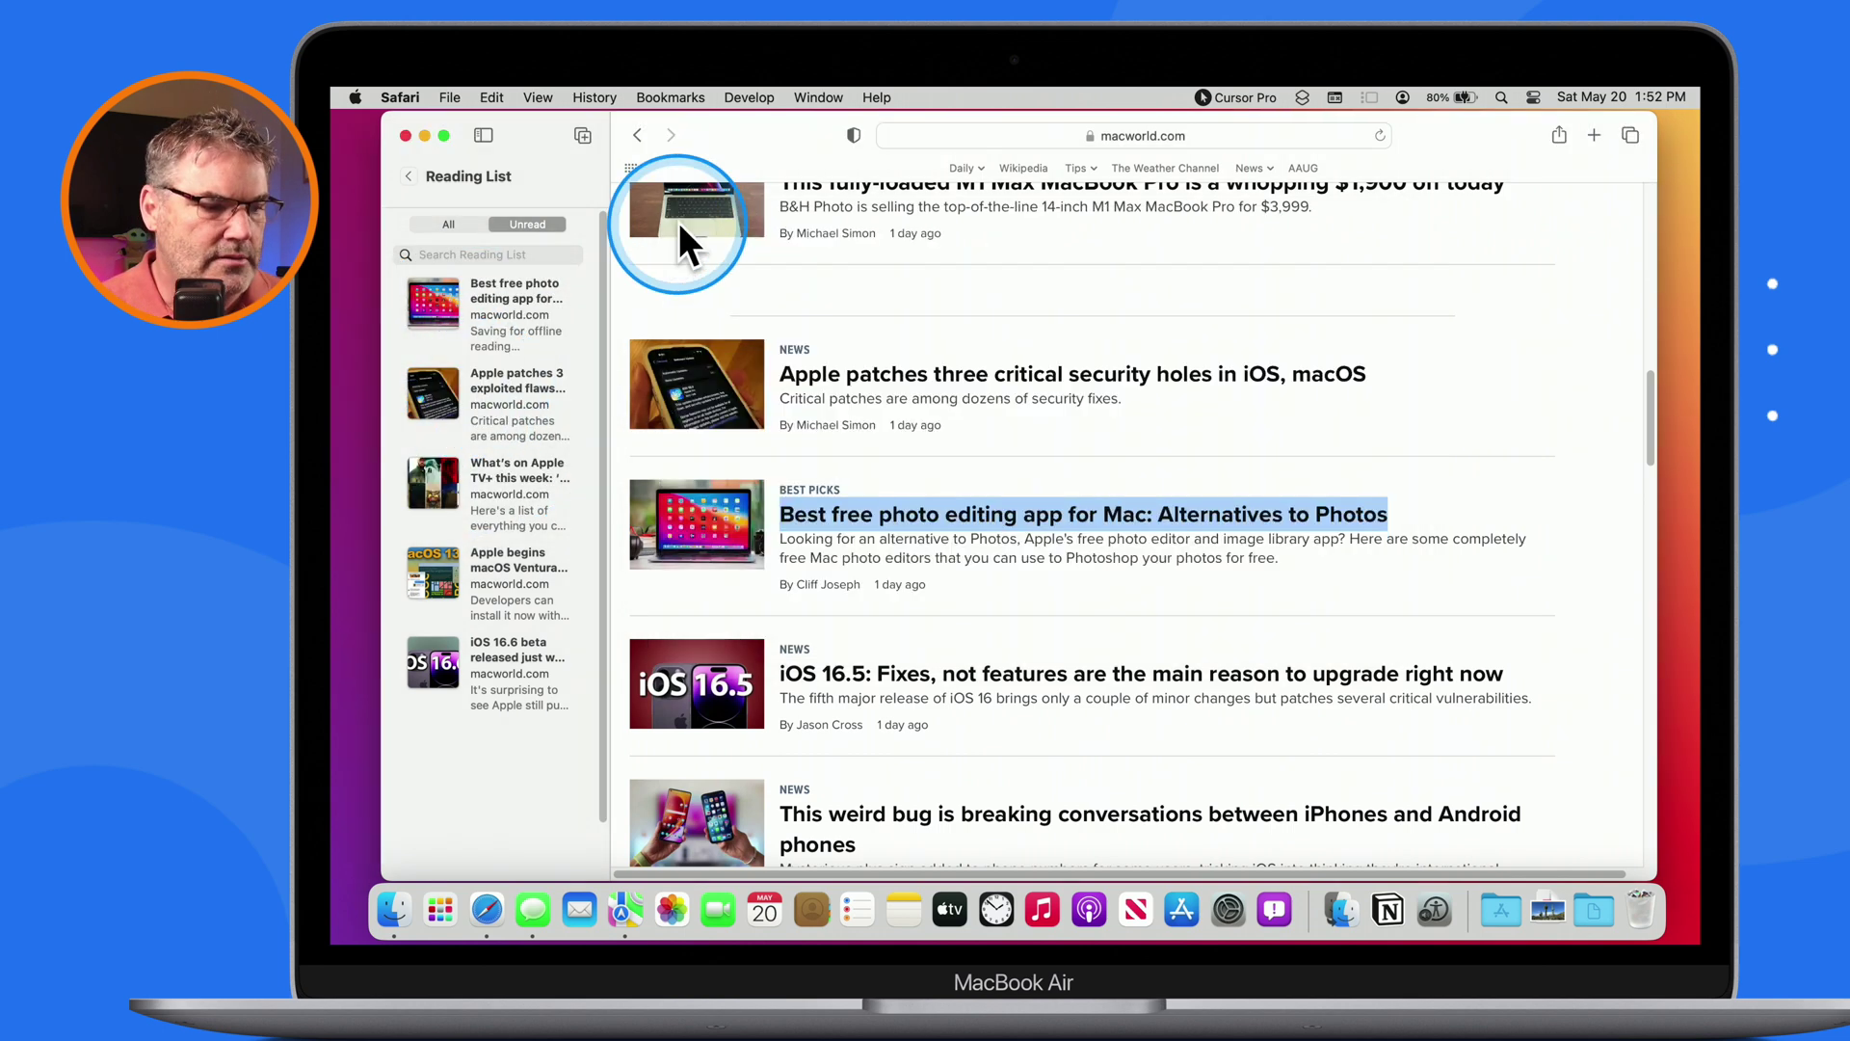
pyautogui.rightClick(472, 318)
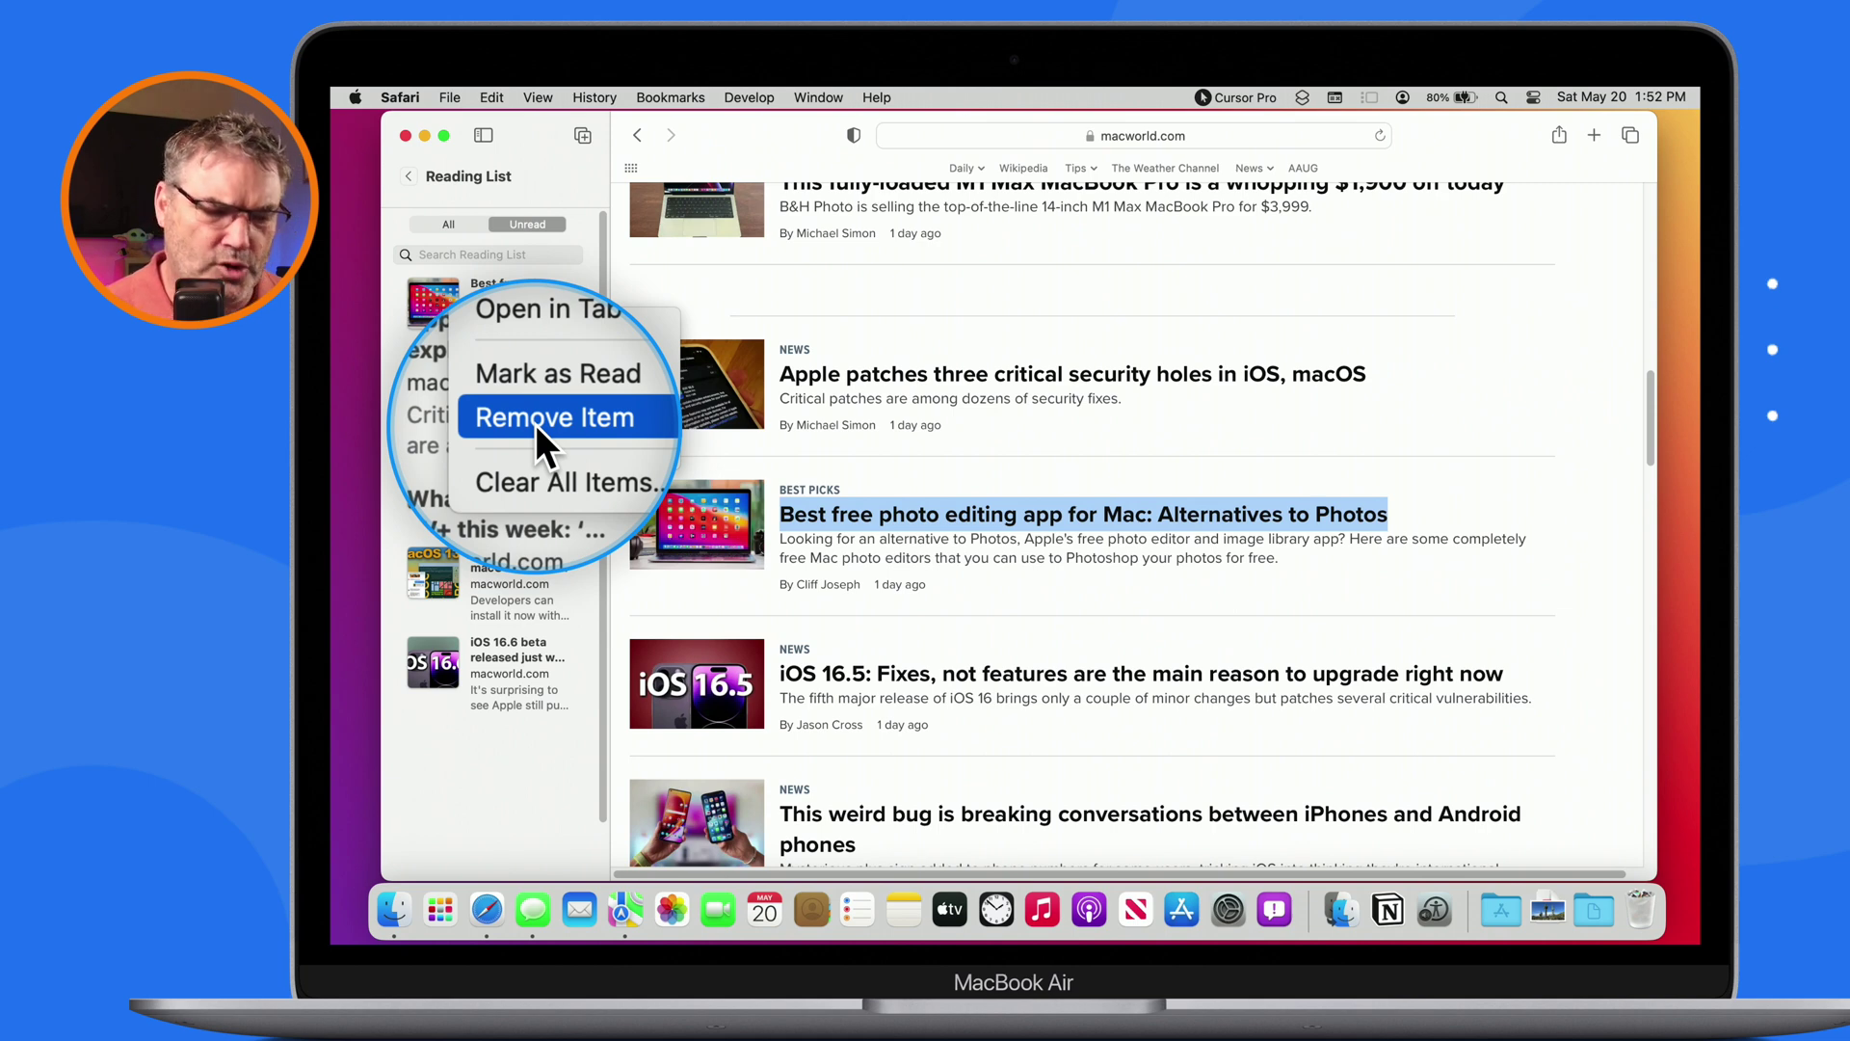
pyautogui.press('Escape')
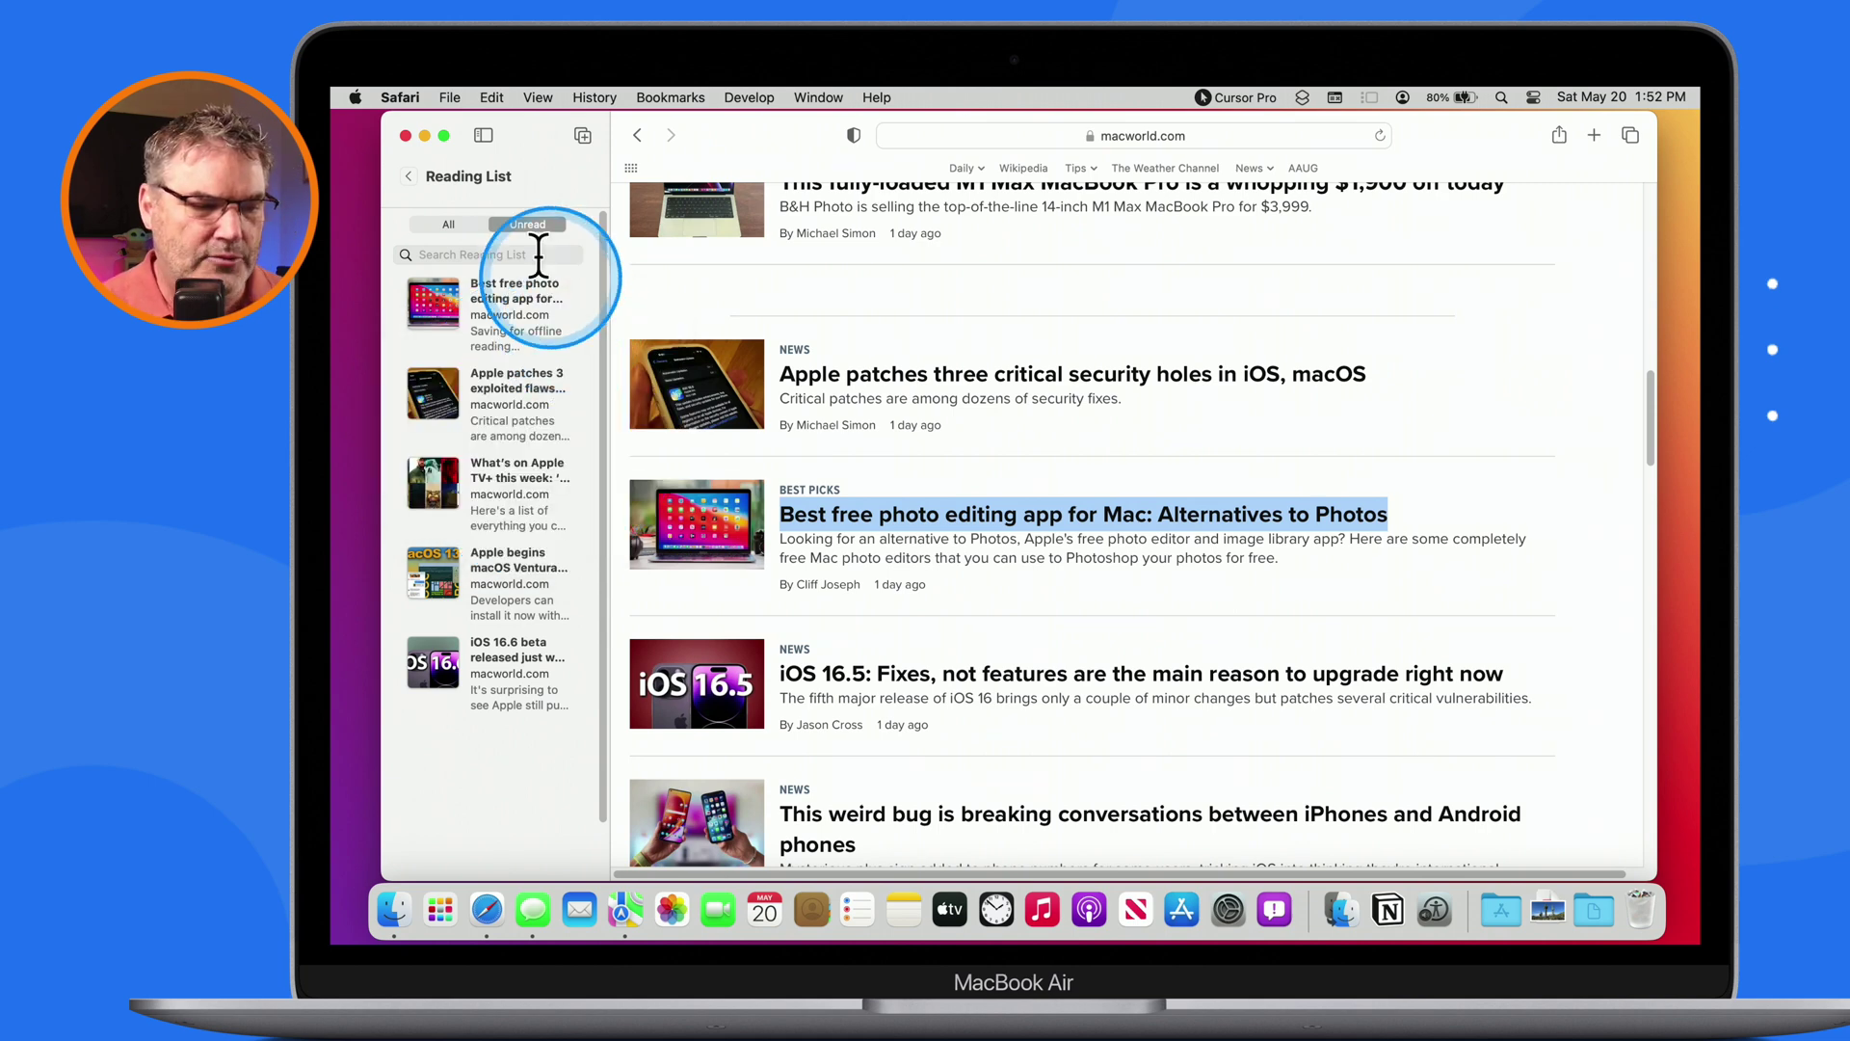
pyautogui.click(397, 97)
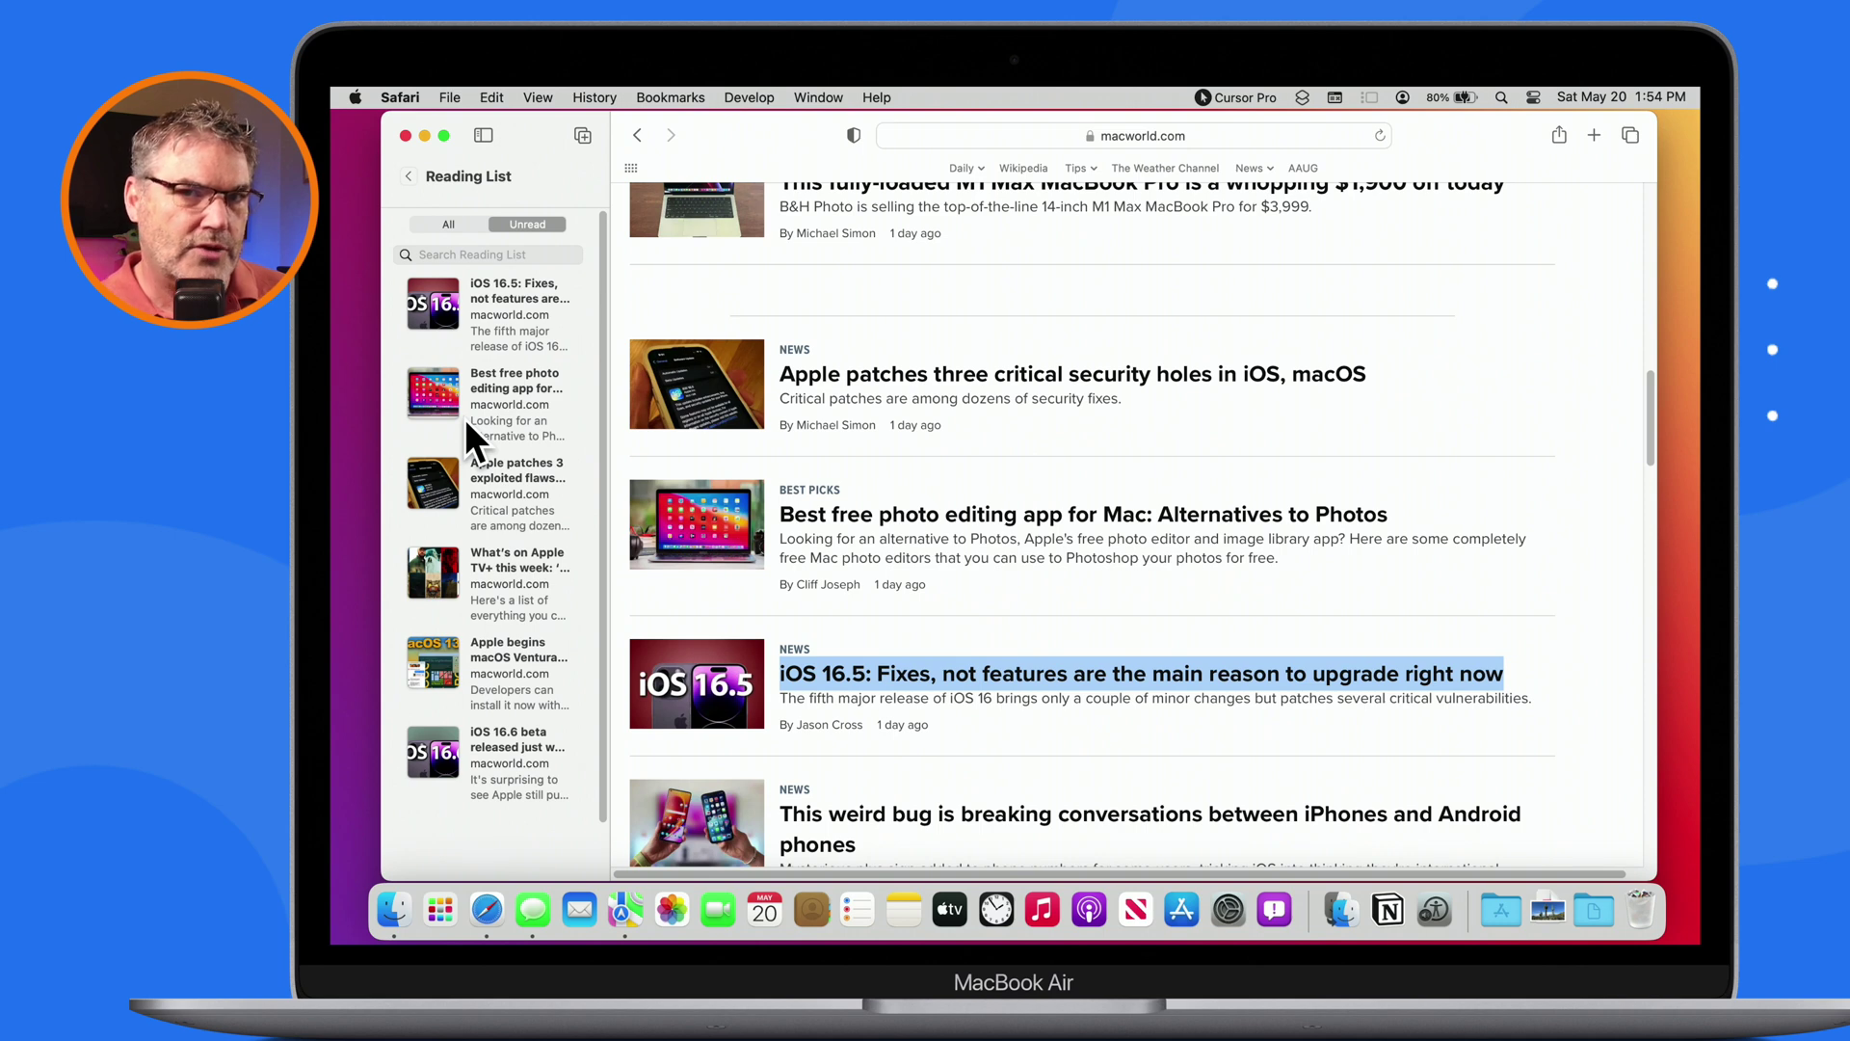
pyautogui.hotkey('ctrl', 'alt', 'm')
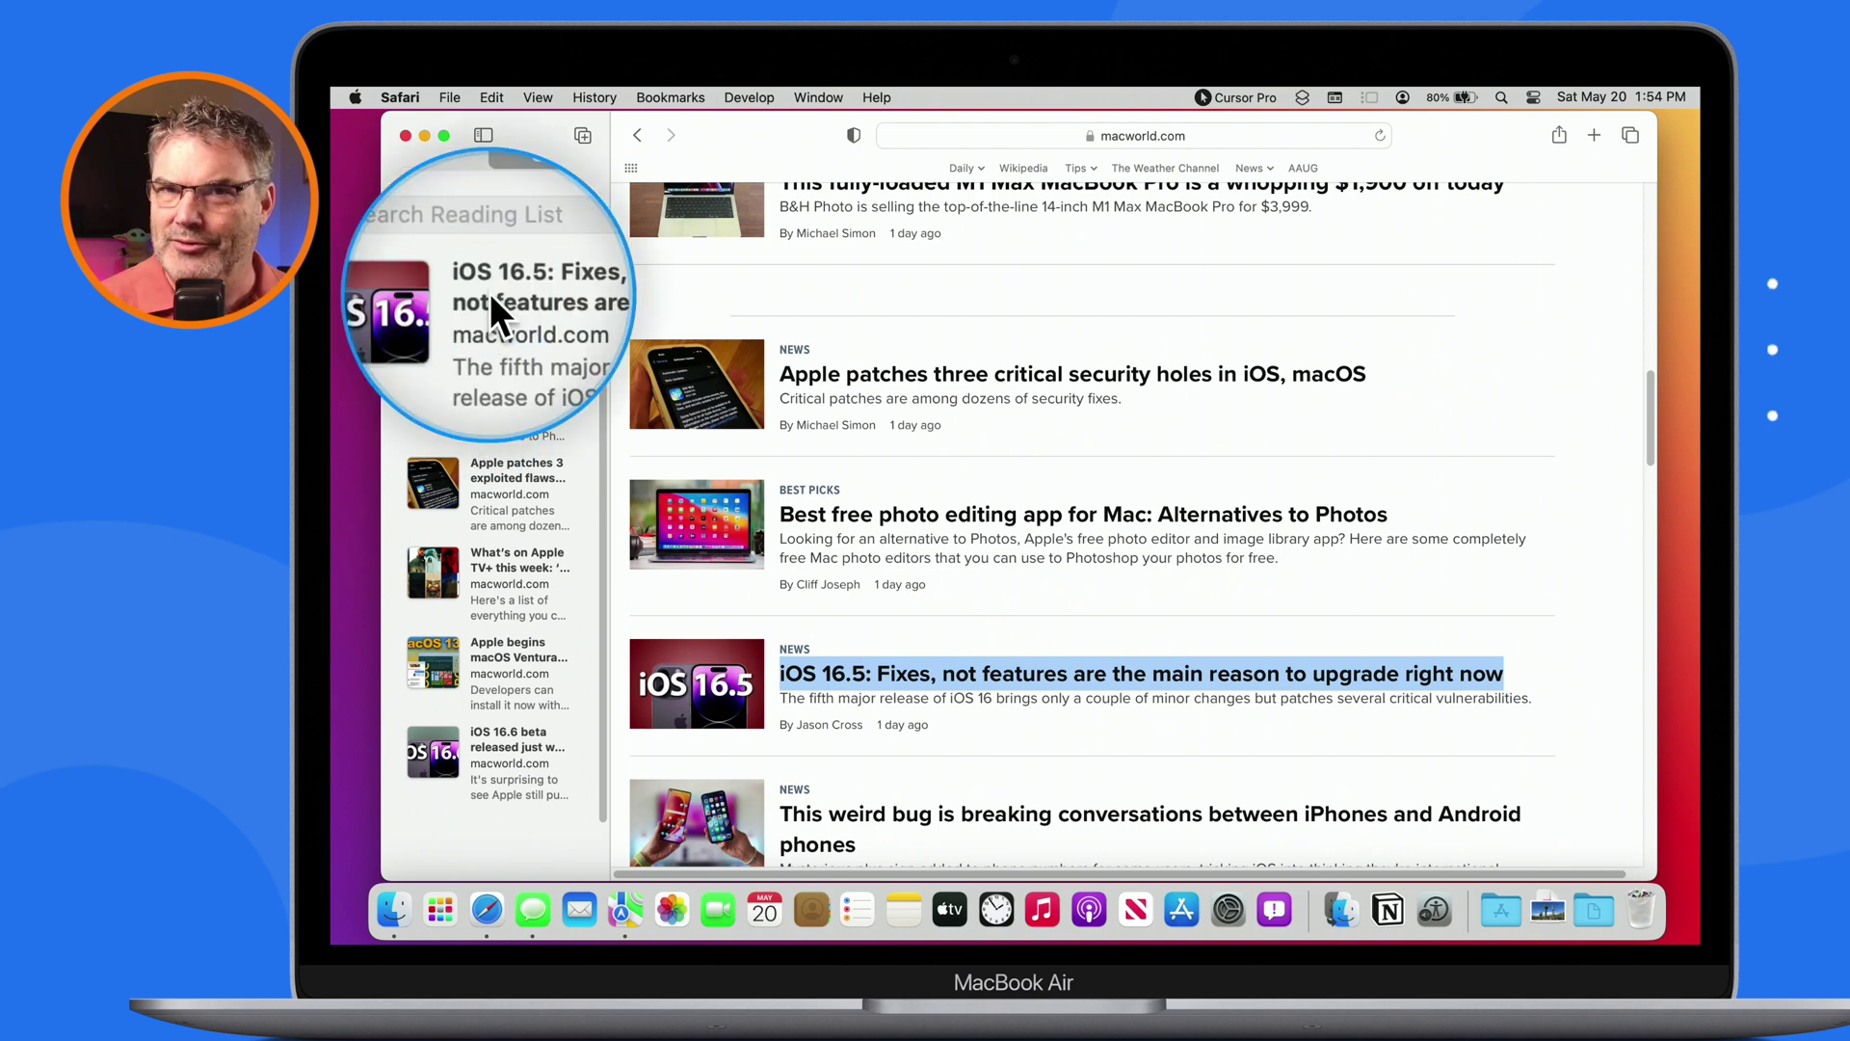
pyautogui.hotkey('ctrl', 'alt', 'm')
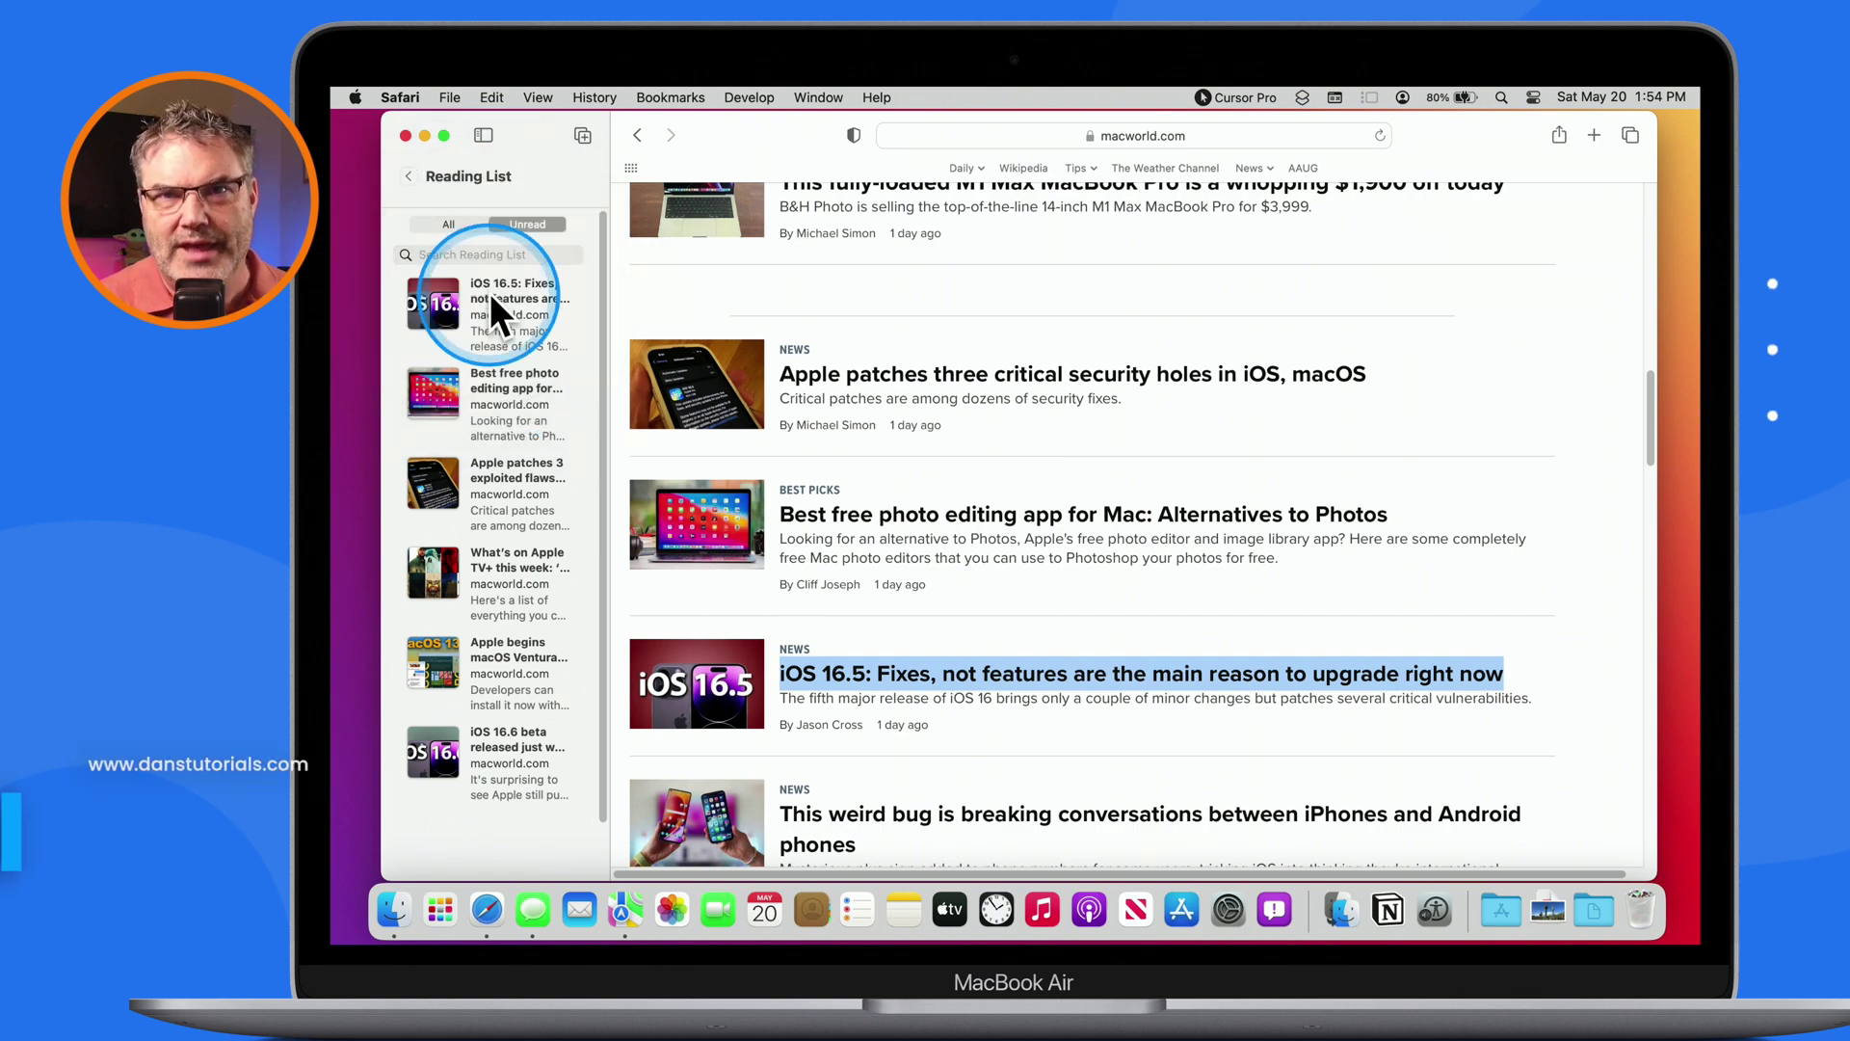